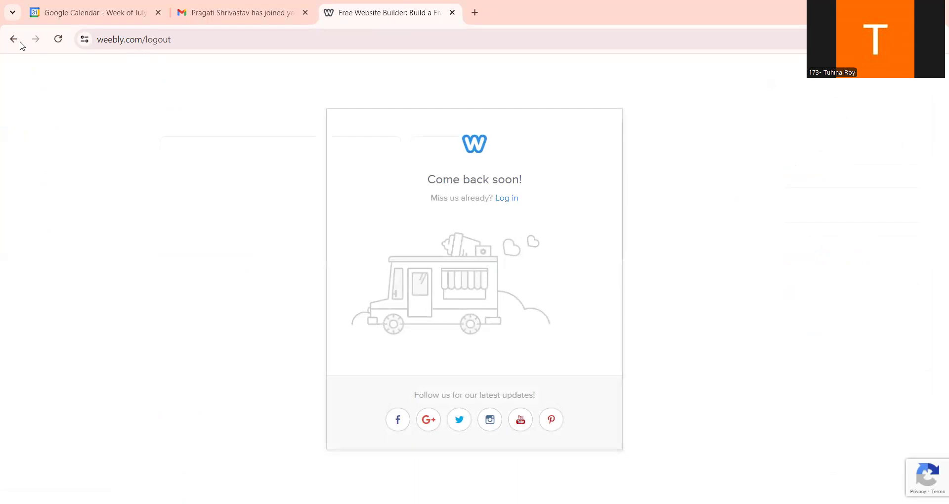
# Search the web for "weebly login", open the Weebly login page and log in with the Google account
pyautogui.click(196, 40)
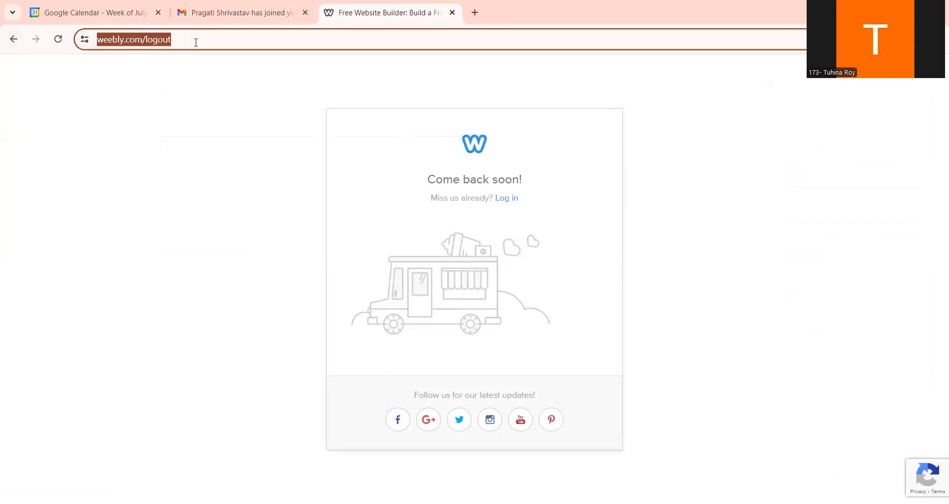
pyautogui.press('BackSpace')
pyautogui.write('wee')
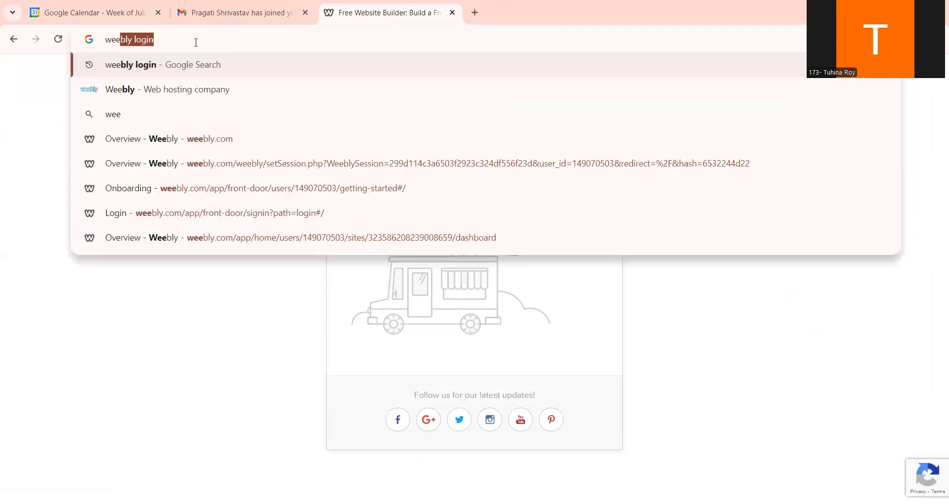
pyautogui.press('Right')
pyautogui.press('Return')
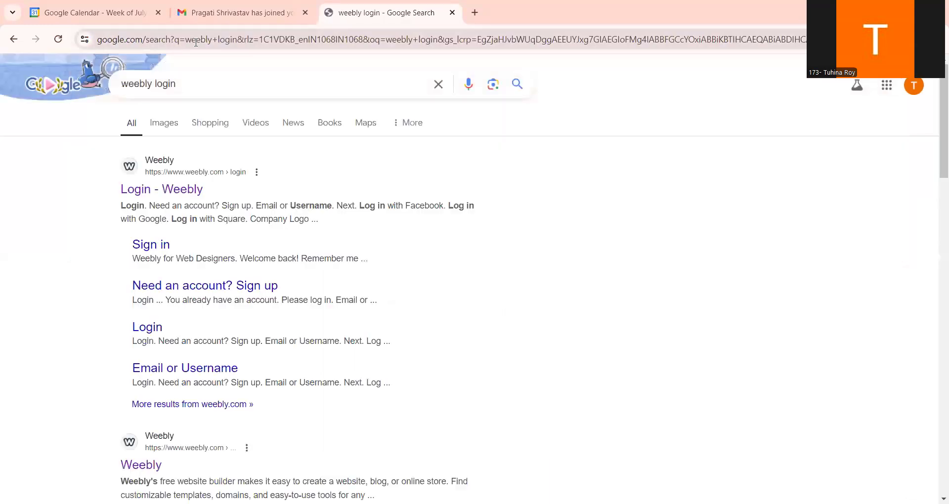
pyautogui.click(147, 191)
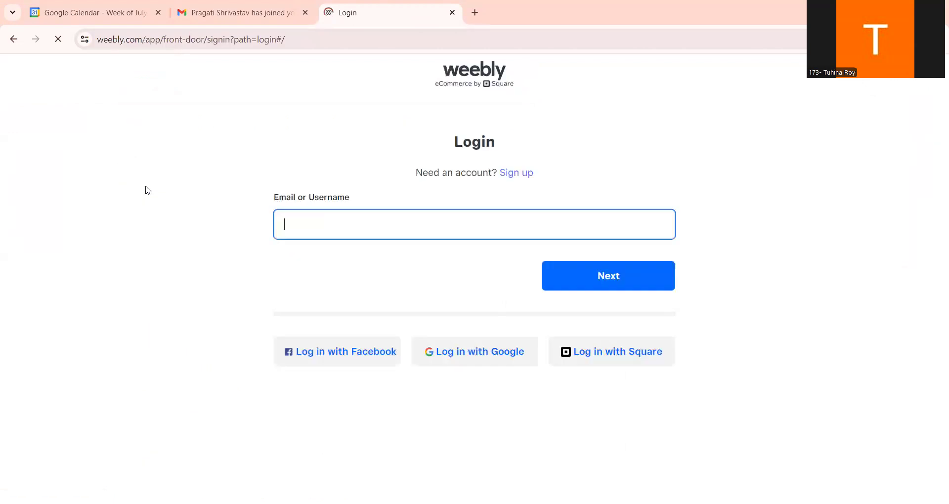
pyautogui.click(476, 351)
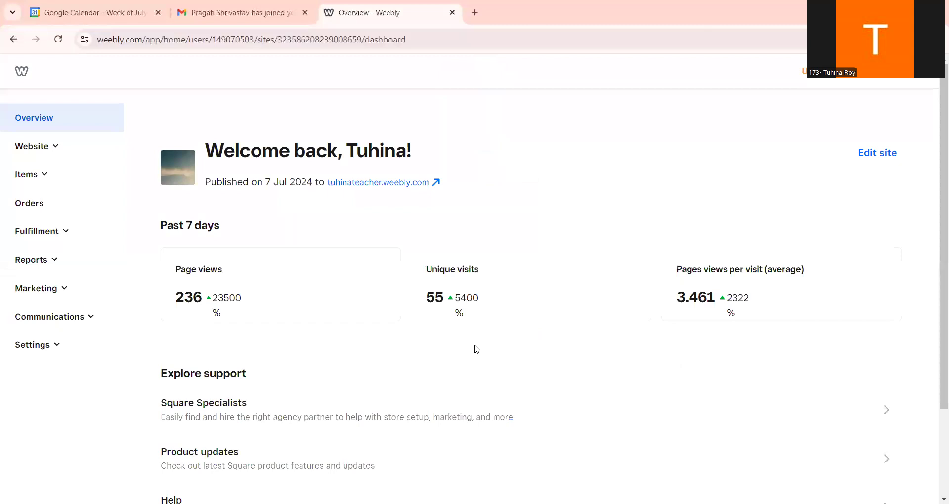
# Add a new site to the account, choosing the option for just a website without an online store
pyautogui.click(907, 83)
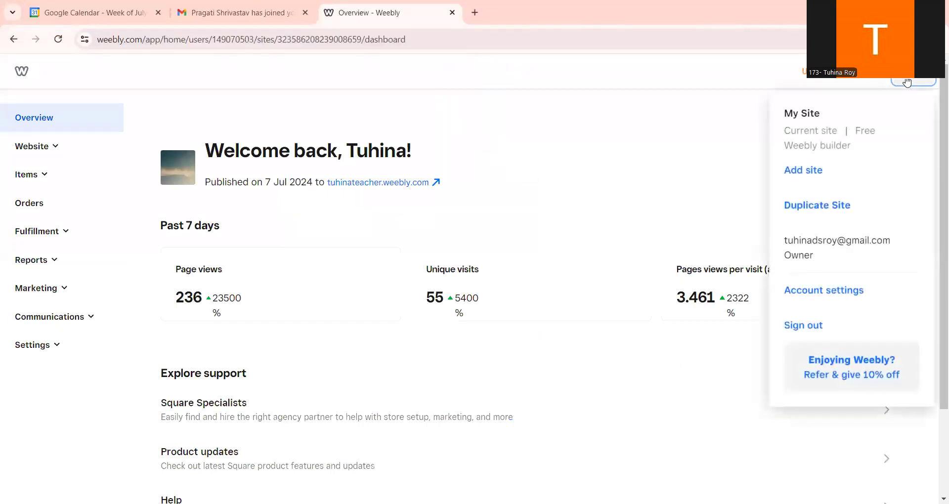
pyautogui.click(810, 171)
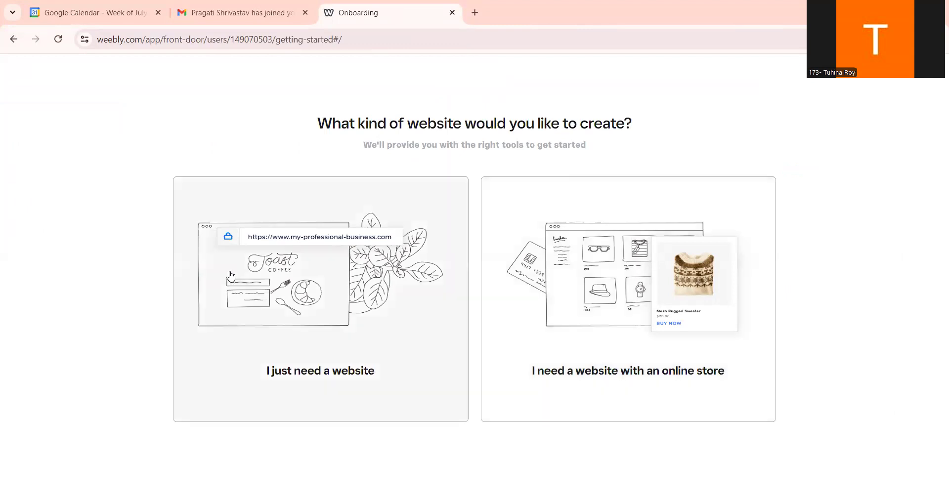
pyautogui.click(256, 281)
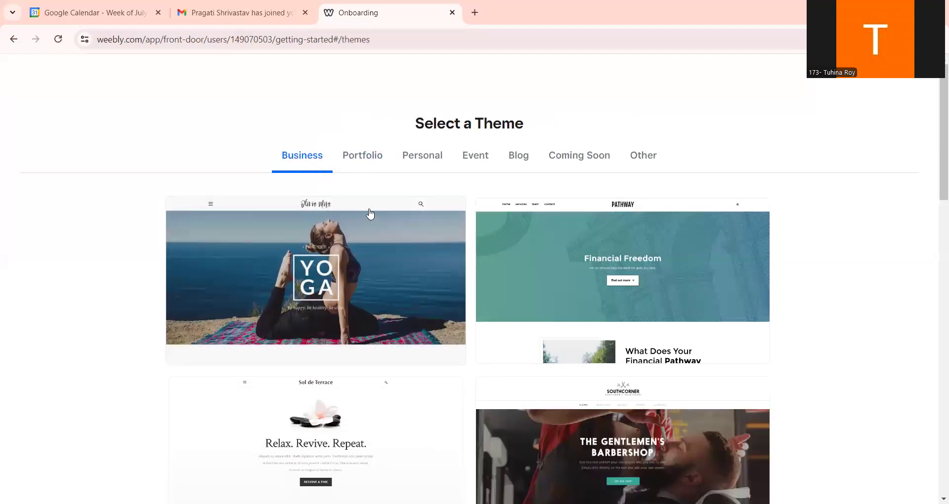
# Choose a theme from the Portfolio category and start editing the new site with it
pyautogui.click(357, 165)
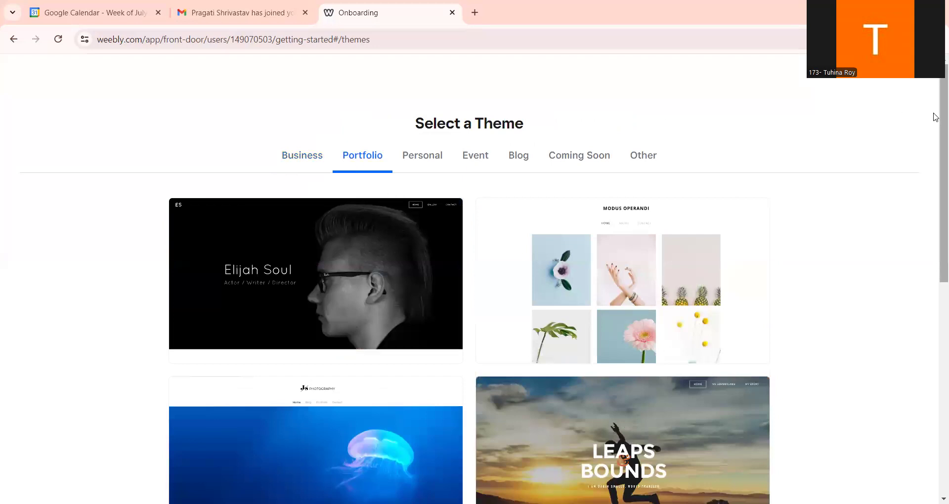
pyautogui.moveTo(934, 117); pyautogui.dragTo(935, 276)
pyautogui.click(687, 319)
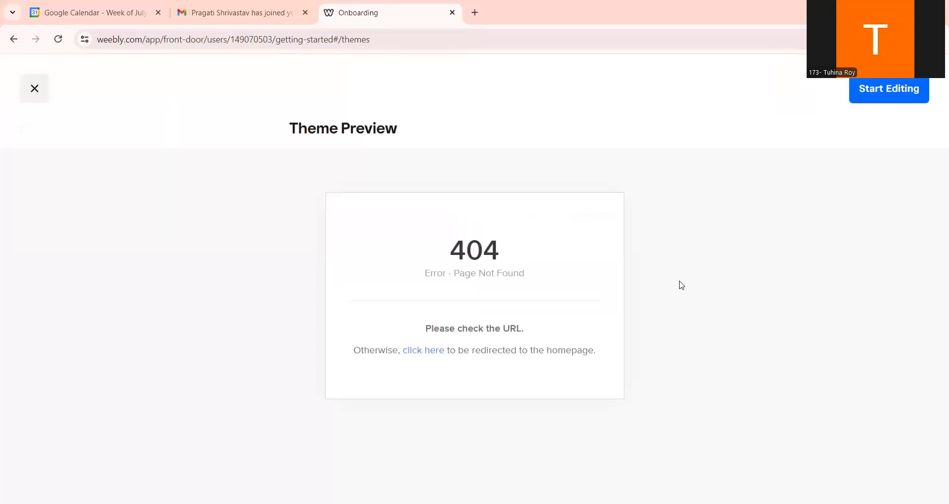
pyautogui.click(863, 96)
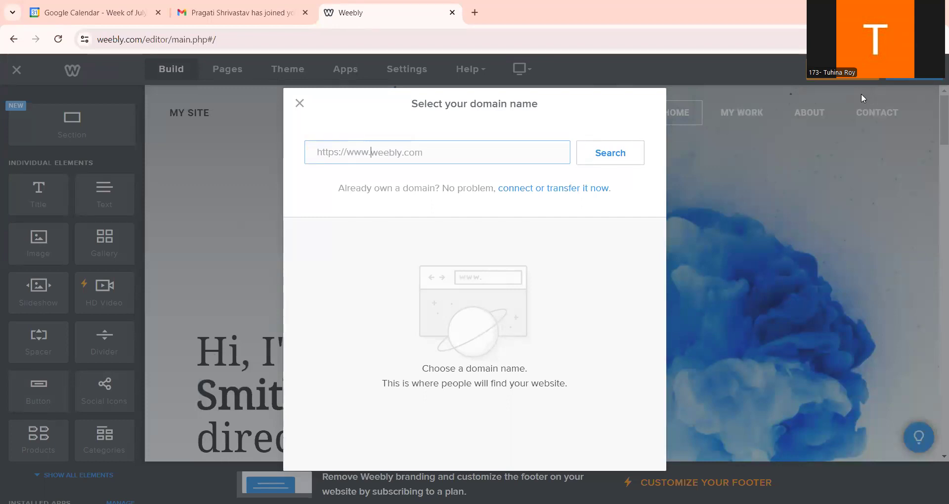
# Search for a domain using the site owner's full name and set up the free weebly.com subdomain
pyautogui.write('tuhinaroy')
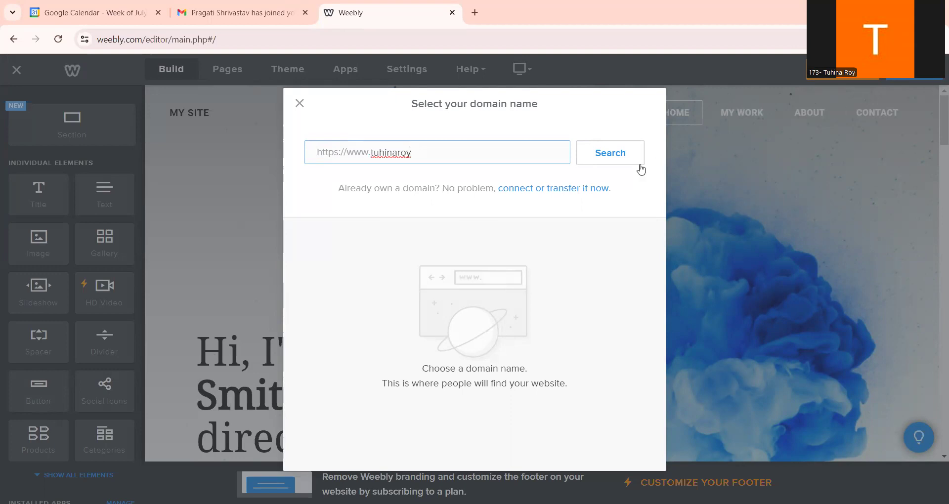
pyautogui.click(618, 162)
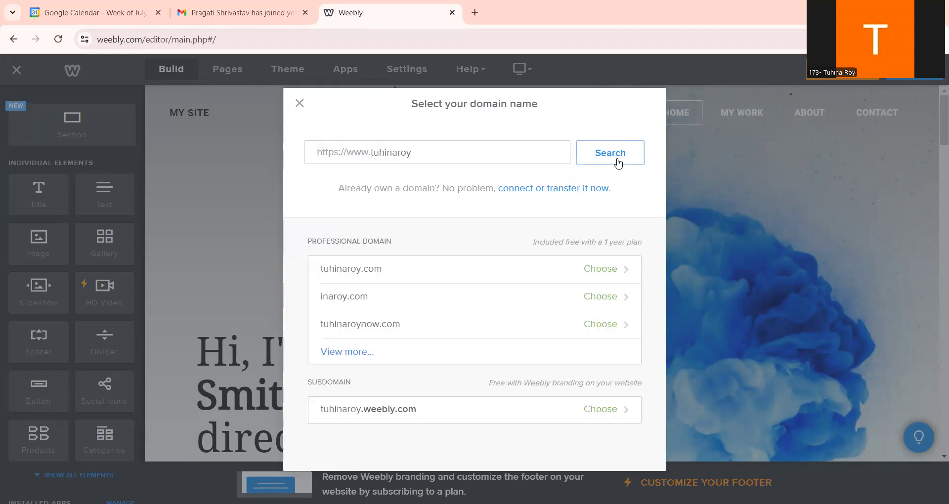
pyautogui.click(552, 415)
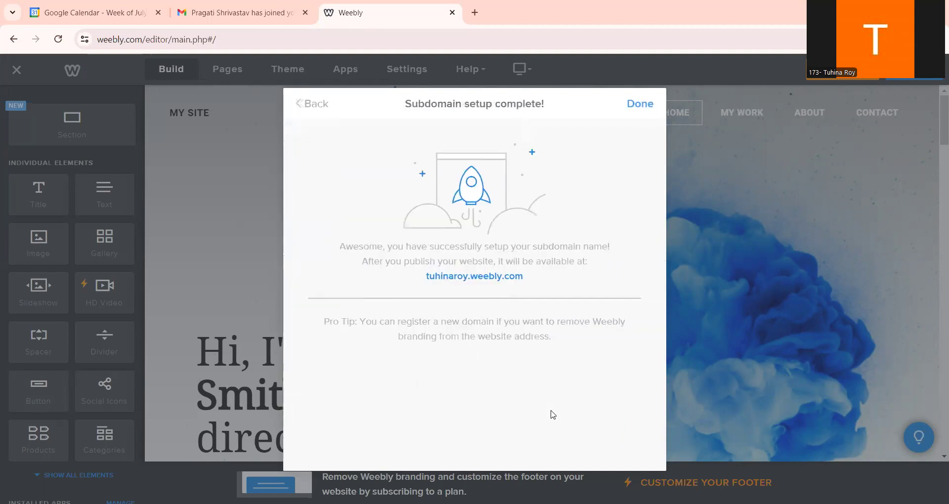
pyautogui.click(640, 104)
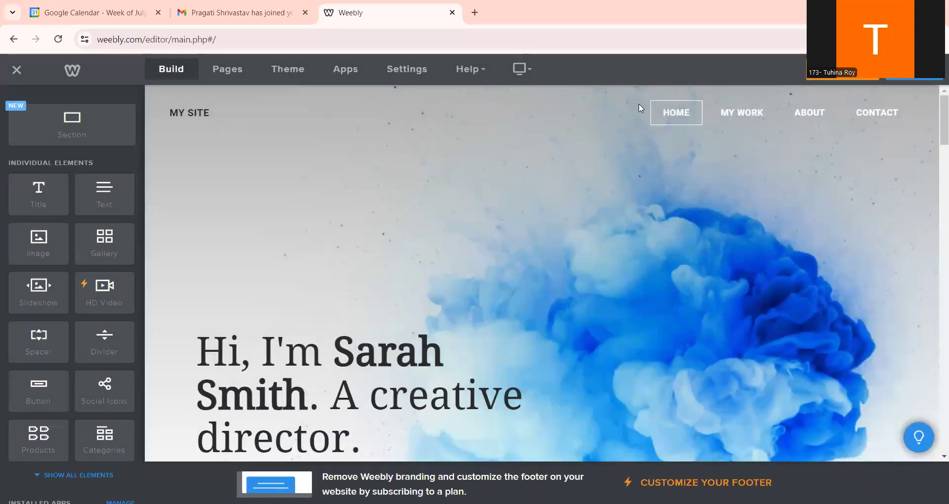
# Replace the sample name and job description after "Hi, I'm" in the home page heading with the site owner's full name
pyautogui.scroll(-3, 935, 139)
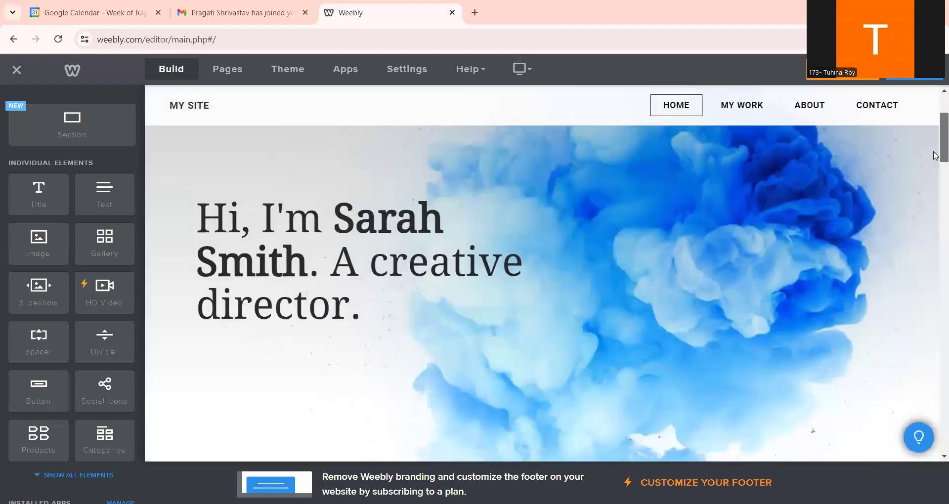
pyautogui.scroll(-2, 936, 163)
pyautogui.scroll(1, 936, 163)
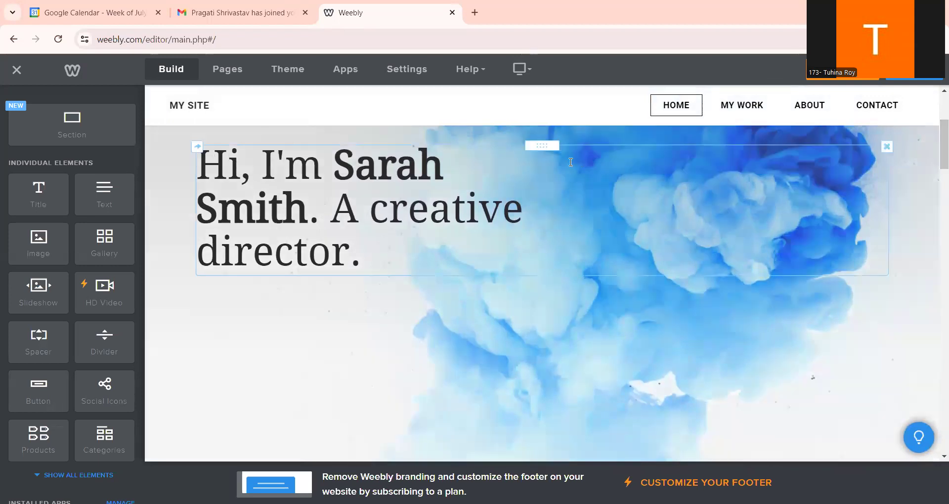
pyautogui.click(345, 169)
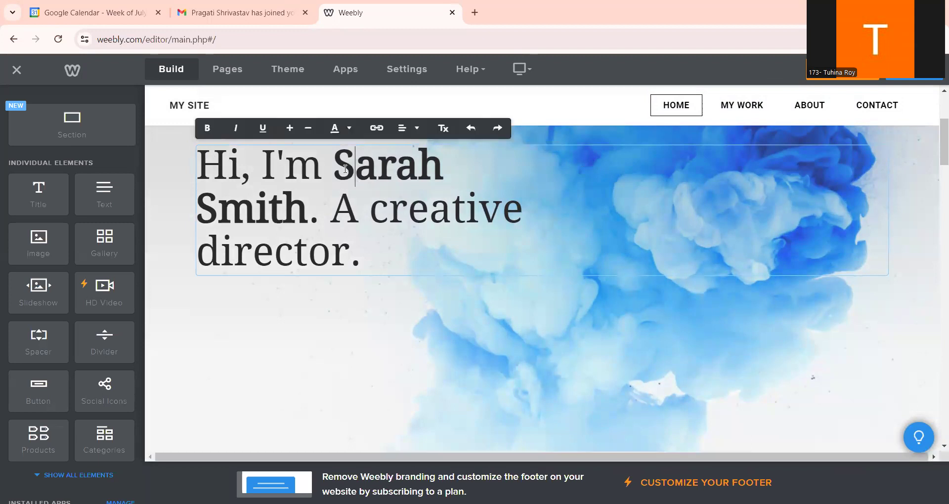
pyautogui.doubleClick(345, 169)
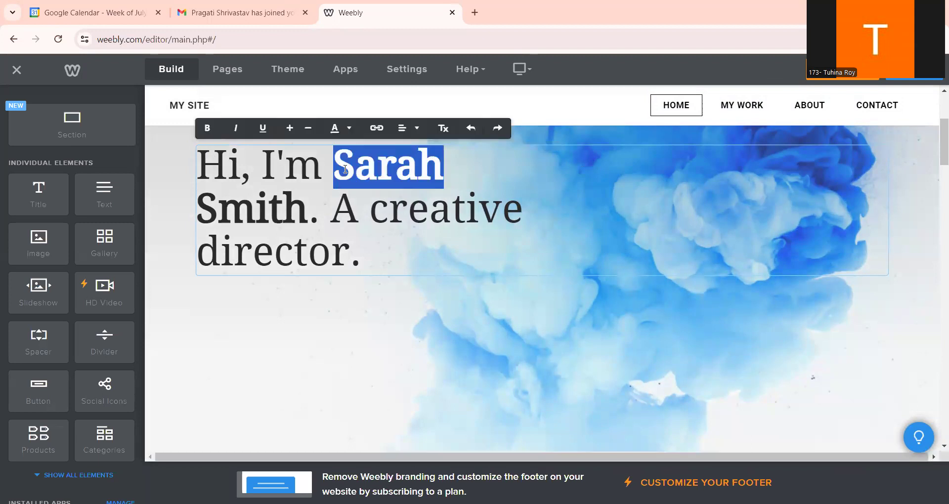
pyautogui.click(345, 169)
pyautogui.click(337, 169)
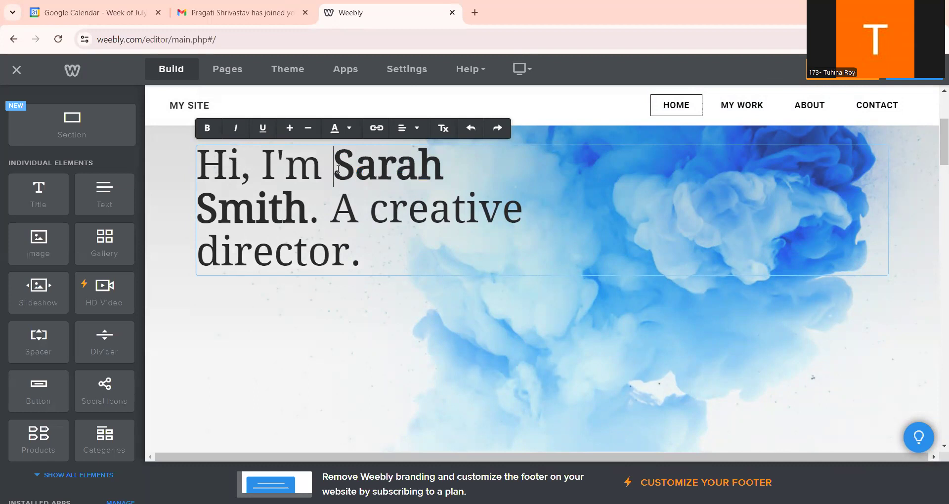
pyautogui.moveTo(338, 169); pyautogui.dragTo(365, 251)
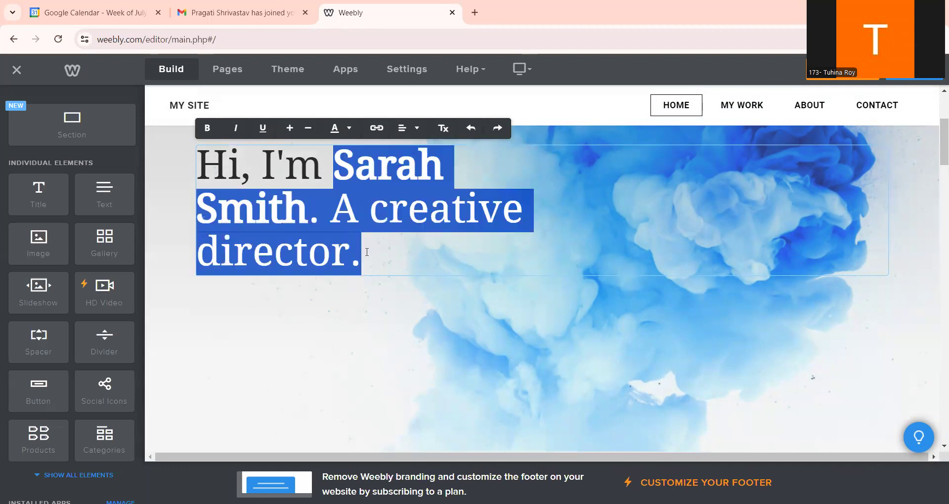
pyautogui.write('Tuh')
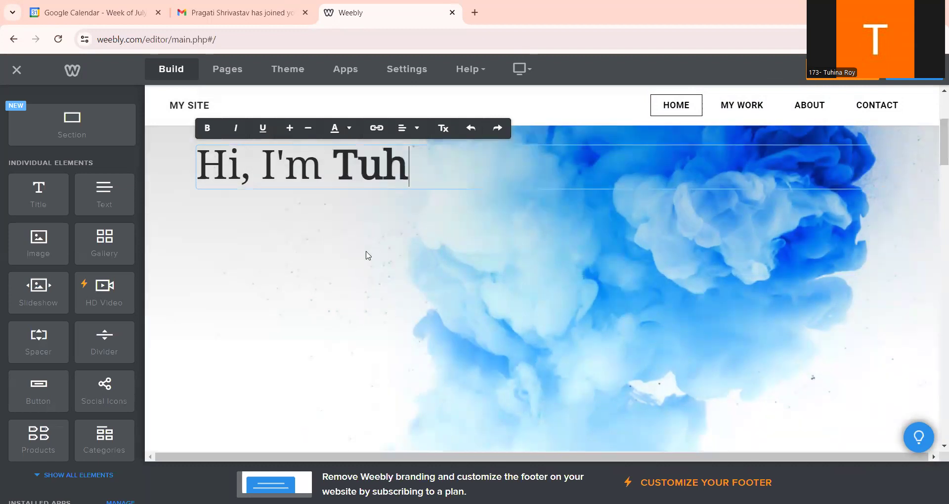
pyautogui.write('ina Roy')
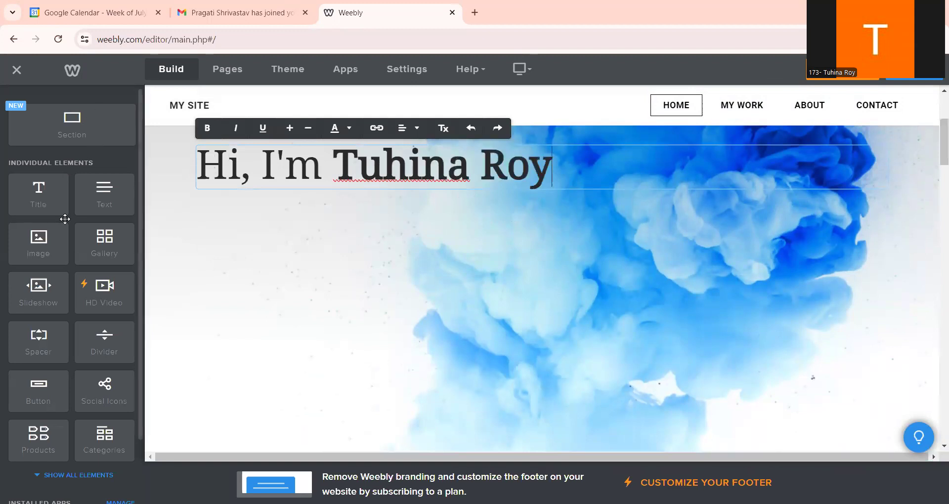
# Add a new blog page to the site
pyautogui.click(216, 70)
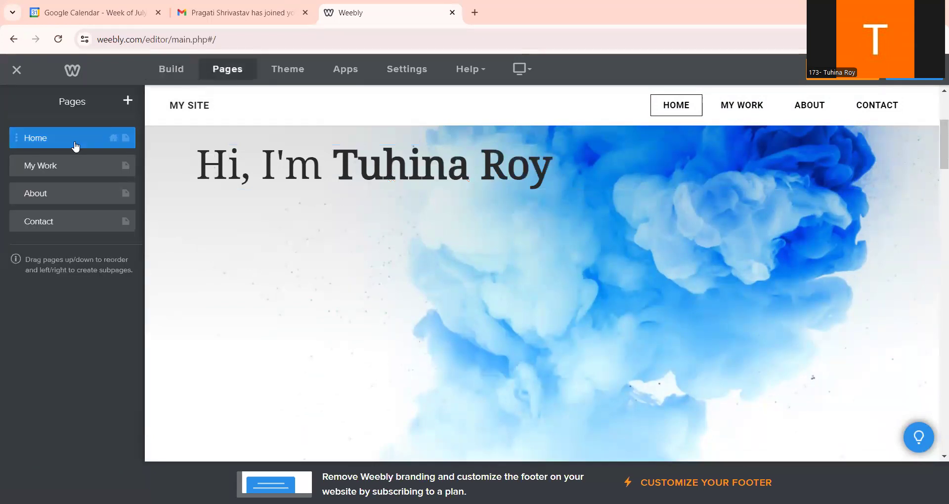
pyautogui.click(126, 102)
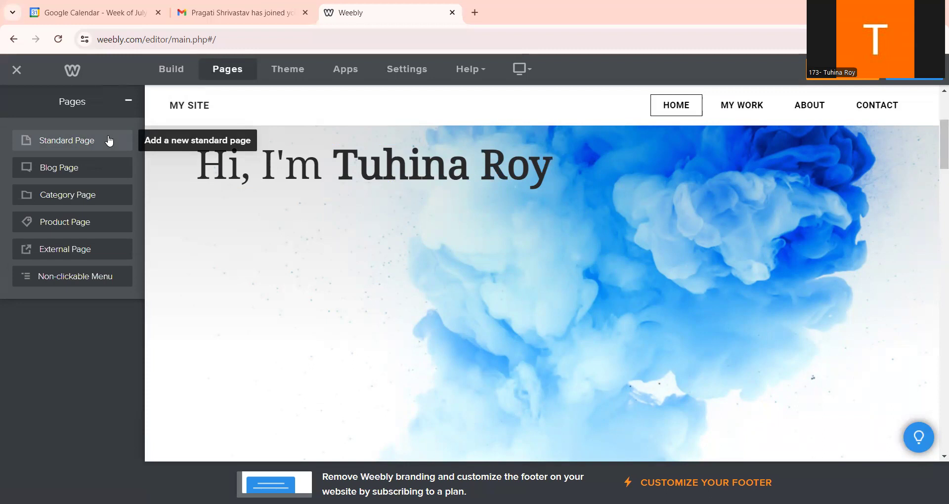
pyautogui.click(99, 173)
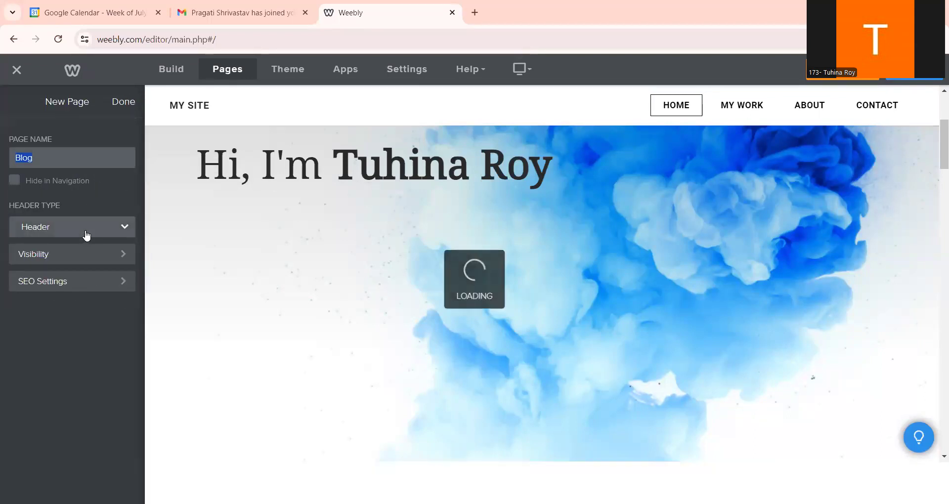
# Set the Blog page's permalink to medium.com in its SEO settings and return to the page list
pyautogui.click(84, 282)
pyautogui.click(60, 221)
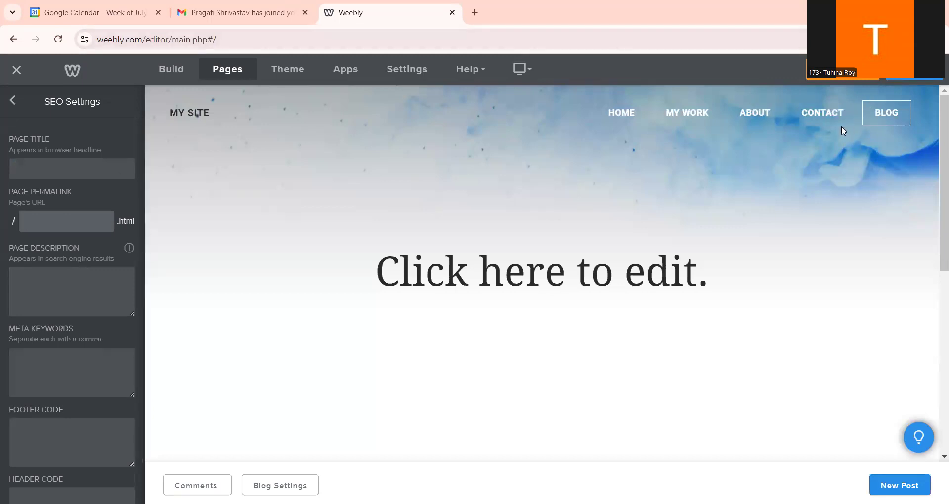
pyautogui.click(891, 116)
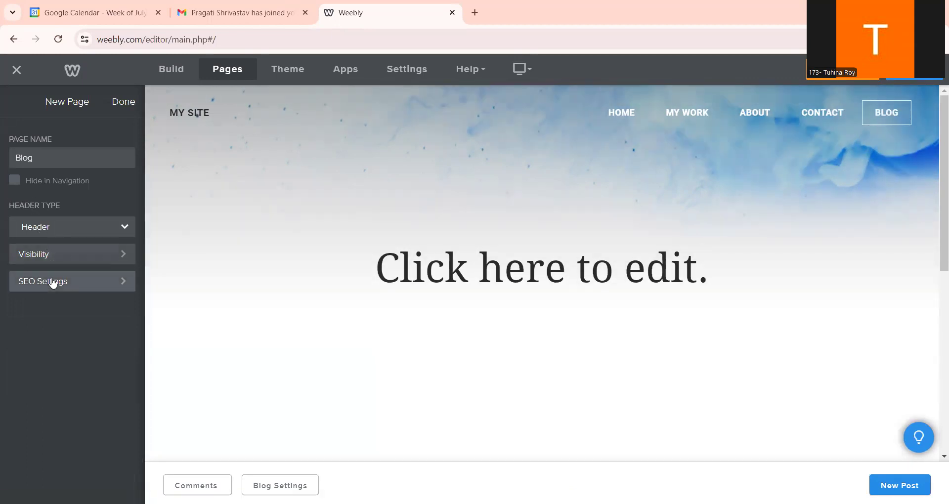
pyautogui.click(53, 279)
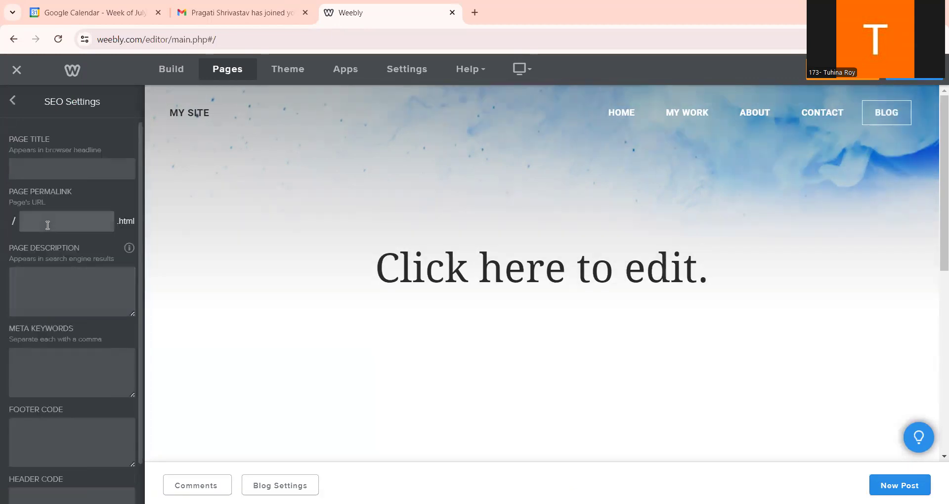
pyautogui.write('medium.com')
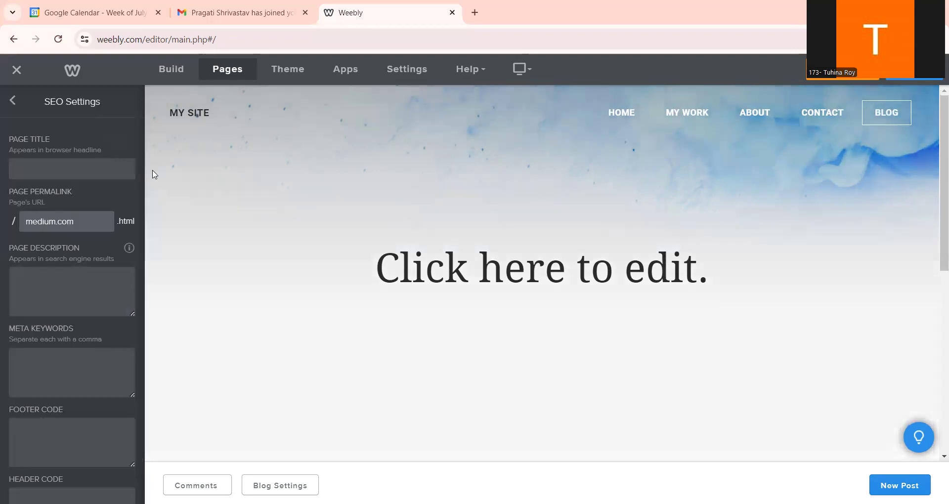
pyautogui.click(11, 102)
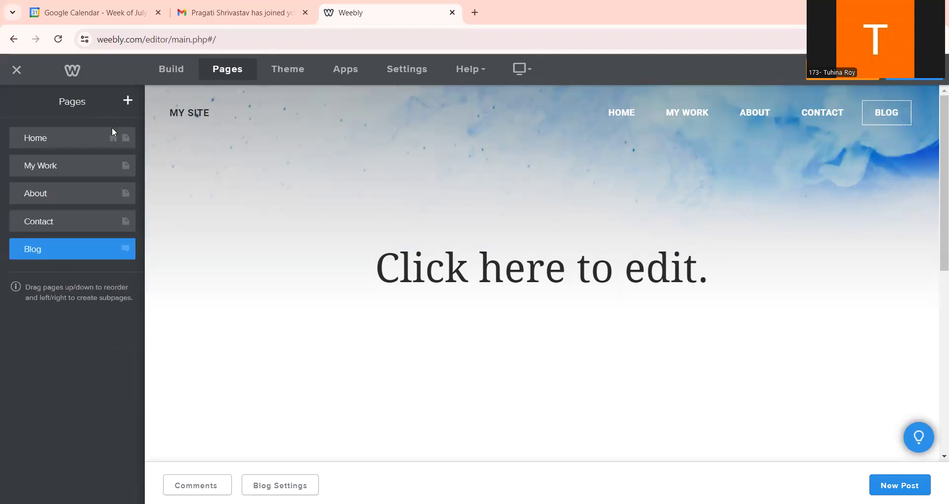
# Add an external page to the site, keeping the name Link Page and its default link options
pyautogui.click(128, 101)
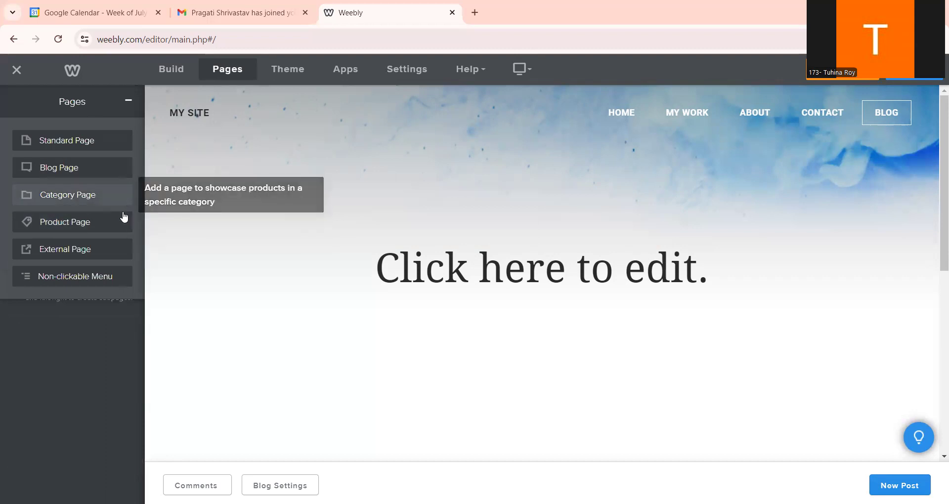
pyautogui.click(109, 246)
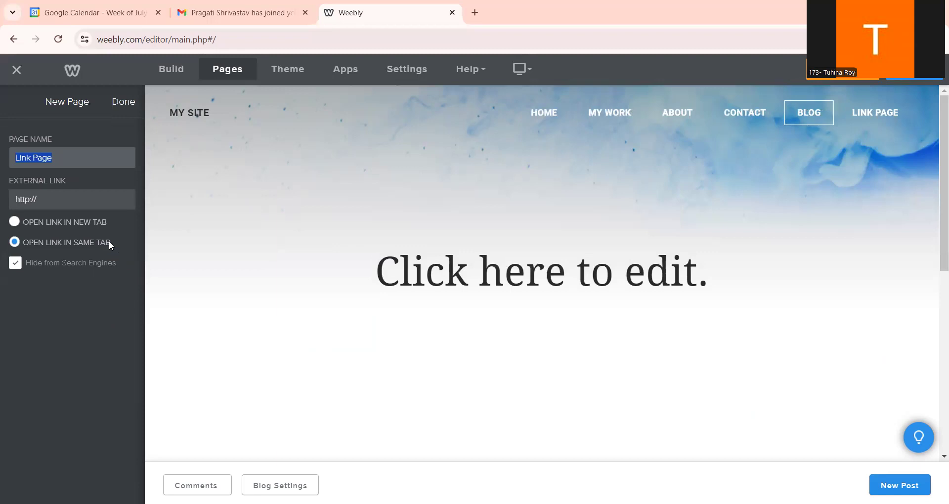
pyautogui.click(80, 195)
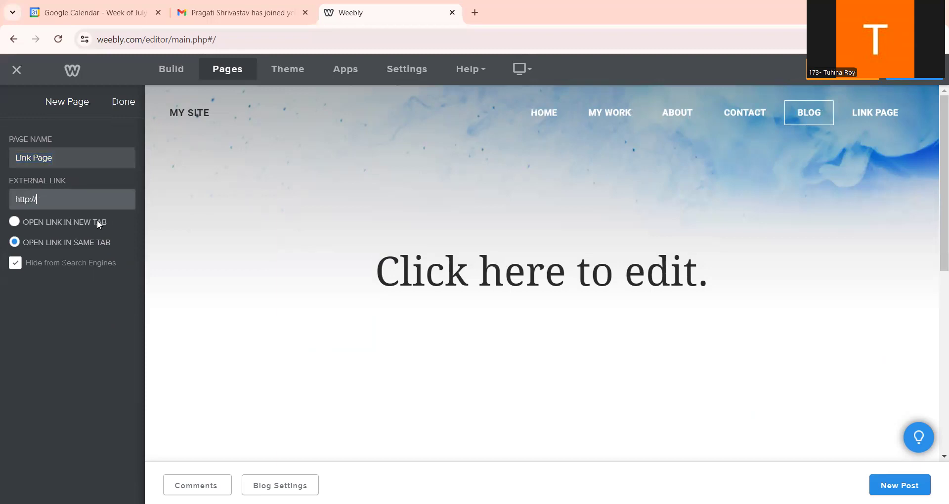
pyautogui.click(134, 111)
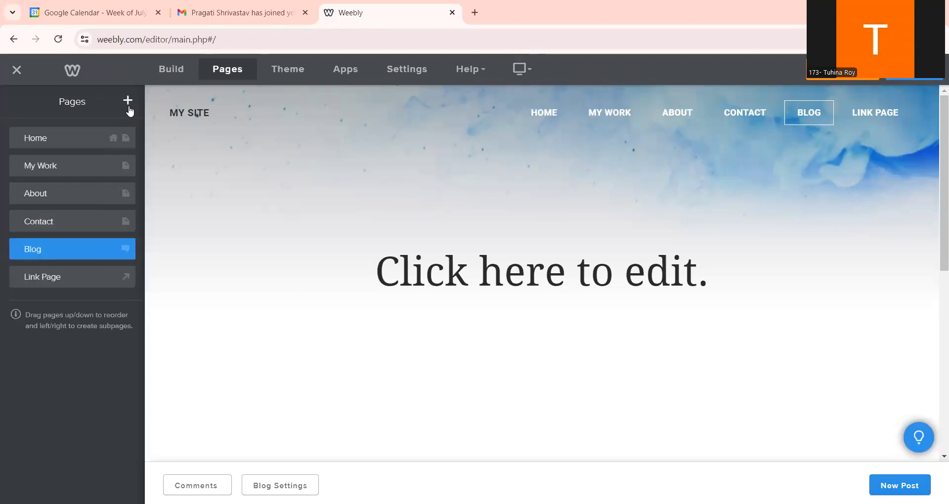
pyautogui.click(128, 104)
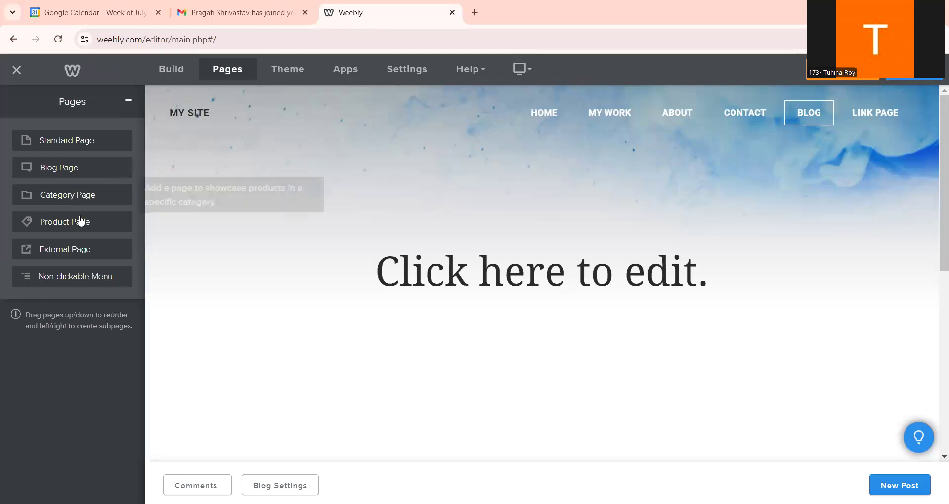
pyautogui.click(127, 103)
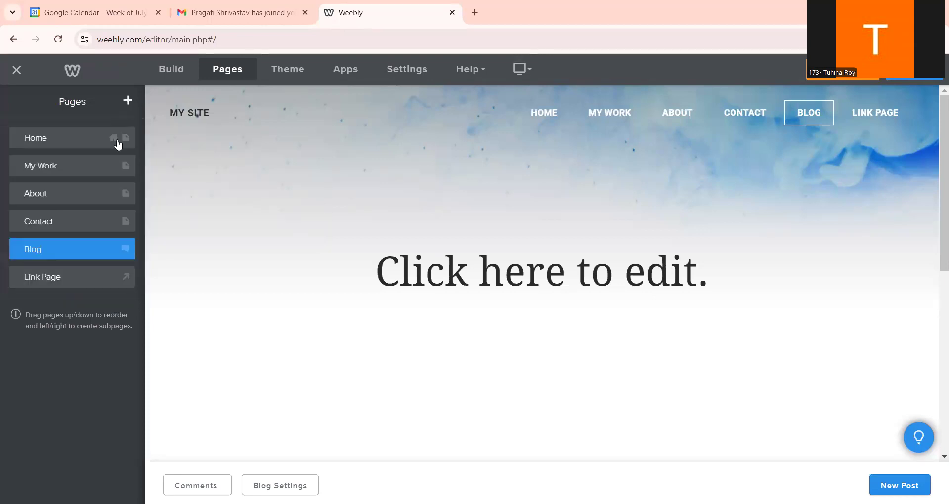
pyautogui.rightClick(87, 169)
pyautogui.click(17, 315)
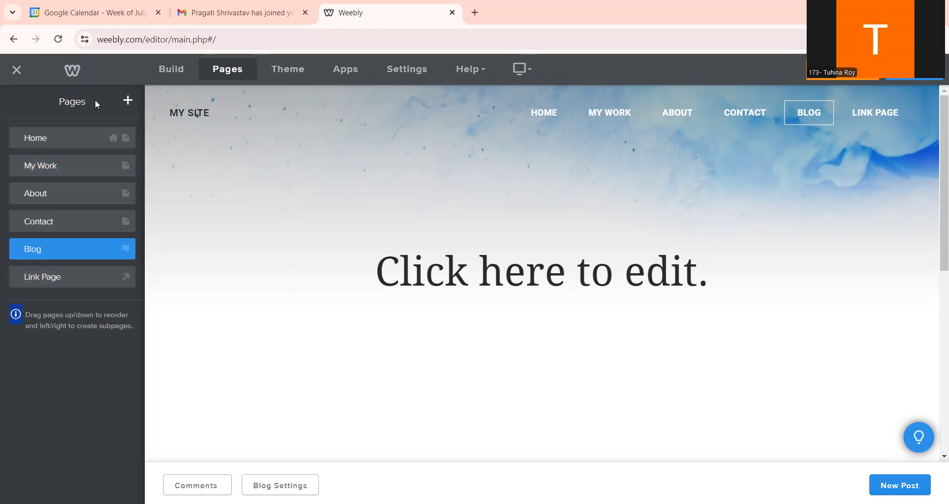
pyautogui.doubleClick(68, 101)
# Reorder the site pages so that Contact comes first and Home sits between About and Blog
pyautogui.moveTo(123, 142)
pyautogui.mouseDown()
pyautogui.moveTo(128, 224)
pyautogui.moveTo(123, 132)
pyautogui.moveTo(124, 152)
pyautogui.mouseUp()
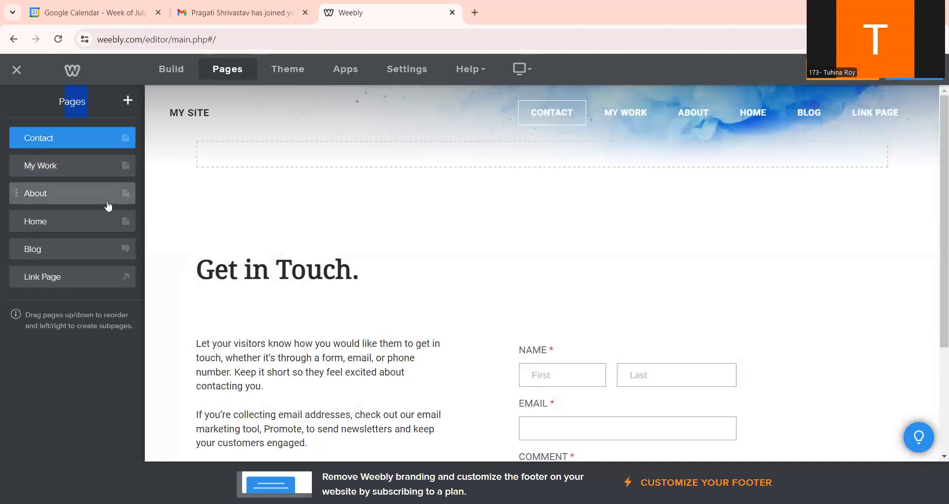
# Open the About page for editing and add a title element to its header area
pyautogui.click(57, 200)
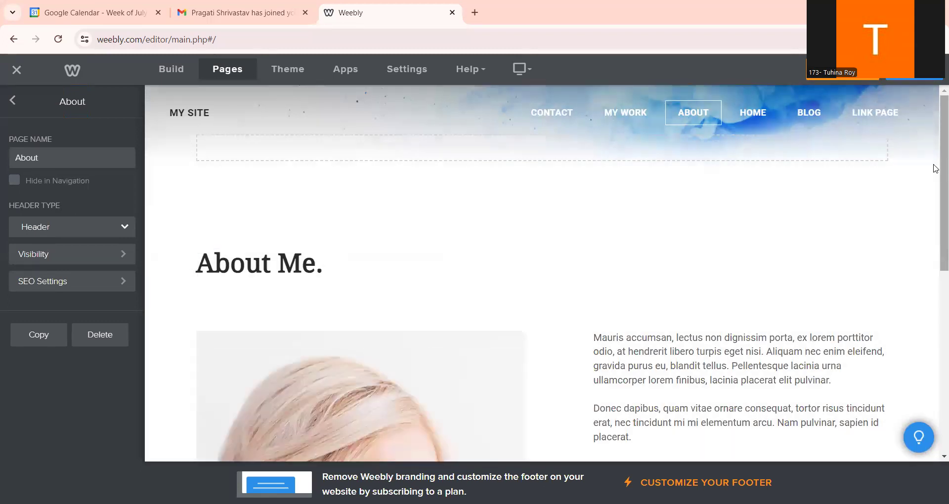
pyautogui.scroll(-5, 935, 168)
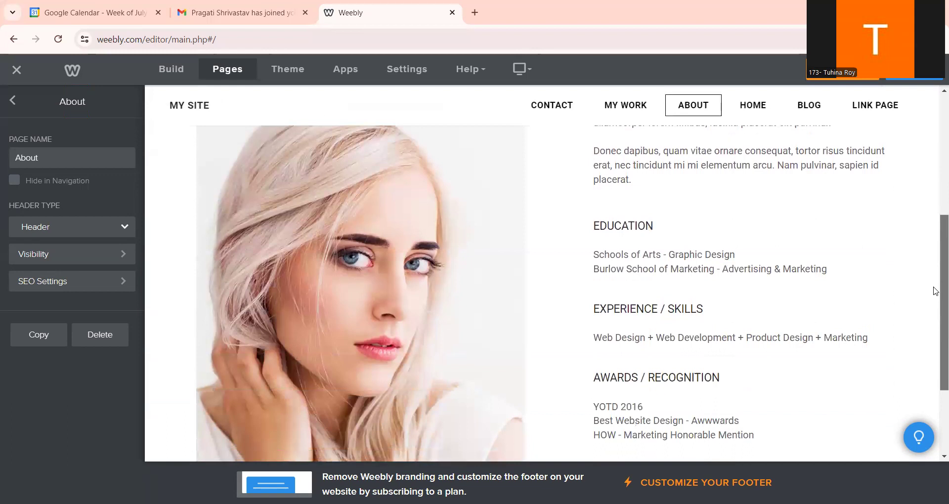
pyautogui.scroll(2, 936, 227)
pyautogui.scroll(3, 935, 227)
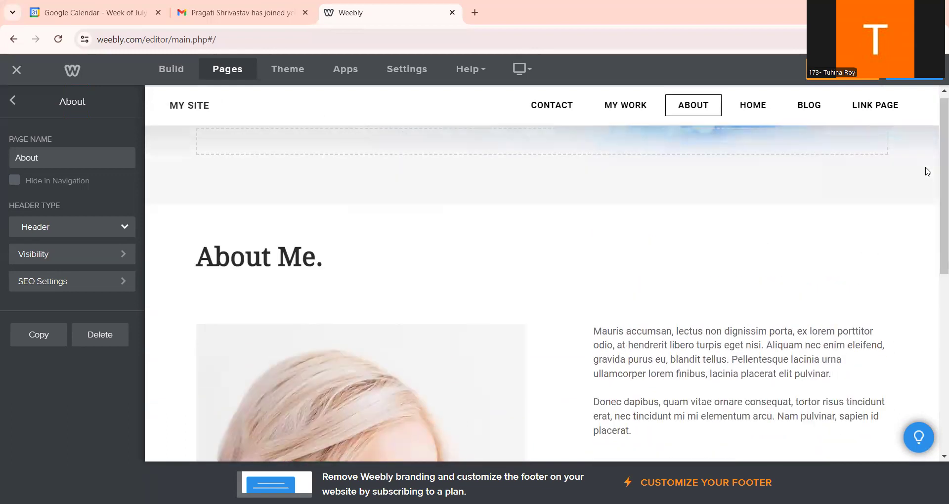
pyautogui.click(184, 69)
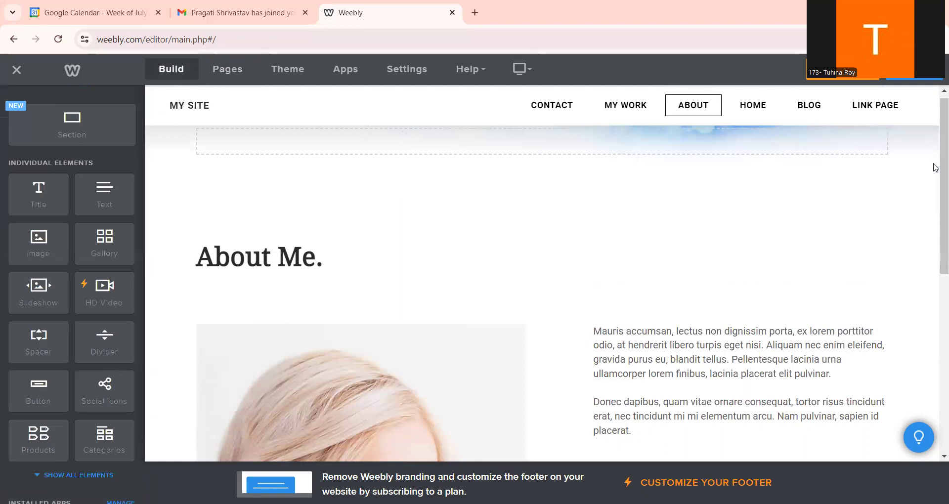
pyautogui.moveTo(943, 171); pyautogui.dragTo(934, 151)
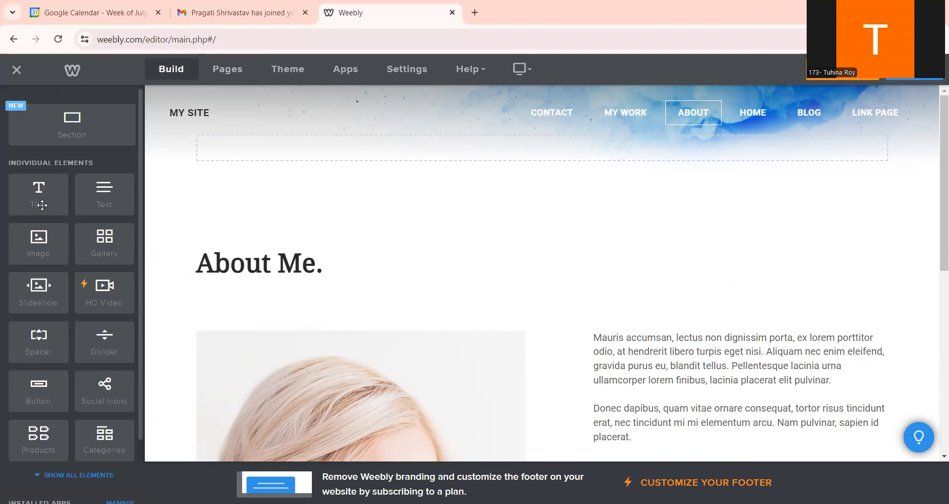
pyautogui.moveTo(42, 205); pyautogui.dragTo(284, 199)
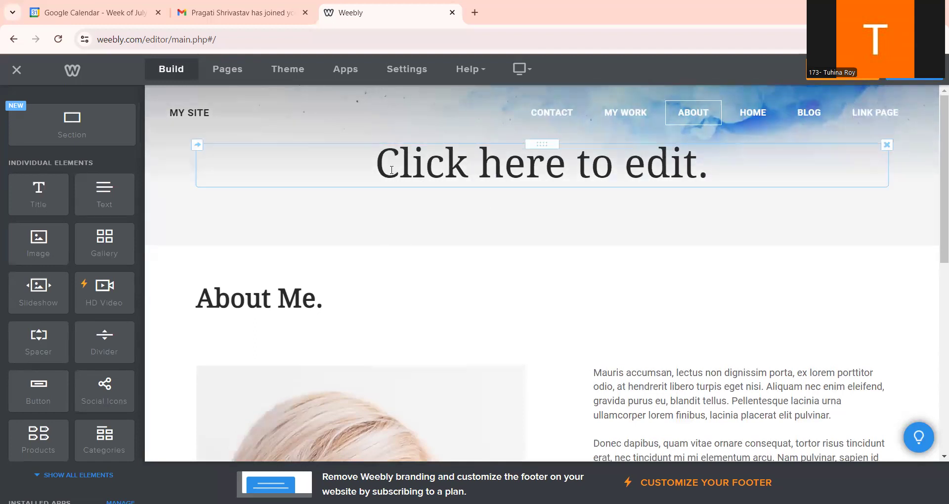
# Set the new header title's text to "About Me/ Resume"
pyautogui.click(392, 170)
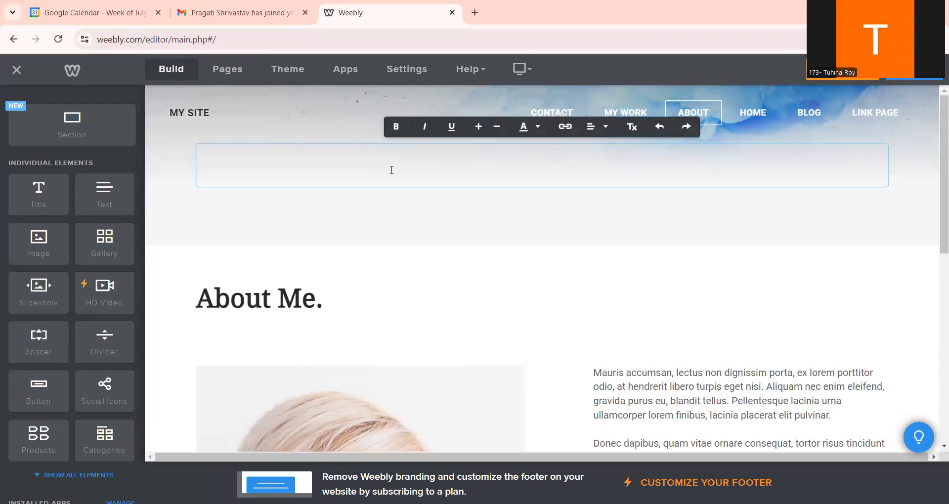
pyautogui.write('About ')
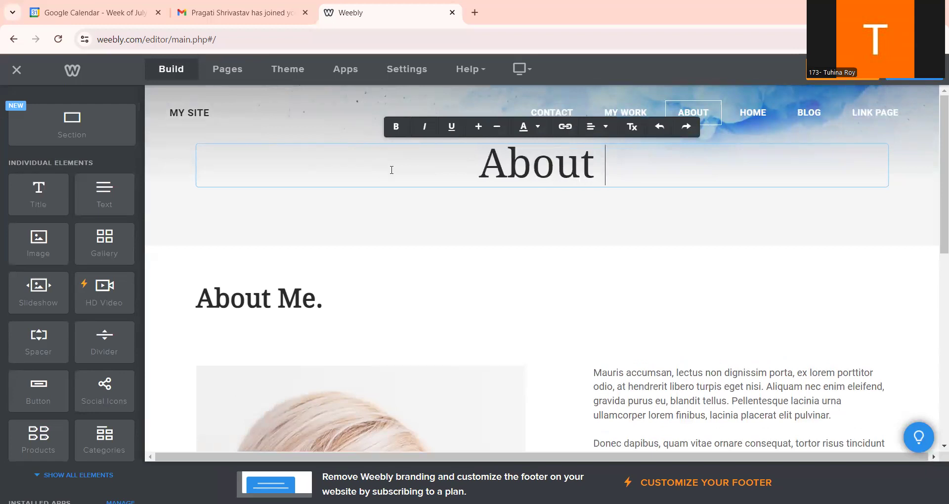
pyautogui.write('Me/')
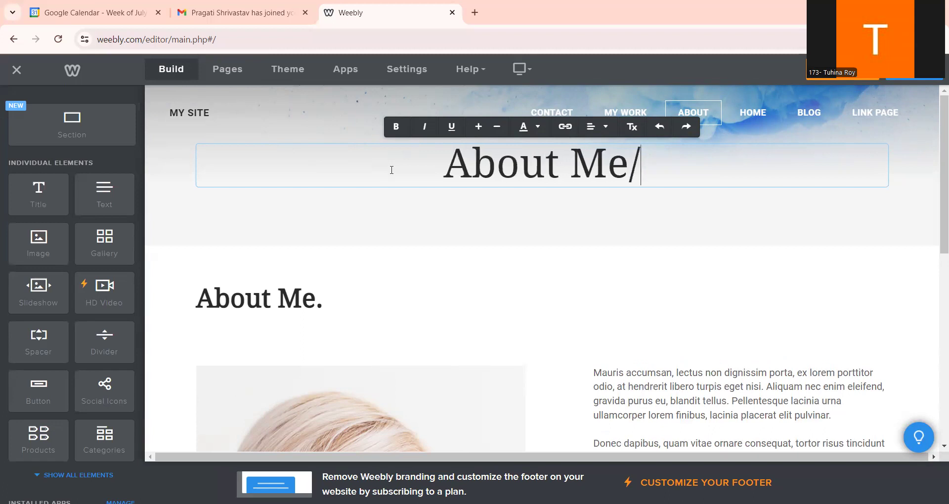
pyautogui.write(' Resume')
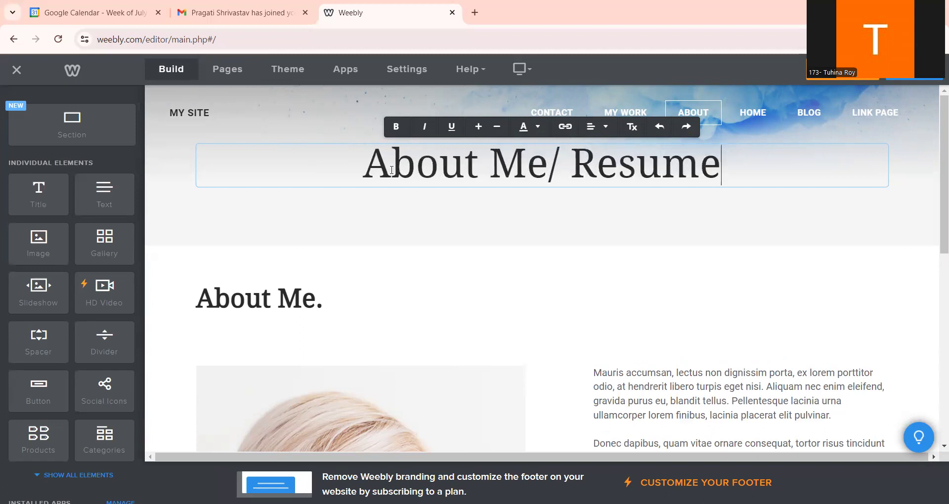
pyautogui.click(371, 230)
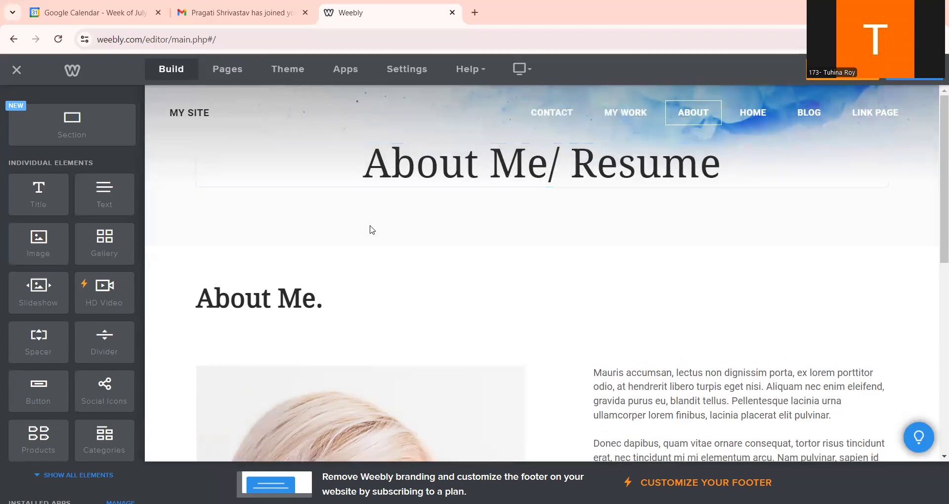
# Examine the background options of the About page header and close them without changes
pyautogui.moveTo(372, 230)
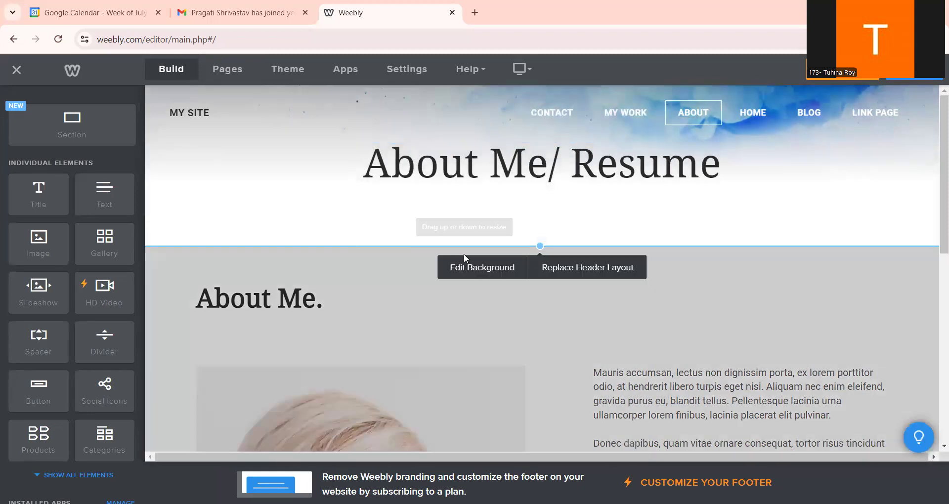
pyautogui.click(483, 272)
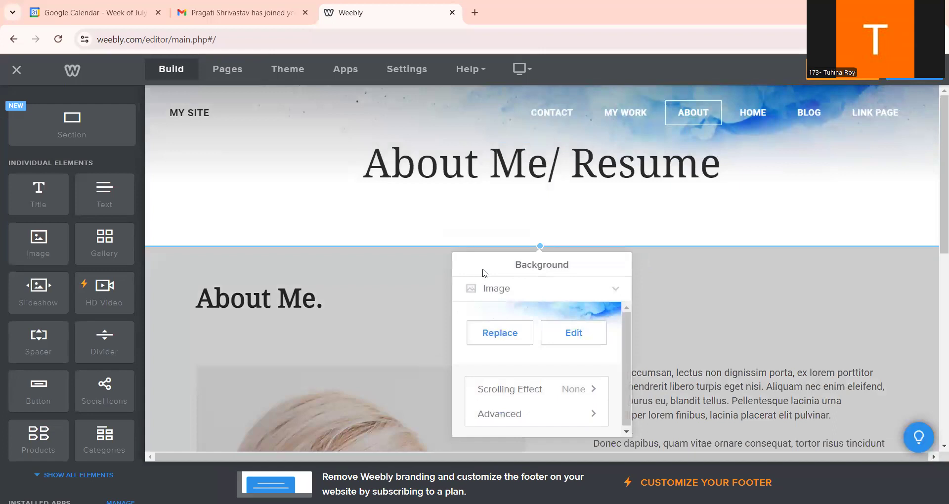
pyautogui.moveTo(629, 326); pyautogui.dragTo(639, 307)
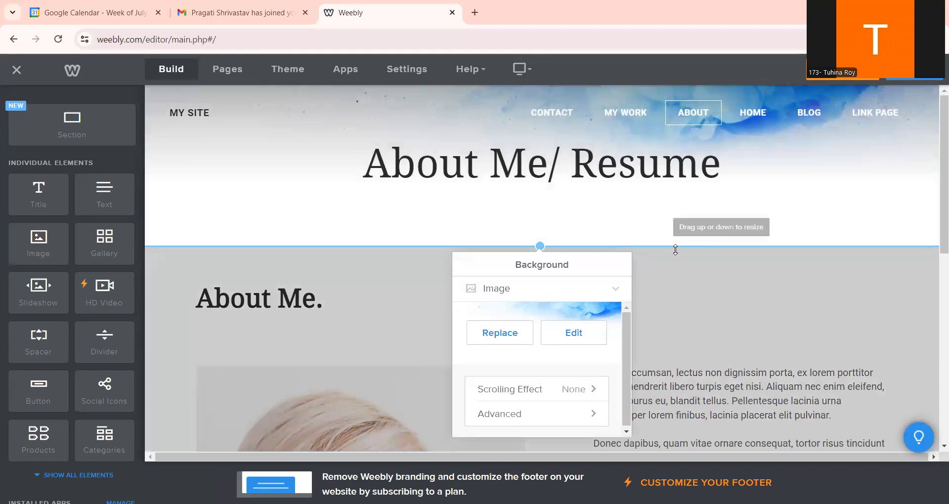
pyautogui.click(679, 278)
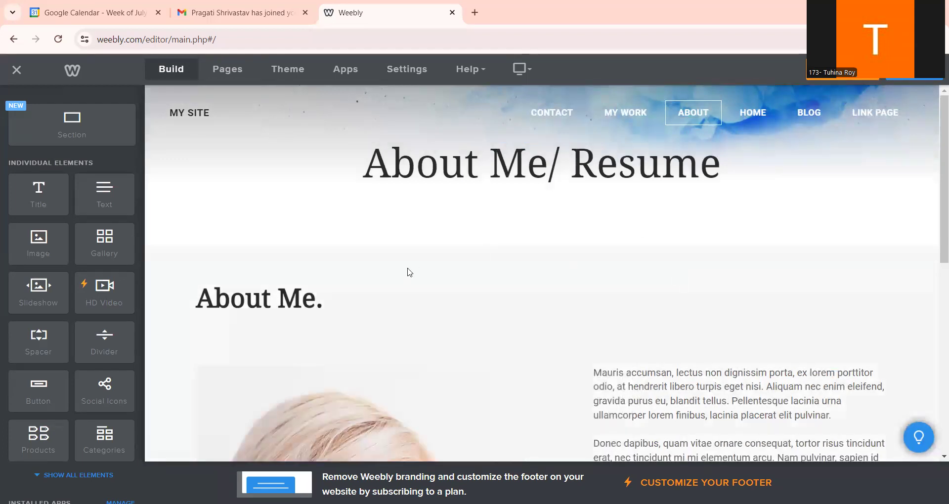
# Add an empty section between the header and the "About Me." heading, without choosing a section layout
pyautogui.moveTo(52, 125); pyautogui.dragTo(350, 334)
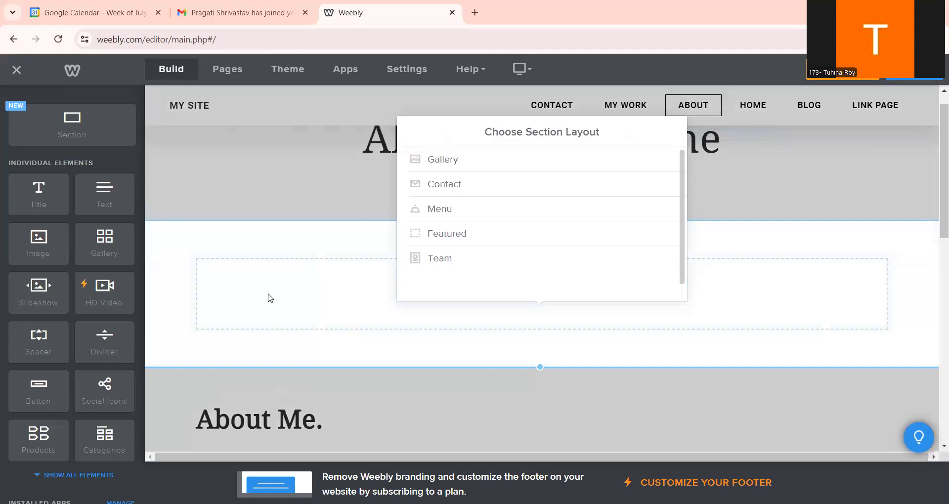
pyautogui.click(270, 298)
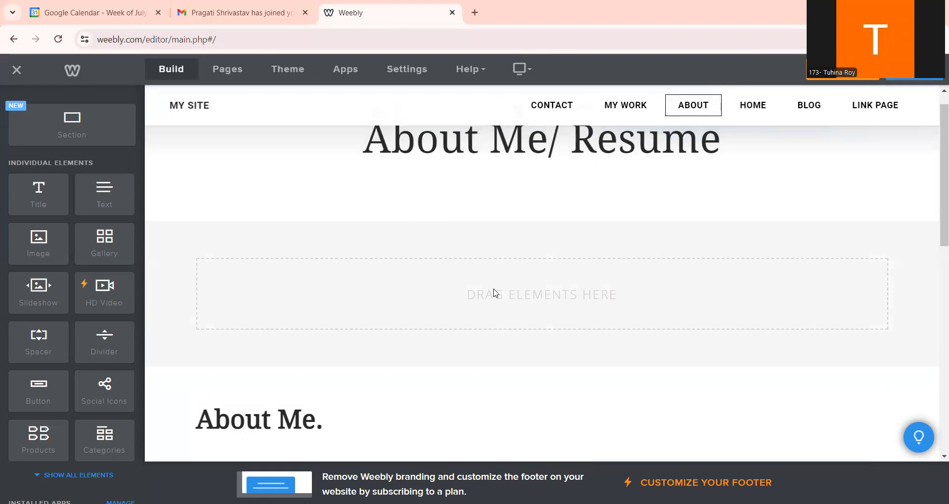
pyautogui.moveTo(940, 207); pyautogui.dragTo(934, 225)
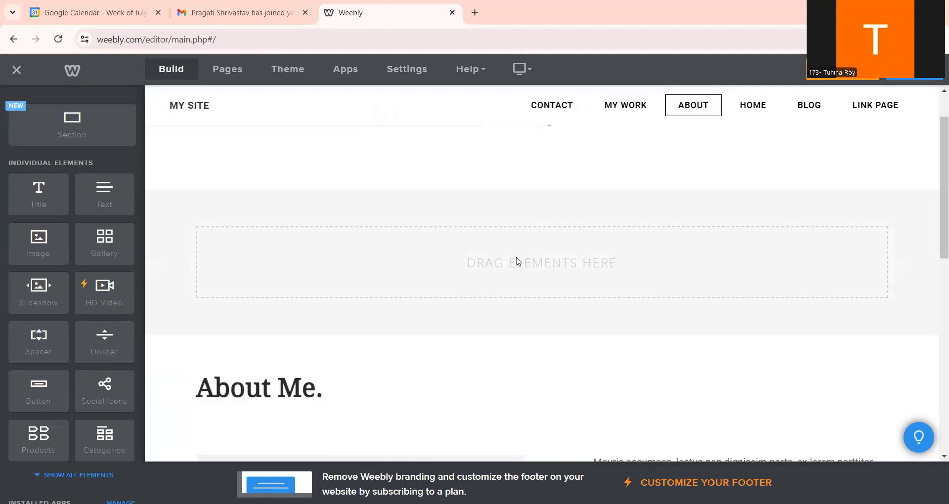
pyautogui.click(517, 261)
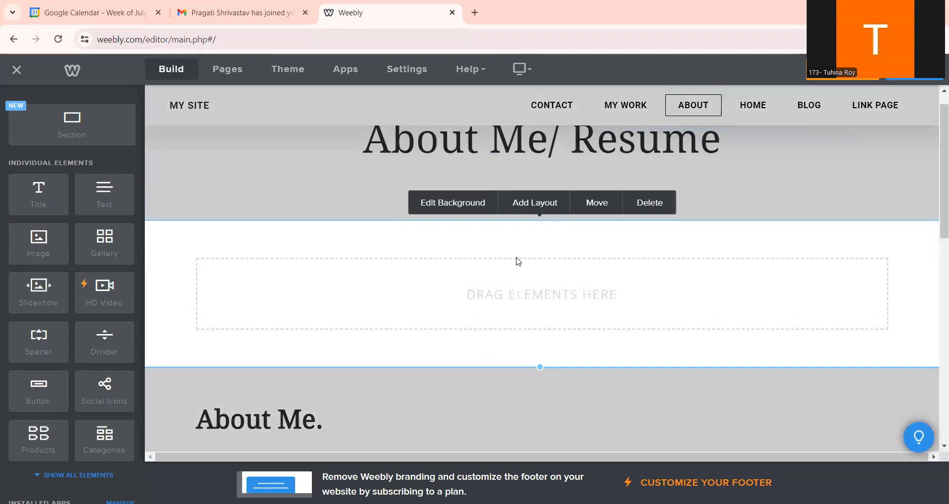
# Add a text element to the new section with the text "Group Projects"
pyautogui.moveTo(97, 201); pyautogui.dragTo(309, 301)
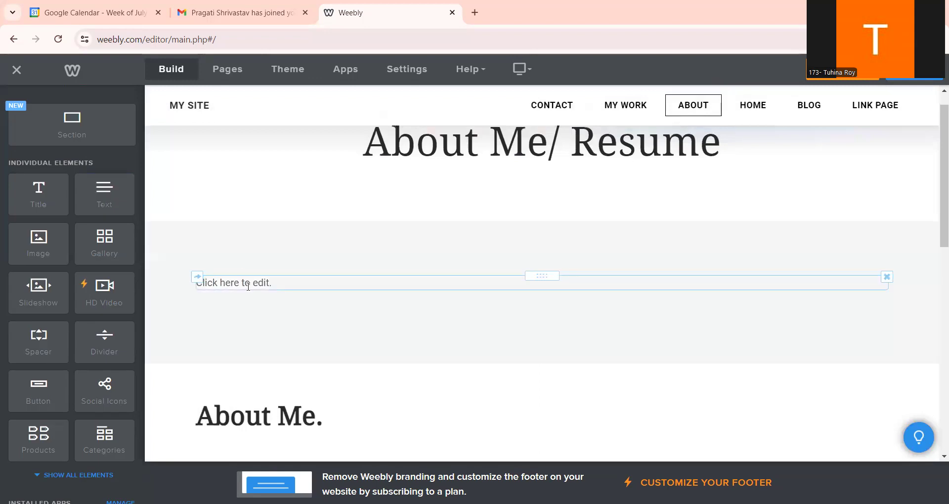
pyautogui.click(248, 286)
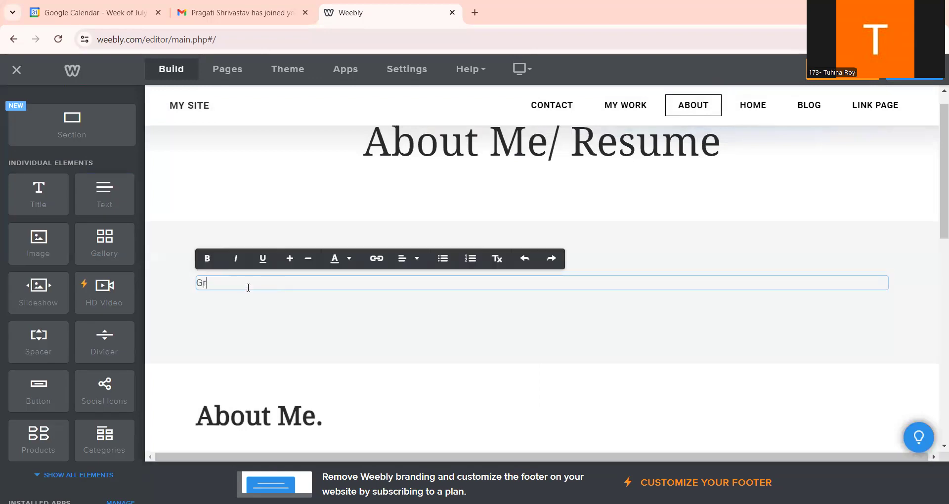
pyautogui.write('Group Projects')
pyautogui.click(298, 341)
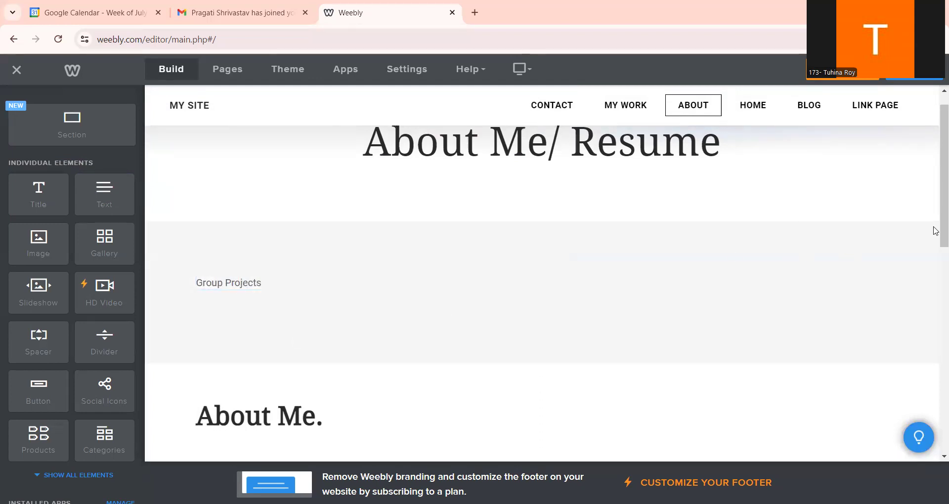
# Place an image element directly above the "About Me." heading and leave it without an uploaded picture
pyautogui.scroll(-2, 935, 223)
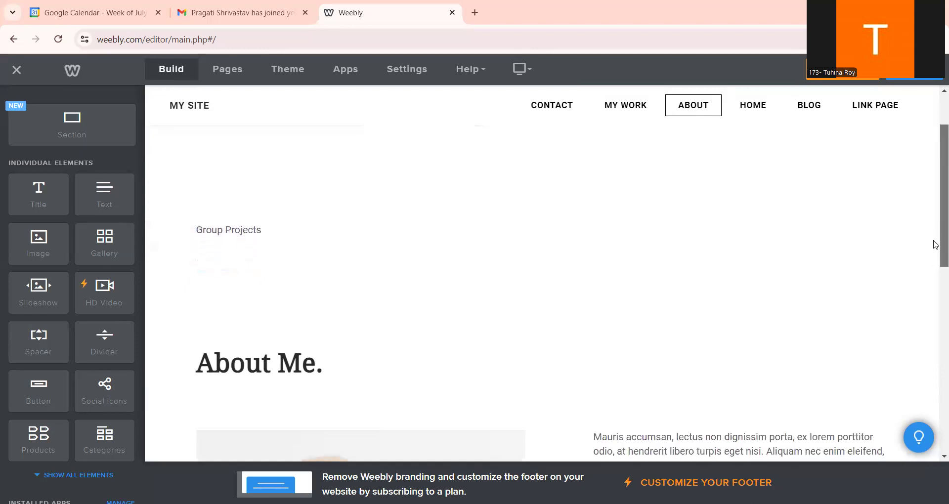
pyautogui.moveTo(39, 248); pyautogui.dragTo(290, 311)
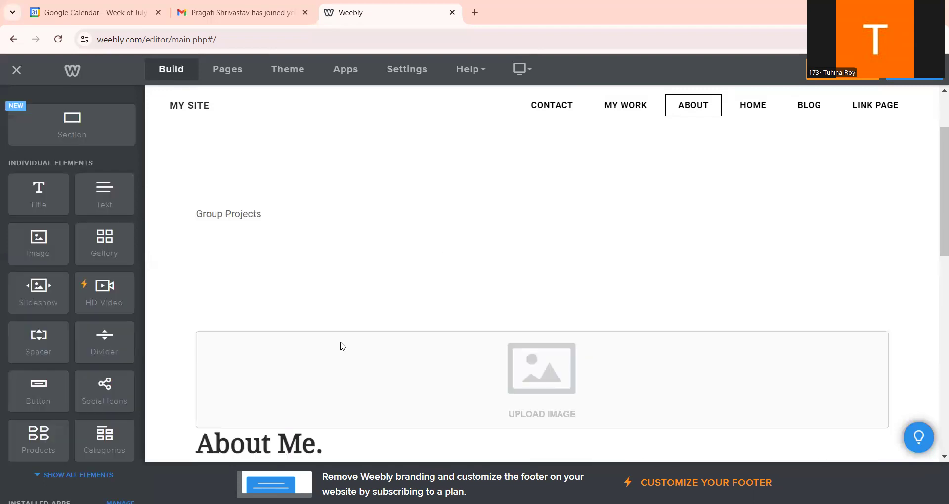
pyautogui.click(547, 376)
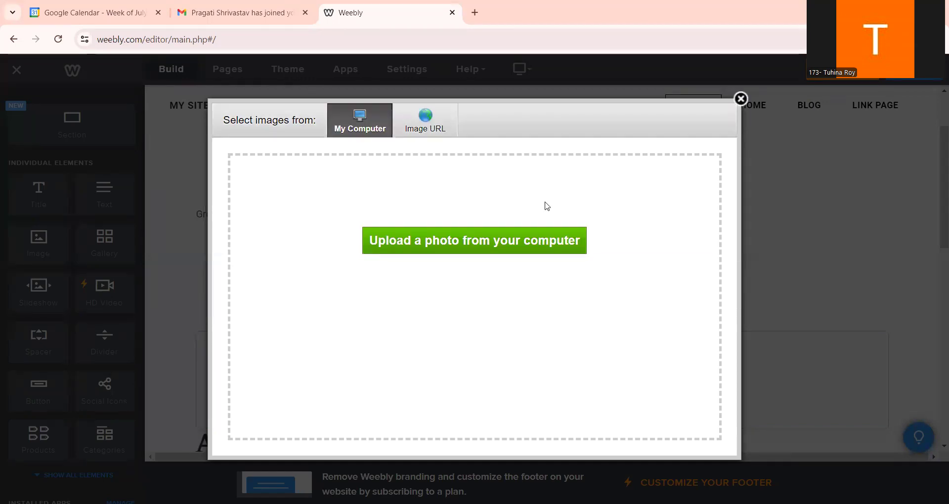
pyautogui.click(741, 99)
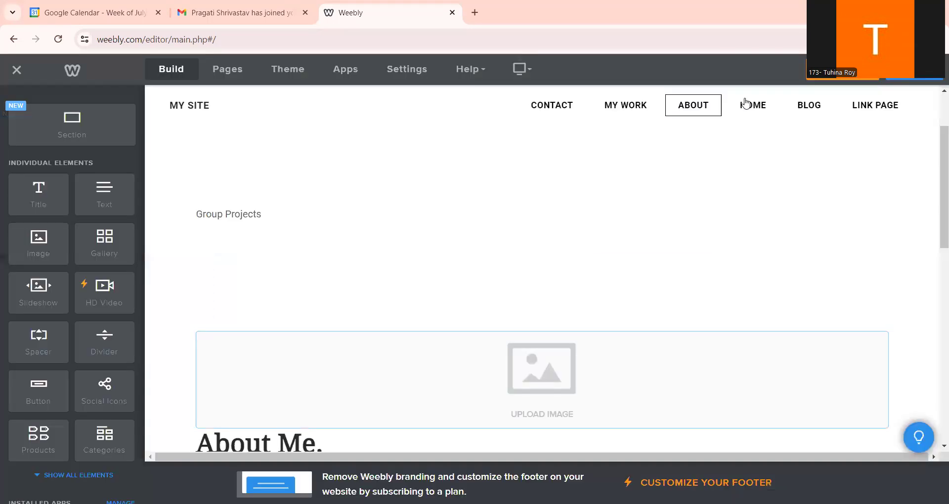
# Add a gallery element directly above the empty image element and upload the picture "17" from the Desktop to it
pyautogui.moveTo(119, 239); pyautogui.dragTo(479, 279)
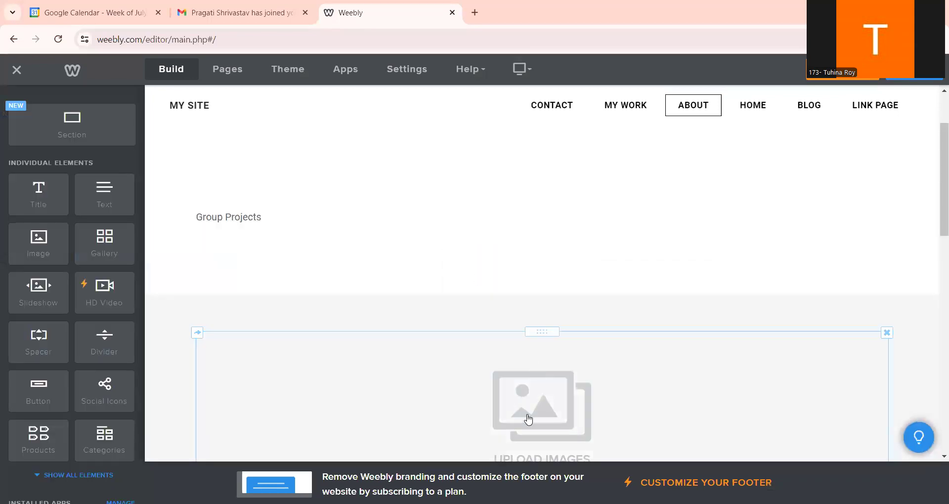
pyautogui.scroll(-4, 936, 218)
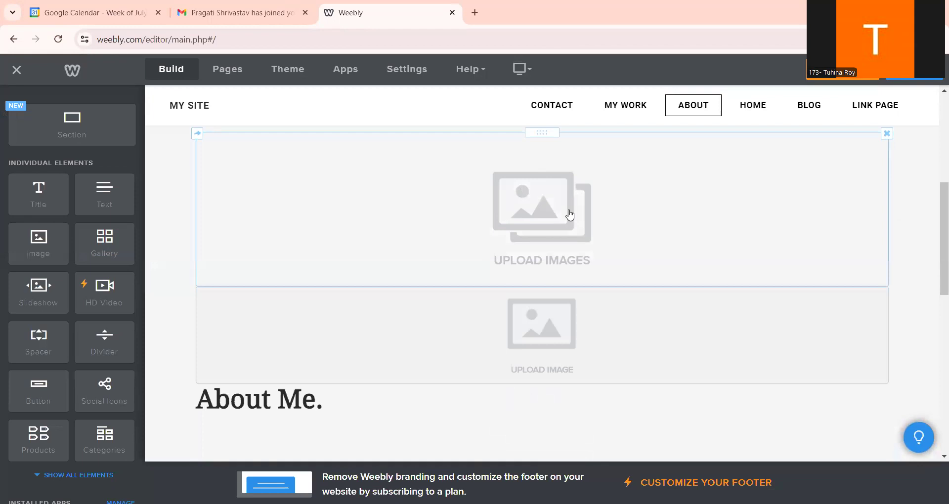
pyautogui.click(570, 214)
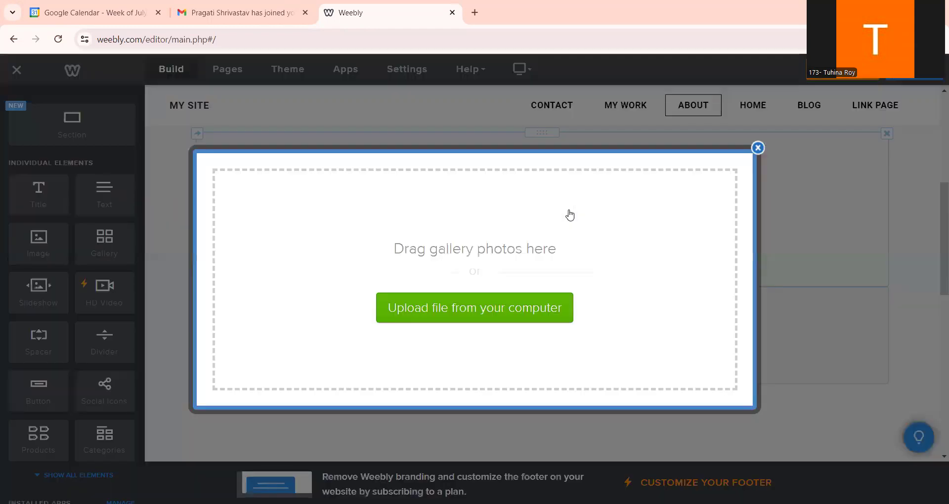
pyautogui.click(511, 310)
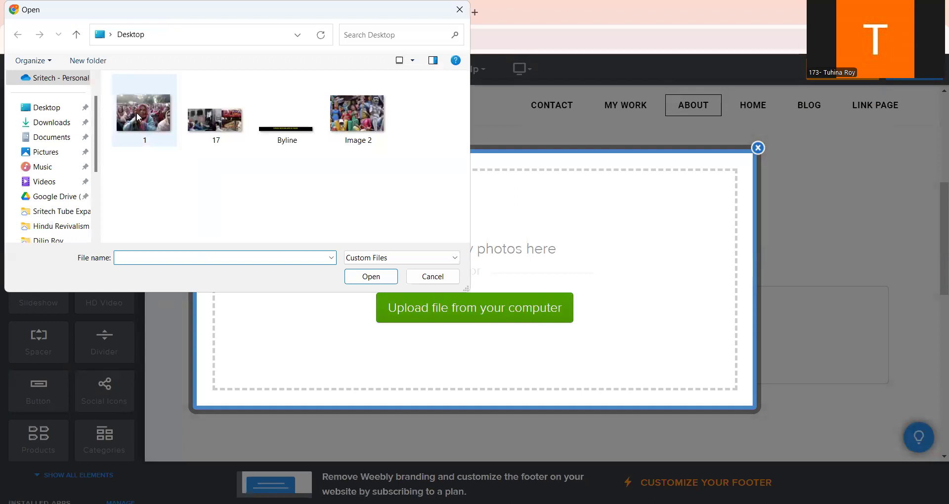
pyautogui.click(140, 118)
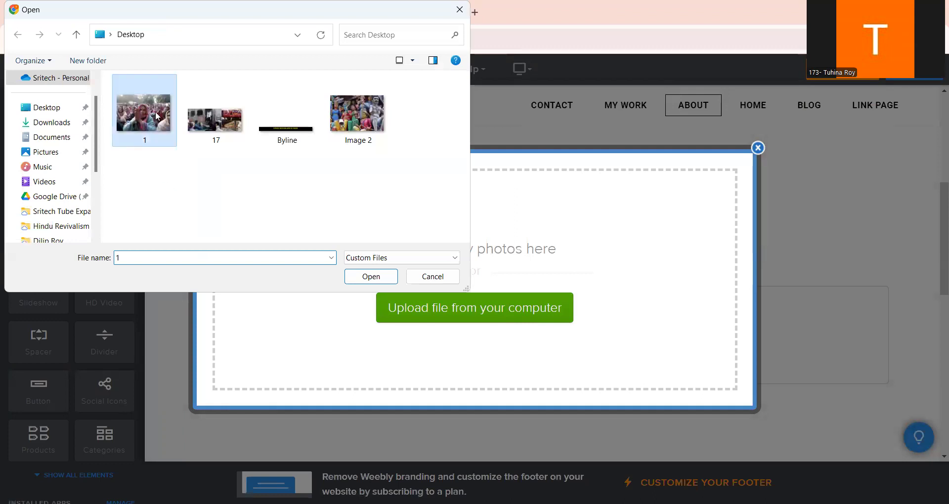
pyautogui.click(217, 120)
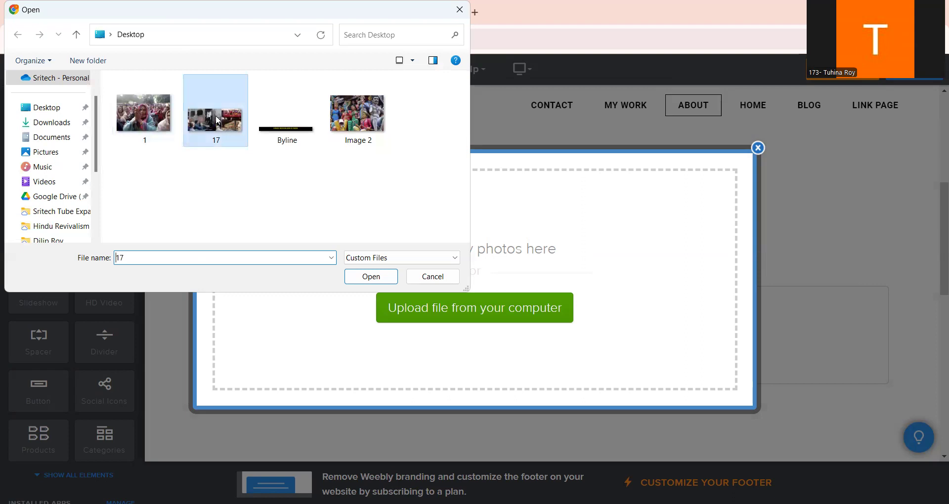
pyautogui.click(371, 277)
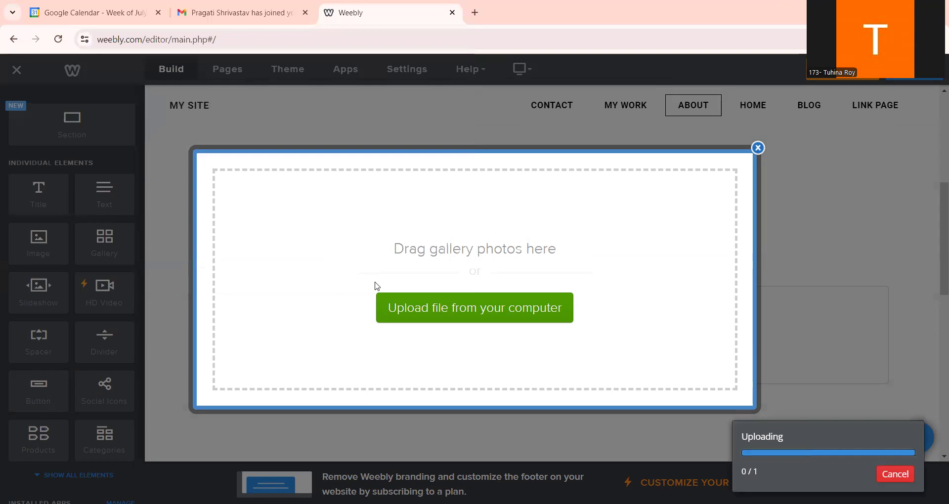
# Try to upload the Desktop picture "Image 2" as a second photo for the gallery
pyautogui.click(428, 303)
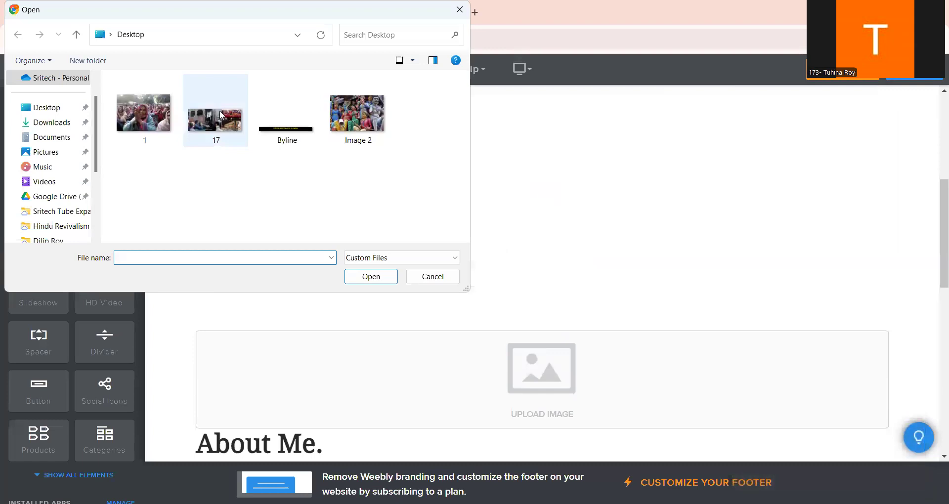
pyautogui.click(337, 114)
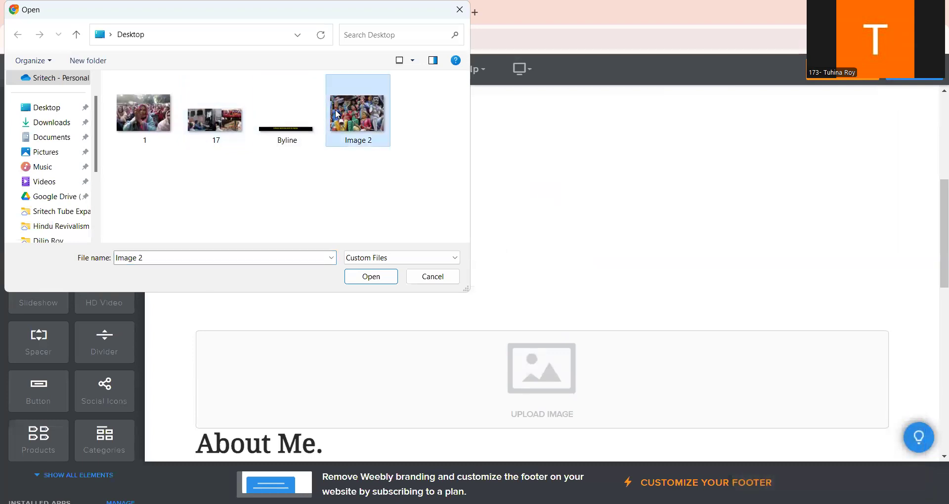
pyautogui.click(378, 279)
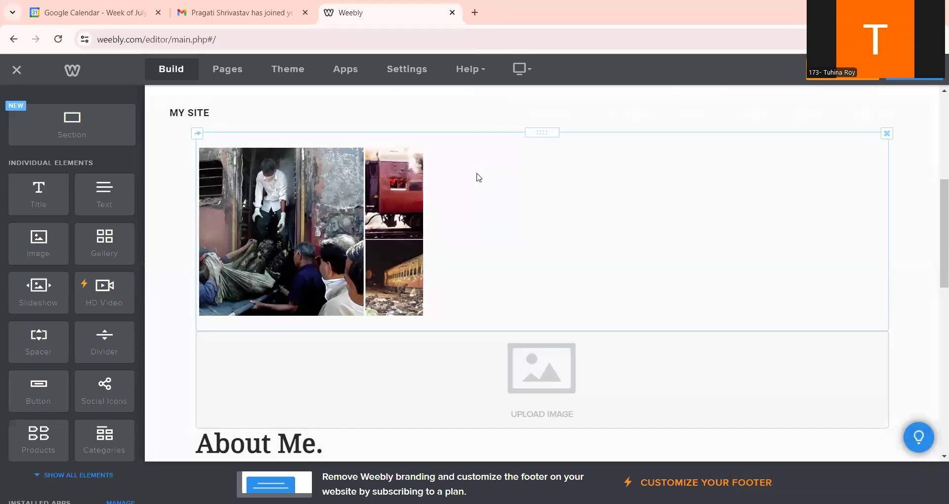
# Add the Desktop picture "Image 2" to the gallery through its image settings
pyautogui.click(446, 190)
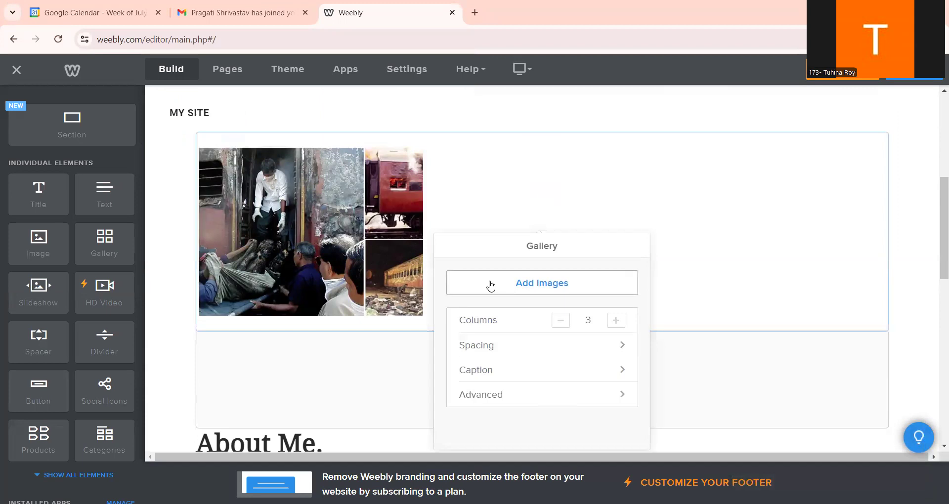
pyautogui.click(491, 286)
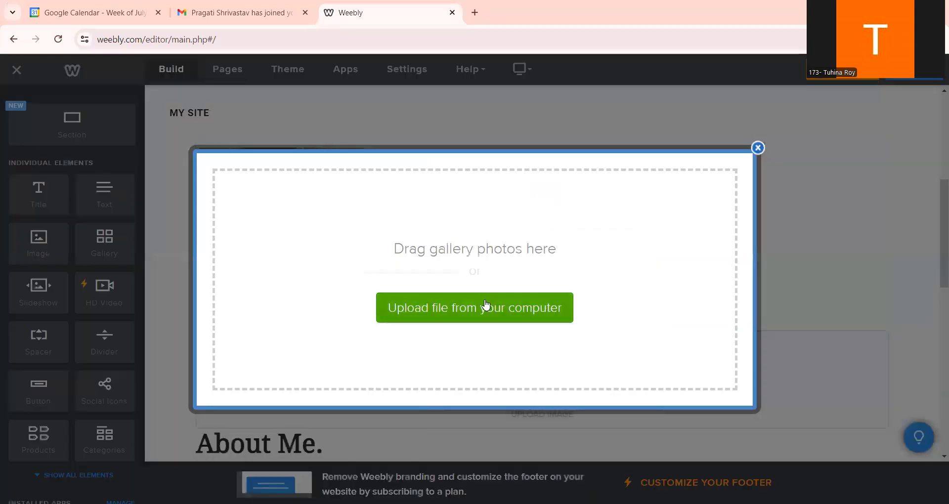
pyautogui.click(485, 304)
pyautogui.click(376, 133)
pyautogui.click(381, 281)
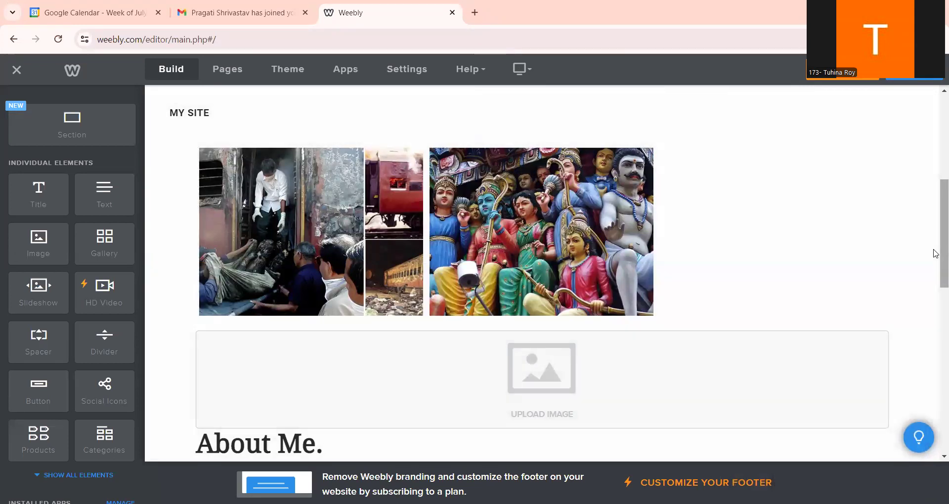
# Review the About page content from the new gallery through the profile sections to the "View My Work" button
pyautogui.scroll(-8, 934, 254)
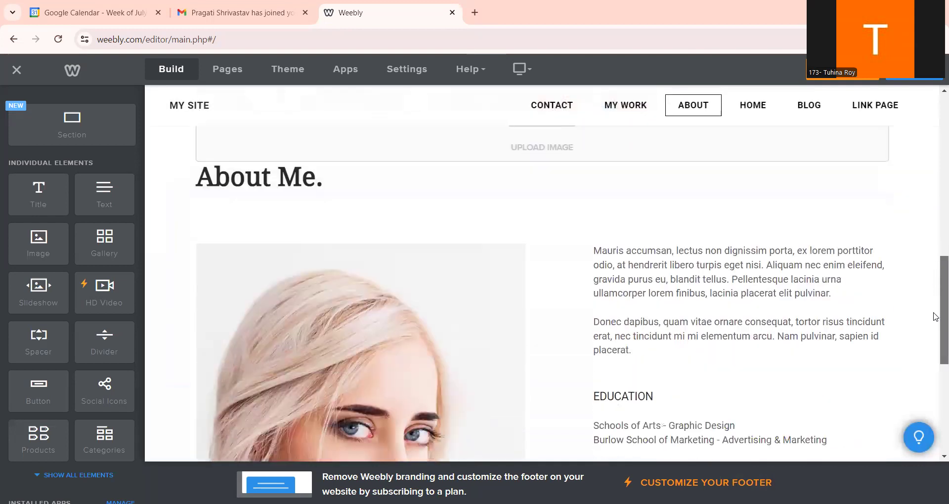
pyautogui.scroll(-2, 935, 317)
pyautogui.scroll(4, 935, 317)
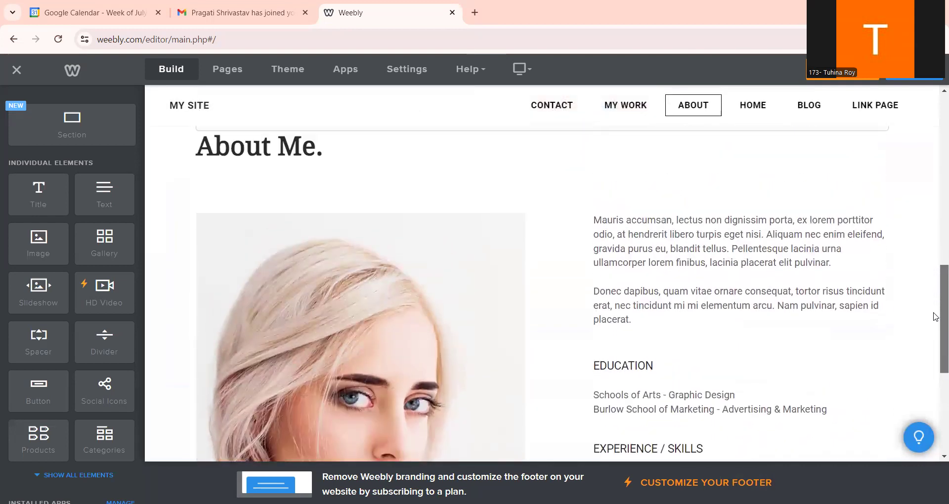
pyautogui.scroll(-2, 934, 316)
pyautogui.scroll(-1, 935, 316)
pyautogui.scroll(4, 935, 317)
pyautogui.scroll(-3, 935, 316)
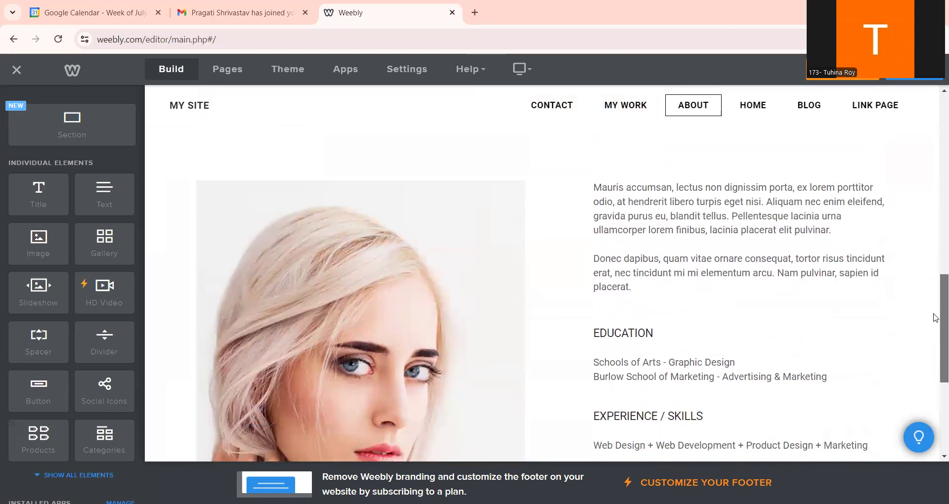
pyautogui.scroll(7, 933, 316)
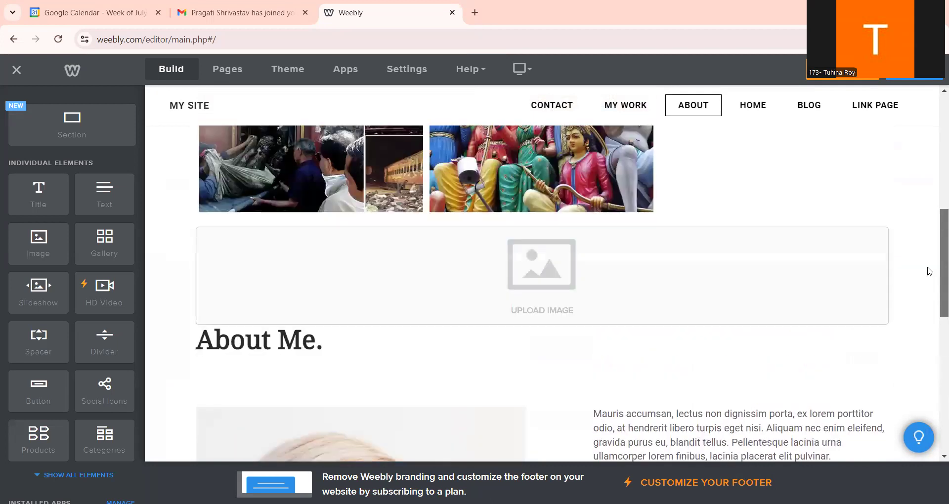
pyautogui.scroll(-8, 934, 317)
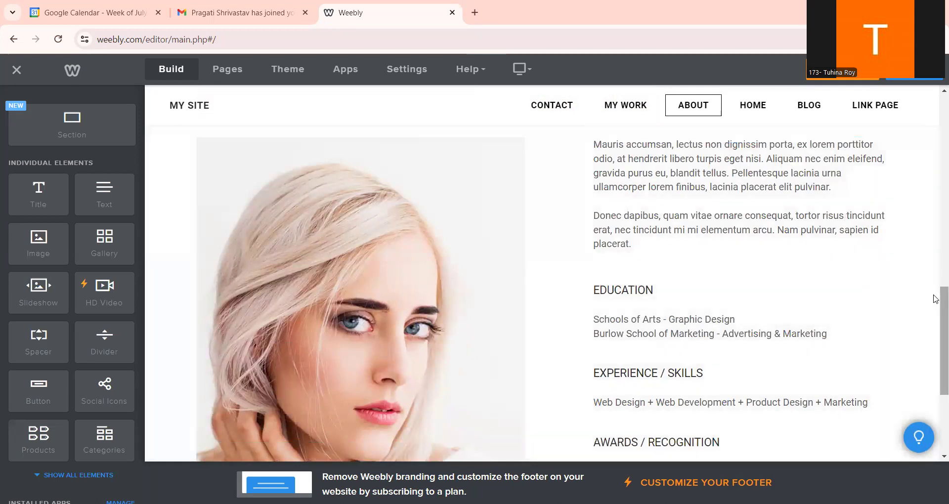
pyautogui.scroll(-3, 935, 311)
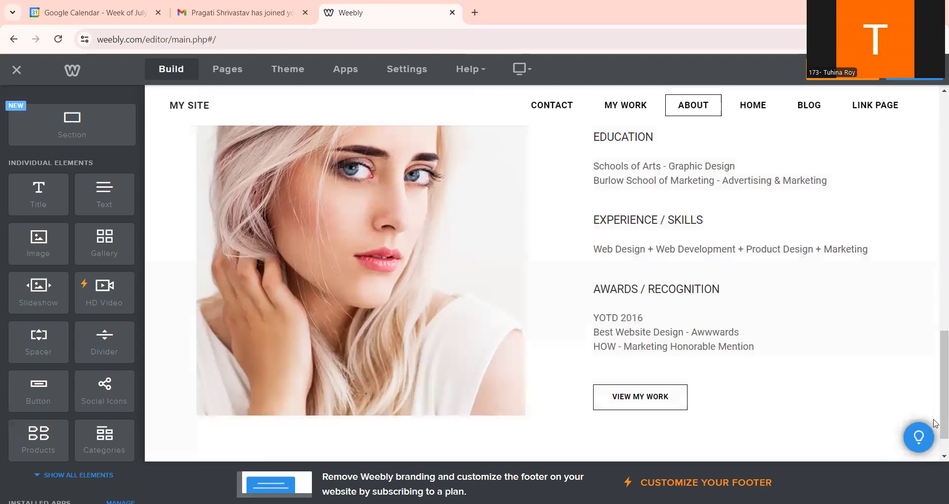
pyautogui.scroll(7, 936, 183)
pyautogui.scroll(-4, 935, 314)
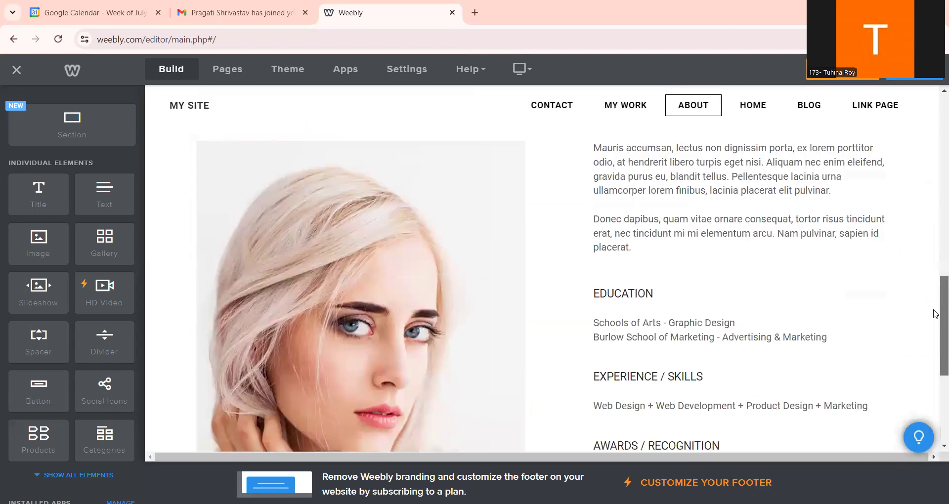
pyautogui.scroll(-5, 936, 314)
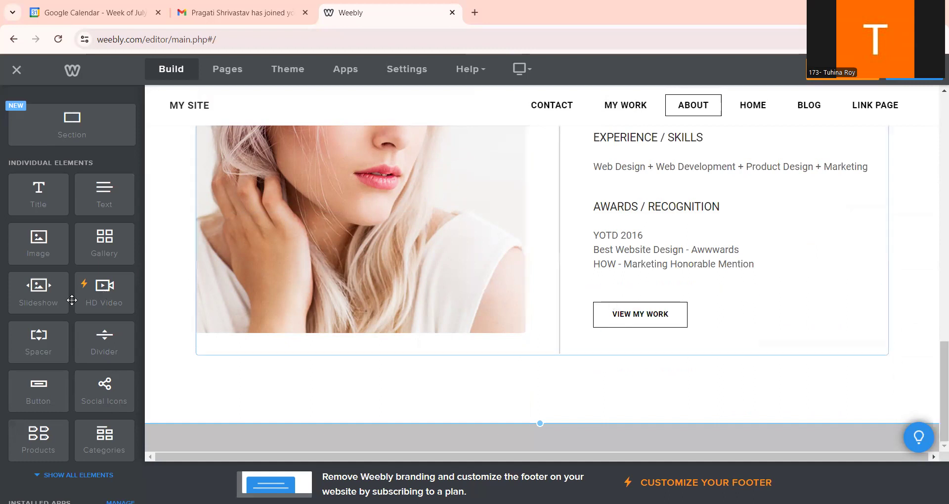
pyautogui.moveTo(56, 298); pyautogui.dragTo(382, 380)
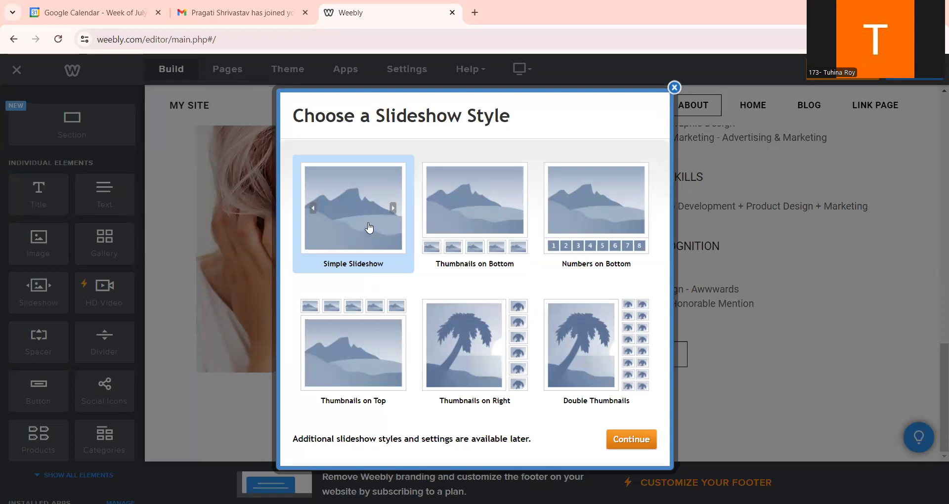
pyautogui.click(455, 242)
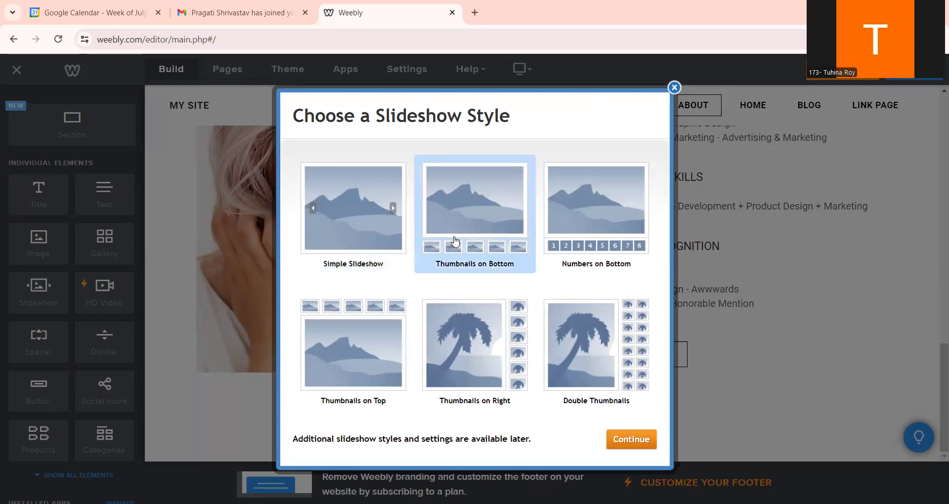
pyautogui.click(585, 234)
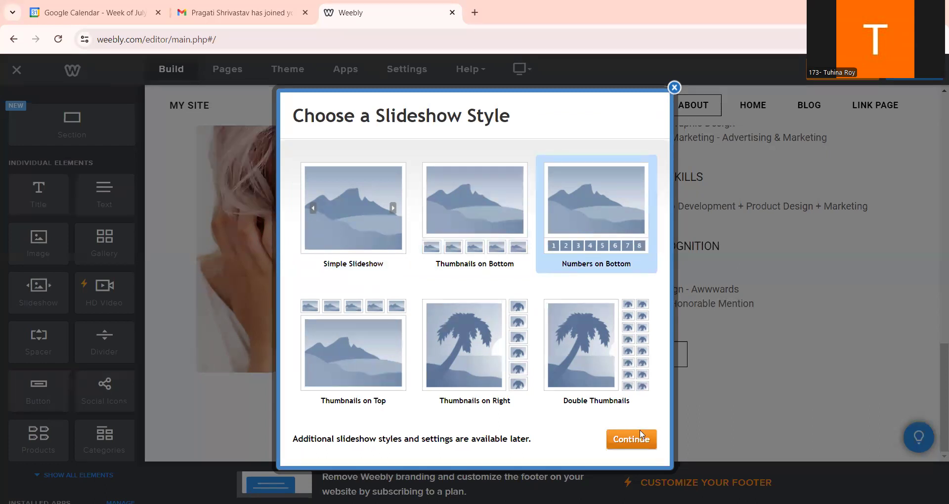
pyautogui.click(674, 88)
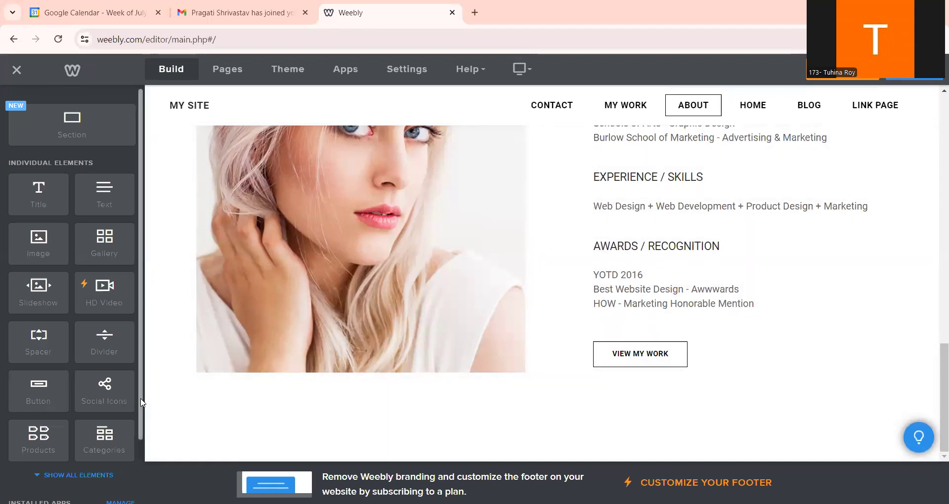
# Show all available elements and place a social icons element below the portrait photo at the end of the About page
pyautogui.scroll(-1, 103, 428)
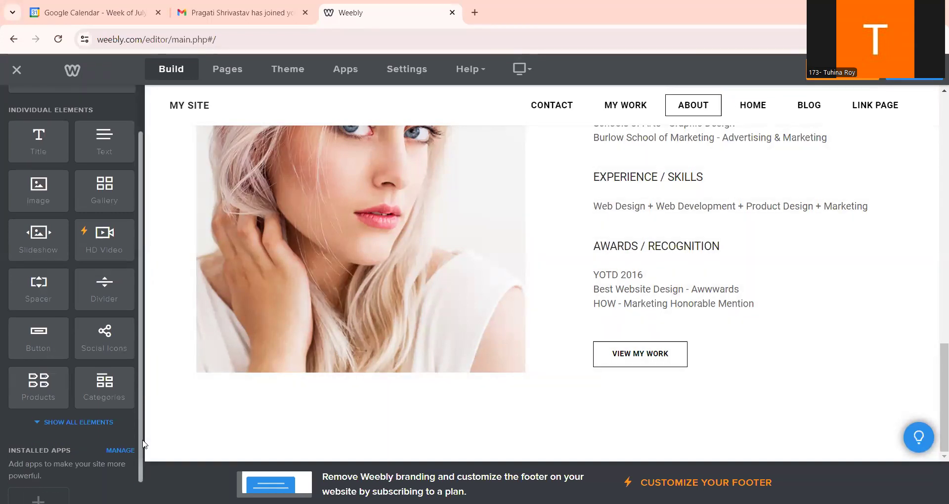
pyautogui.click(102, 424)
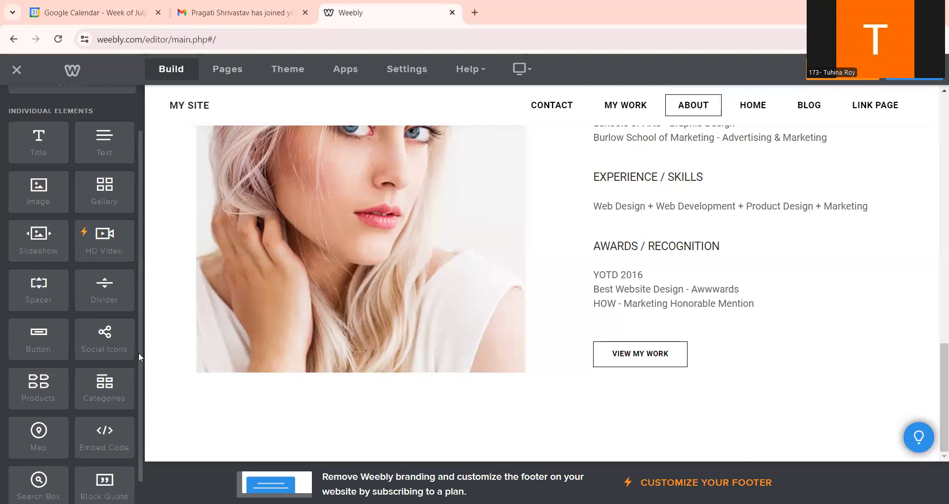
pyautogui.moveTo(116, 339); pyautogui.dragTo(283, 421)
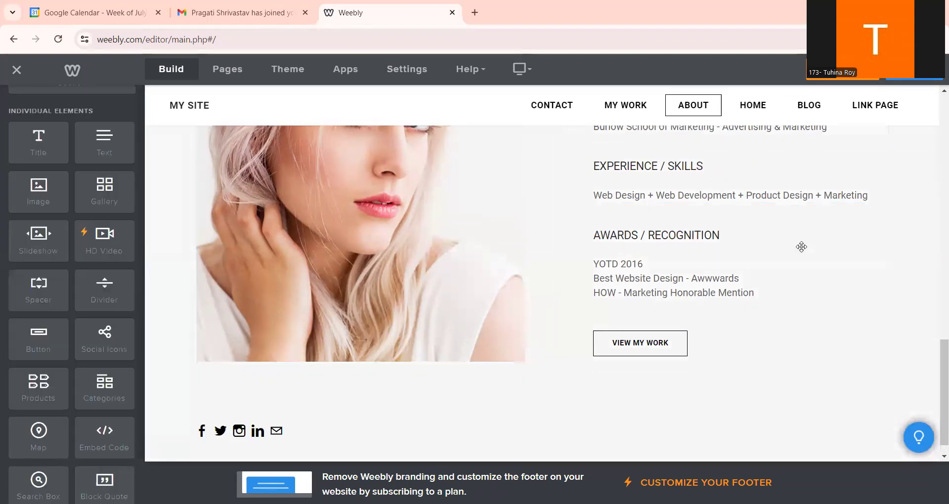
# Open the Facebook entry in the social icons' settings, hide its icon and show it again
pyautogui.click(203, 432)
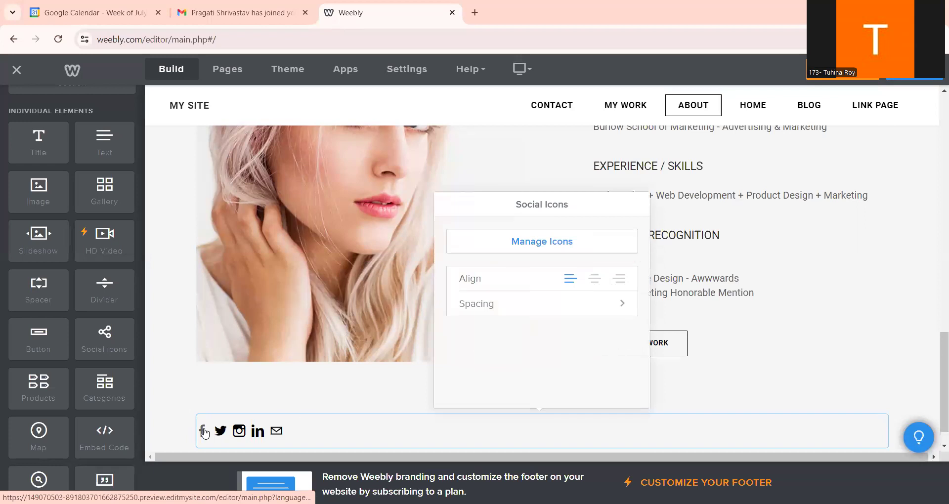
pyautogui.click(539, 241)
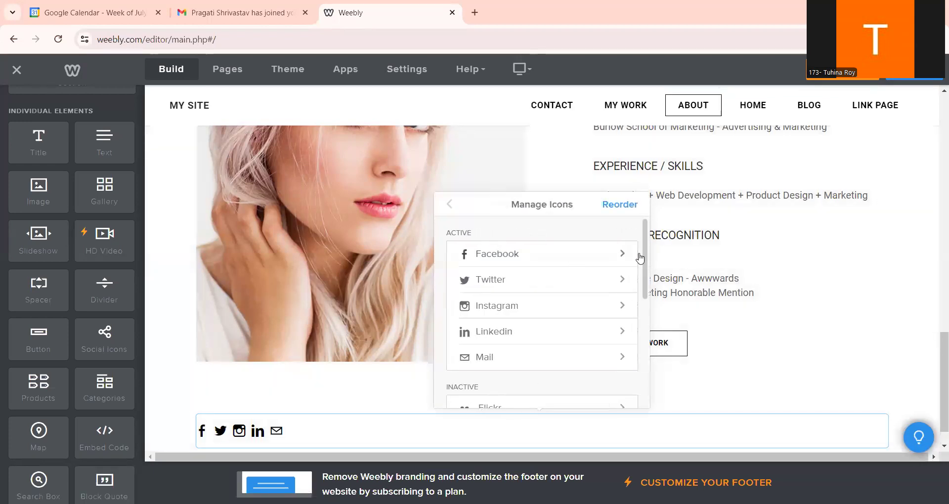
pyautogui.moveTo(644, 261); pyautogui.dragTo(630, 237)
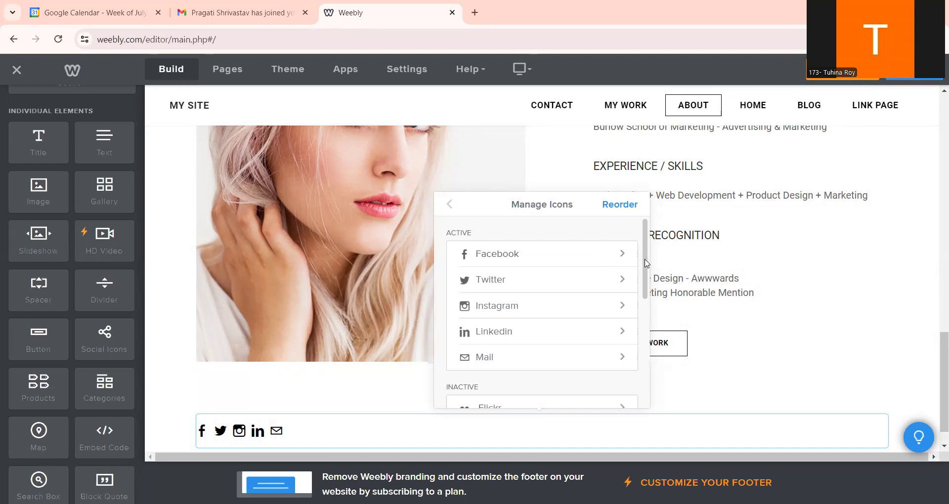
pyautogui.moveTo(646, 263); pyautogui.dragTo(622, 250)
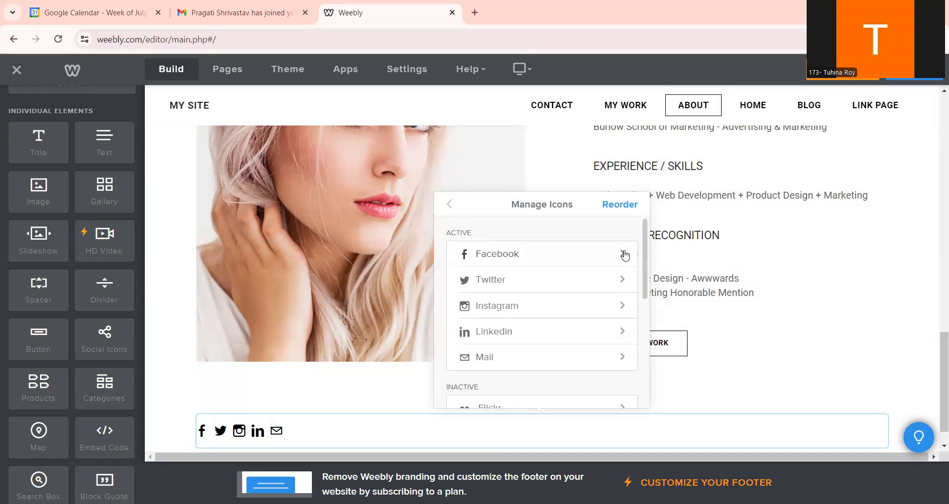
pyautogui.click(594, 254)
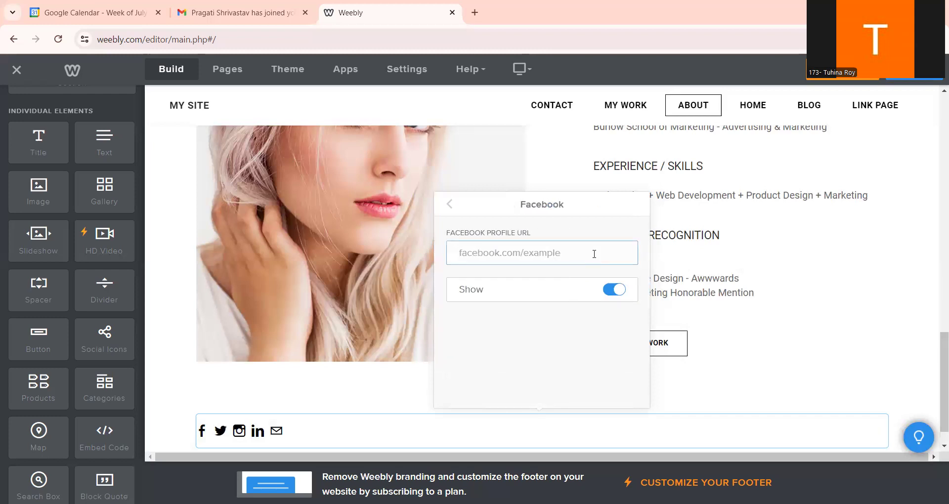
pyautogui.click(609, 291)
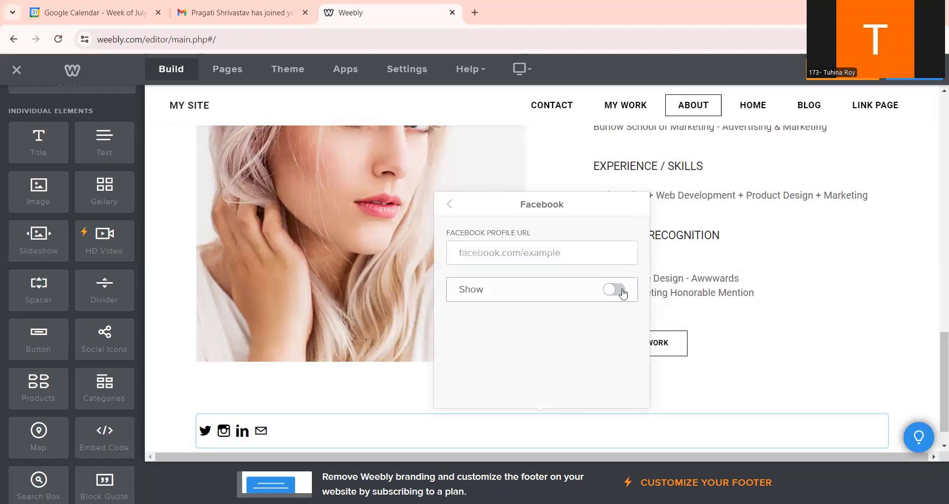
pyautogui.click(623, 294)
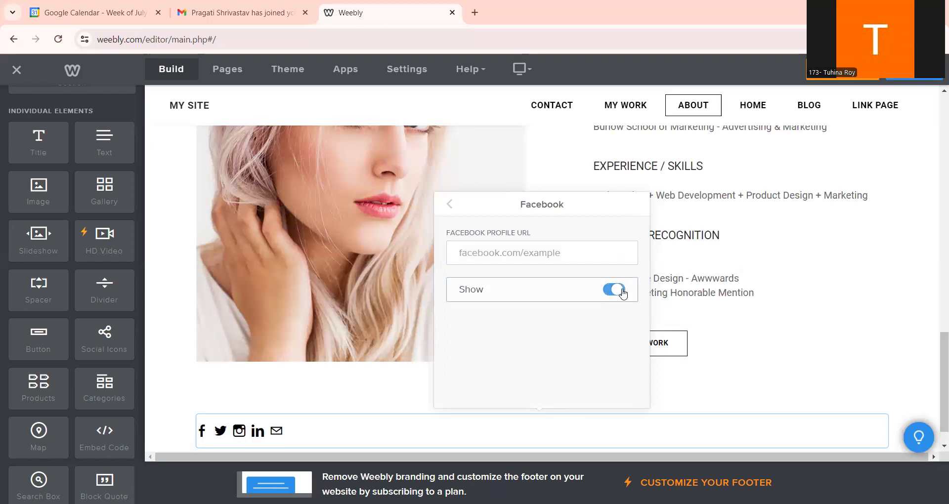
# Reorder the social icons so Facebook comes after Twitter and Instagram, and return to the main social icons settings
pyautogui.click(448, 206)
pyautogui.click(618, 208)
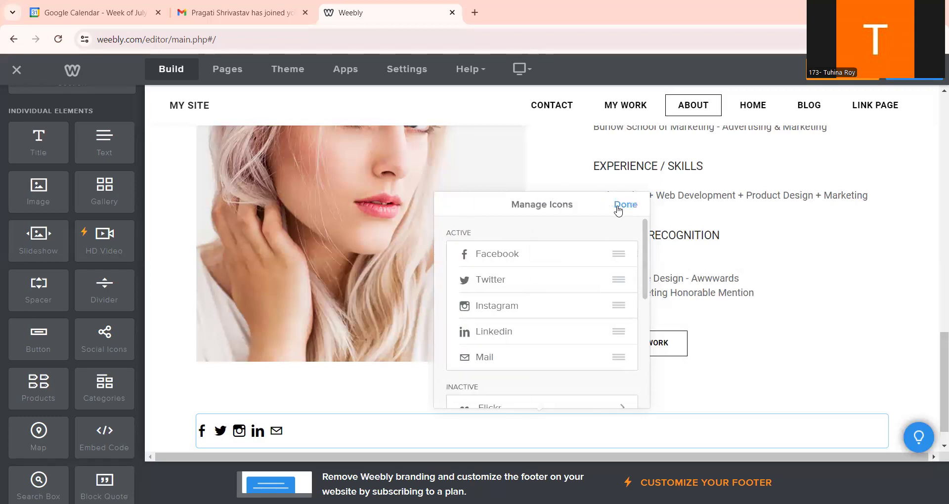
pyautogui.moveTo(618, 257); pyautogui.dragTo(618, 308)
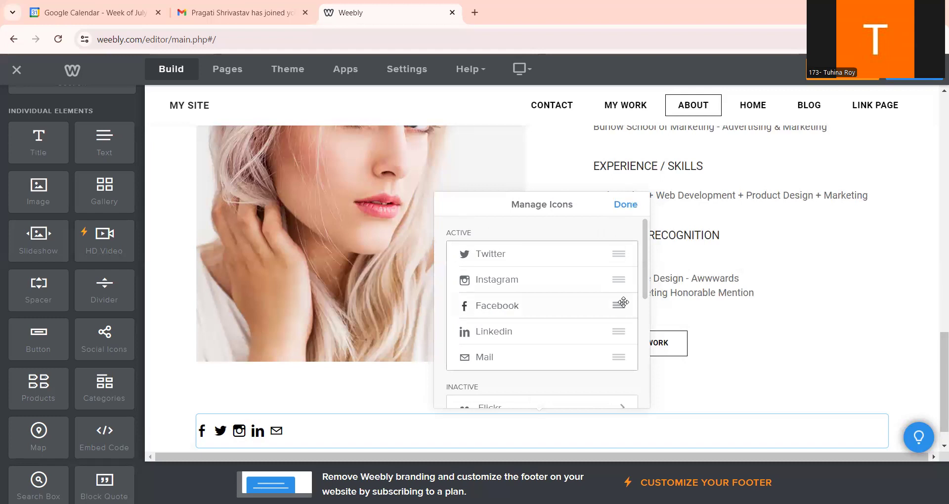
pyautogui.click(623, 204)
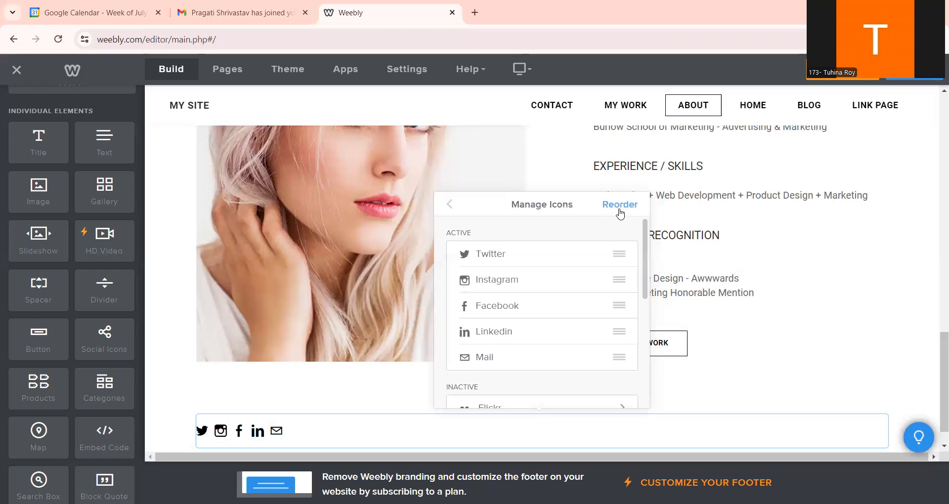
pyautogui.click(447, 208)
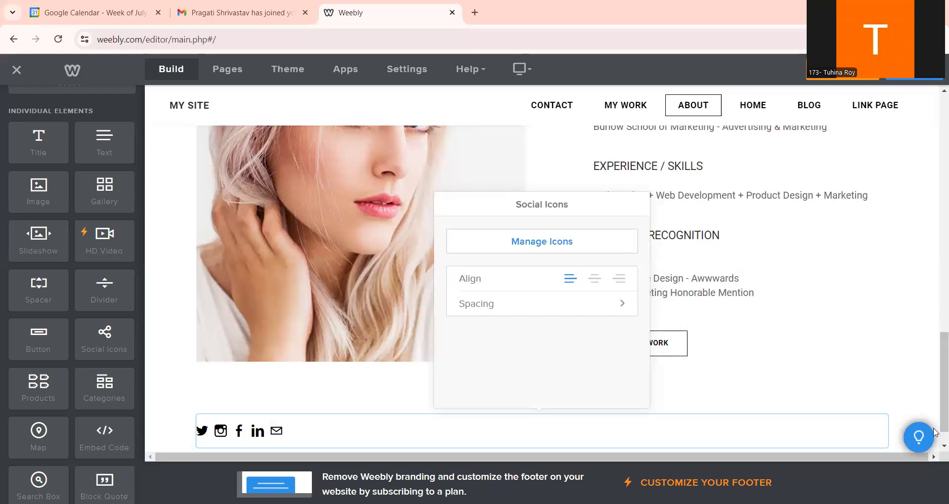
# Place a map element between the portrait section and the social icons on the About page
pyautogui.scroll(-1, 935, 432)
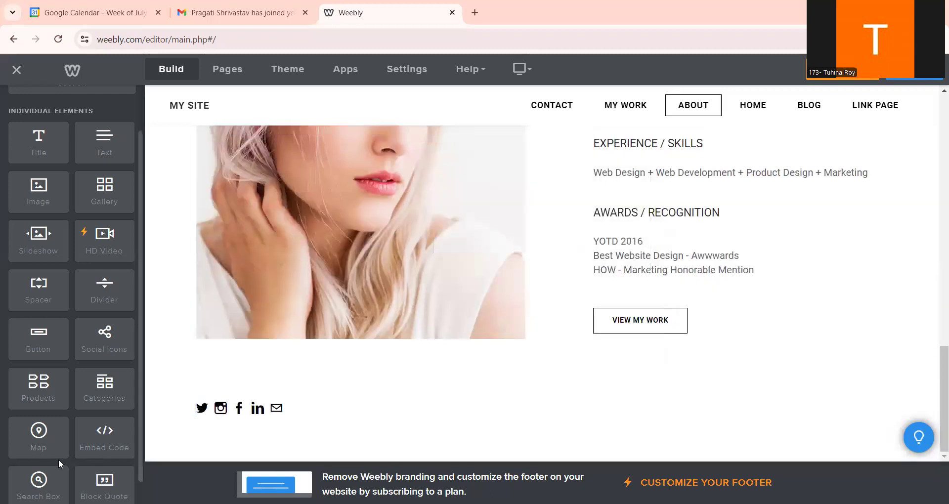
pyautogui.moveTo(55, 447); pyautogui.dragTo(409, 404)
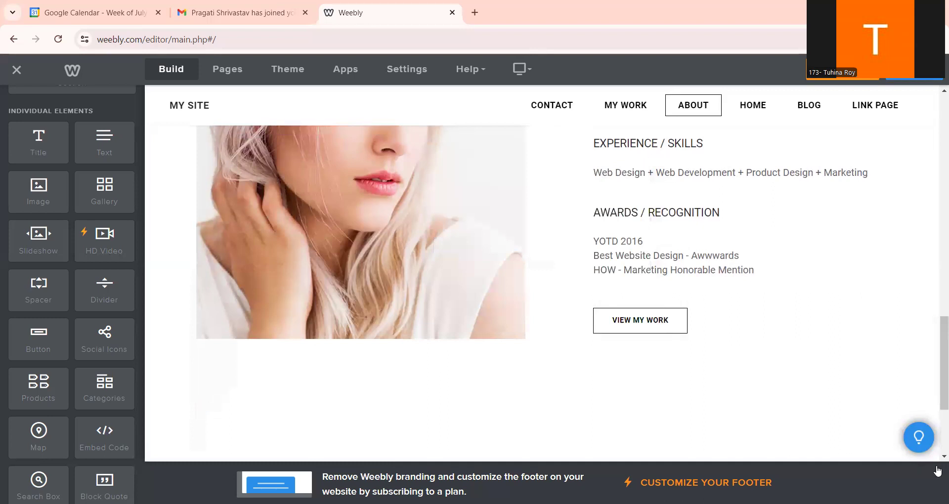
pyautogui.scroll(-4, 248, 452)
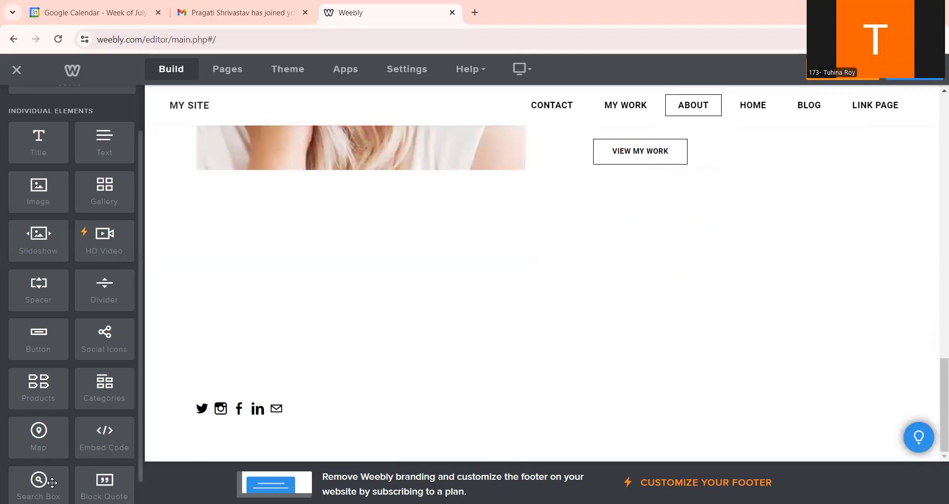
# Place a search box to the left of the map above the social icons and open its settings
pyautogui.moveTo(38, 484); pyautogui.dragTo(339, 260)
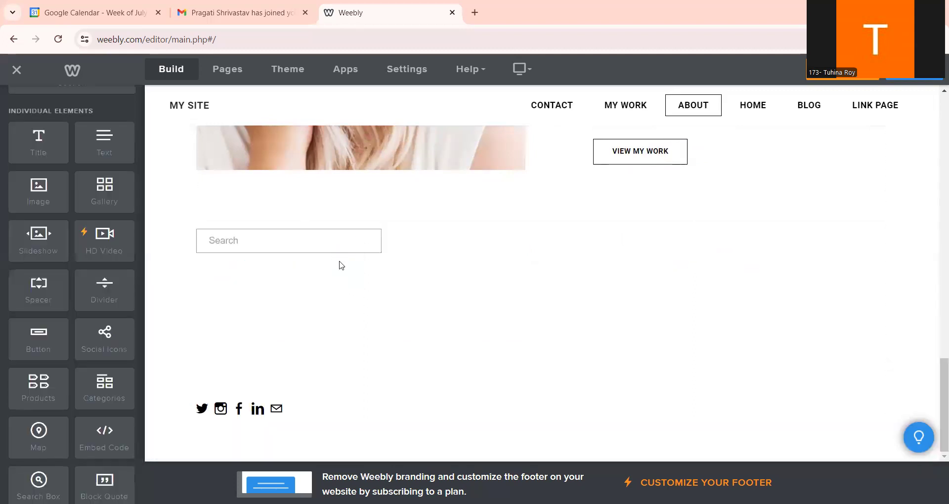
pyautogui.click(302, 242)
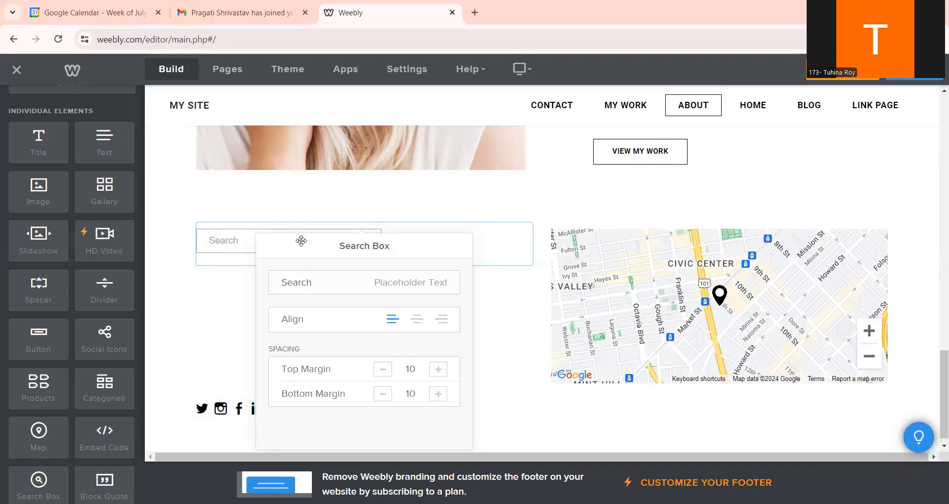
pyautogui.click(247, 245)
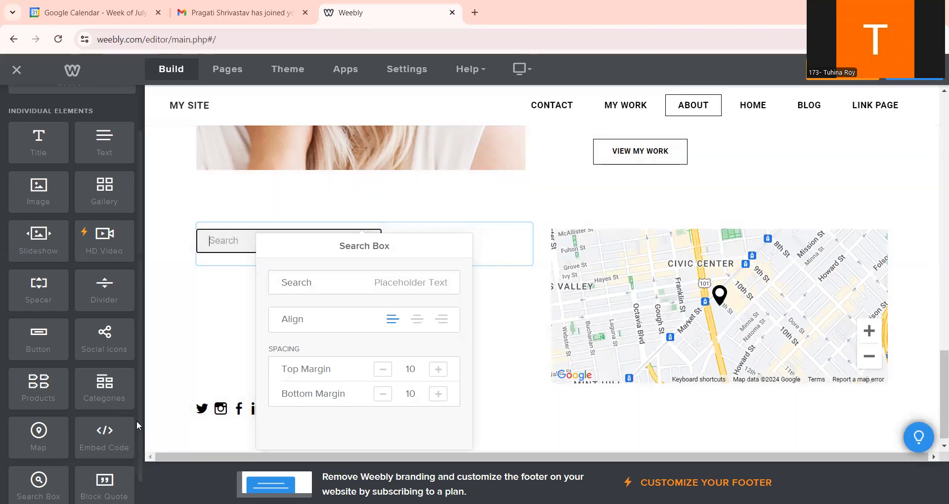
# Place an embed code element to the left of the search box, and open and close its custom HTML settings
pyautogui.moveTo(140, 426); pyautogui.dragTo(144, 503)
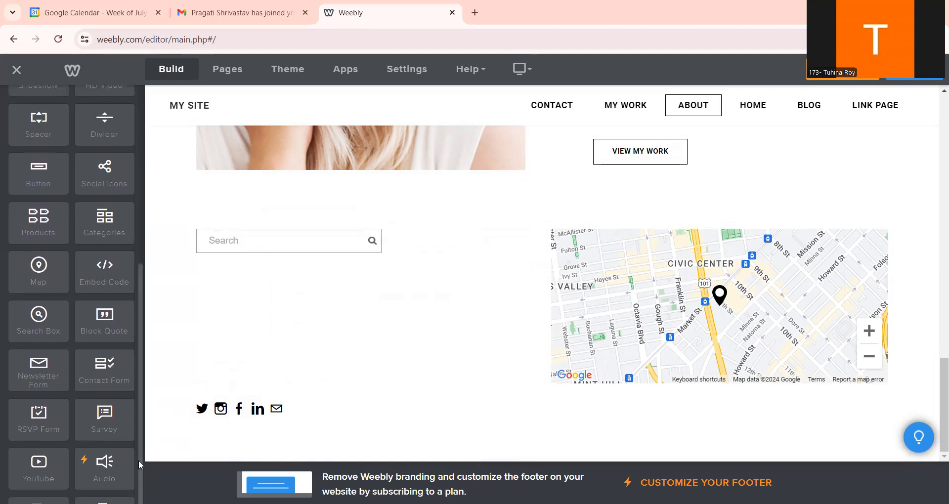
pyautogui.moveTo(140, 462); pyautogui.dragTo(142, 503)
pyautogui.moveTo(116, 208); pyautogui.dragTo(301, 314)
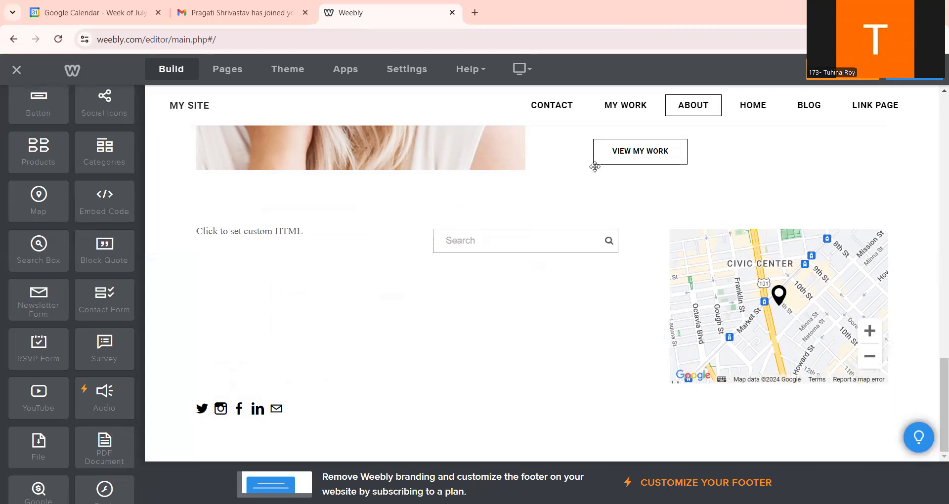
pyautogui.click(754, 106)
pyautogui.click(693, 104)
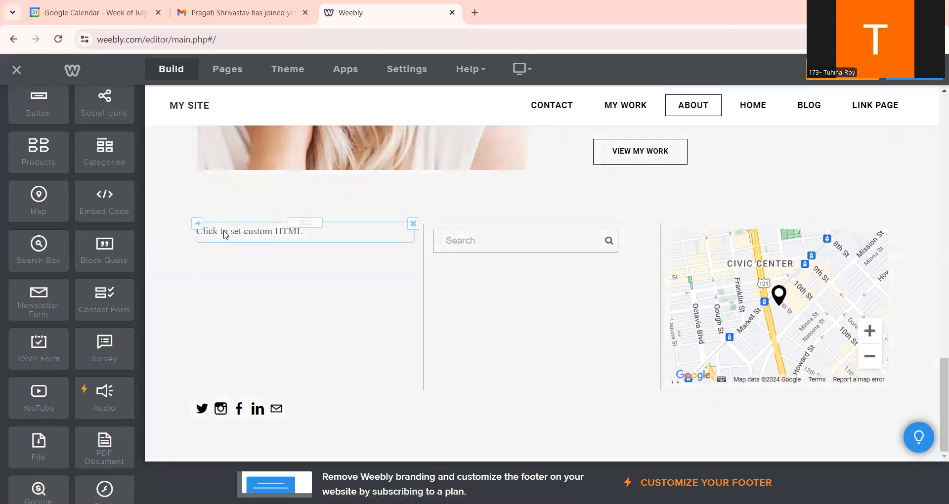
pyautogui.click(224, 231)
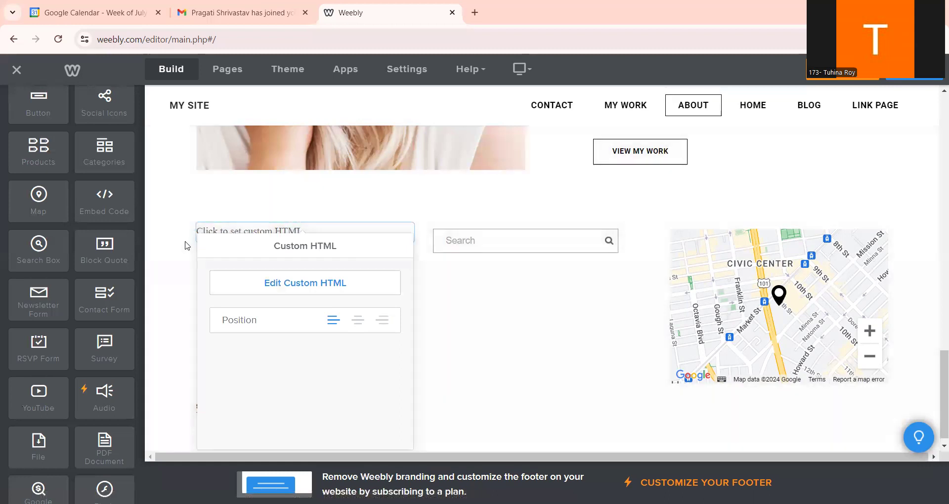
pyautogui.click(186, 246)
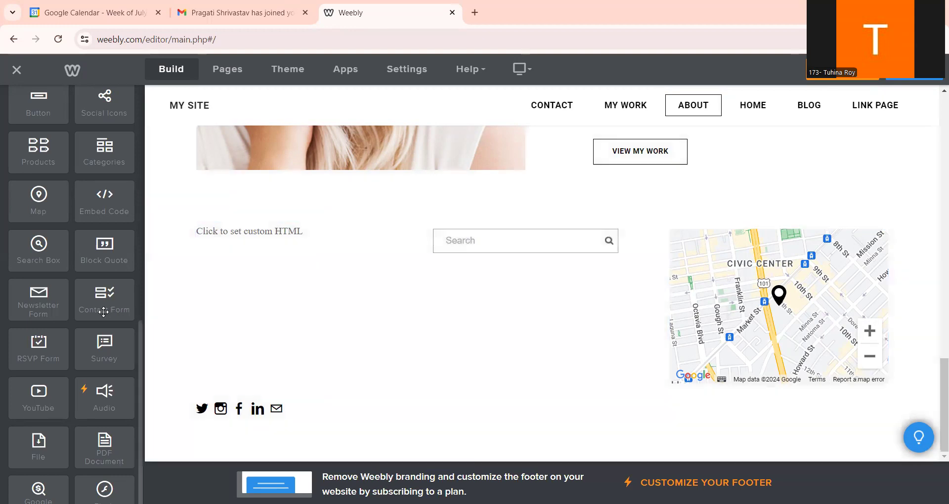
# Place a contact form to the left of the embed code element and look over its fields down to the Submit button
pyautogui.moveTo(104, 312); pyautogui.dragTo(211, 303)
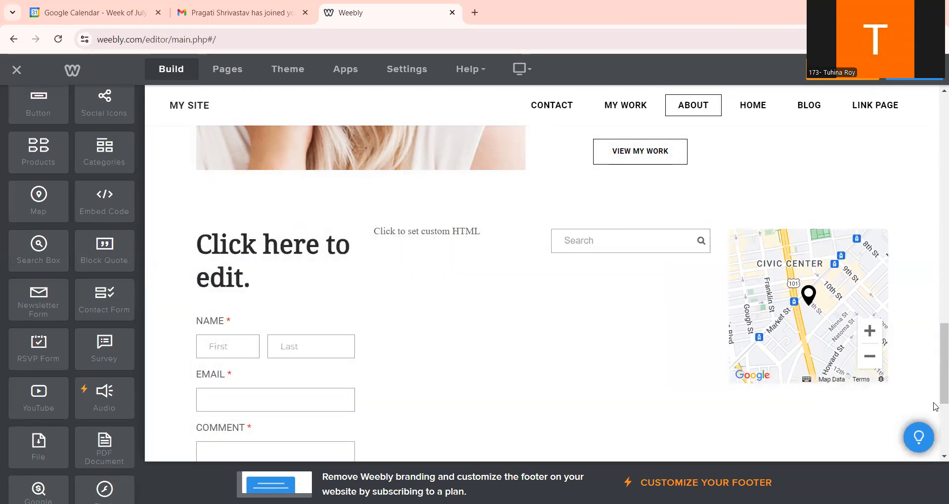
pyautogui.scroll(-5, 934, 405)
pyautogui.scroll(2, 934, 420)
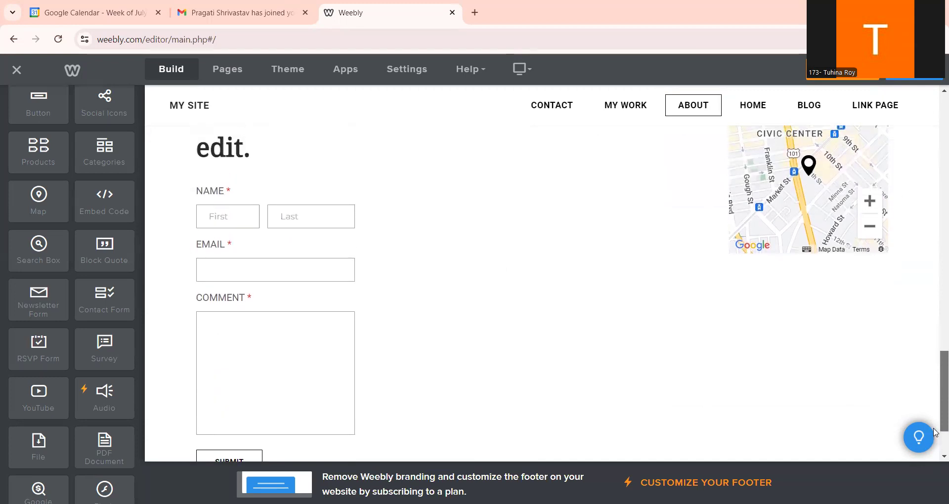
pyautogui.scroll(-2, 934, 434)
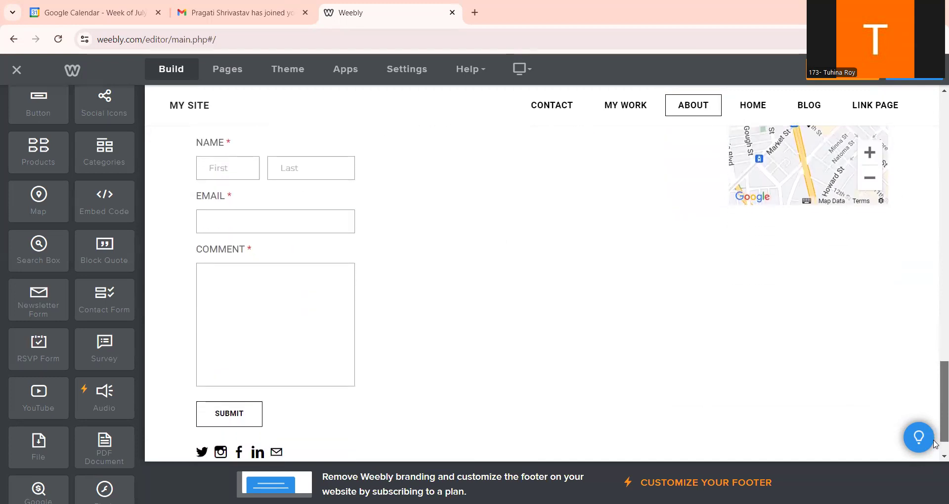
pyautogui.scroll(1, 935, 434)
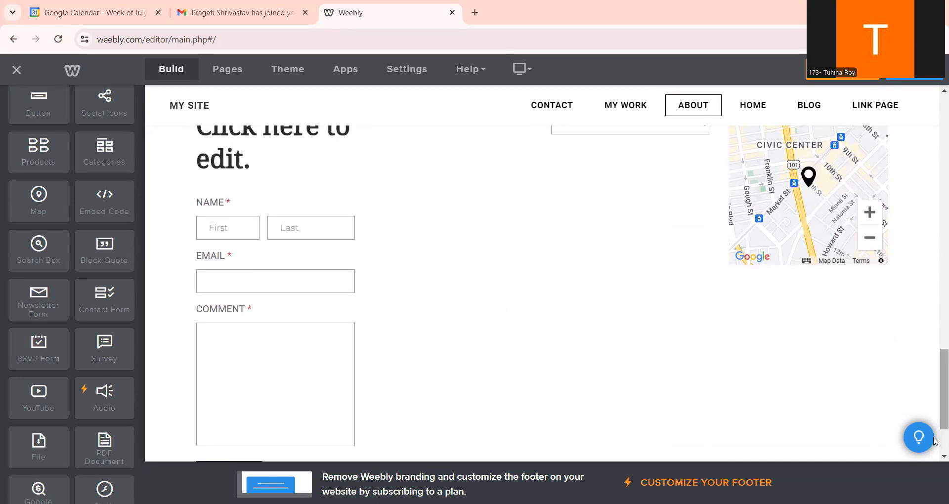
pyautogui.scroll(-1, 935, 431)
pyautogui.scroll(1, 934, 429)
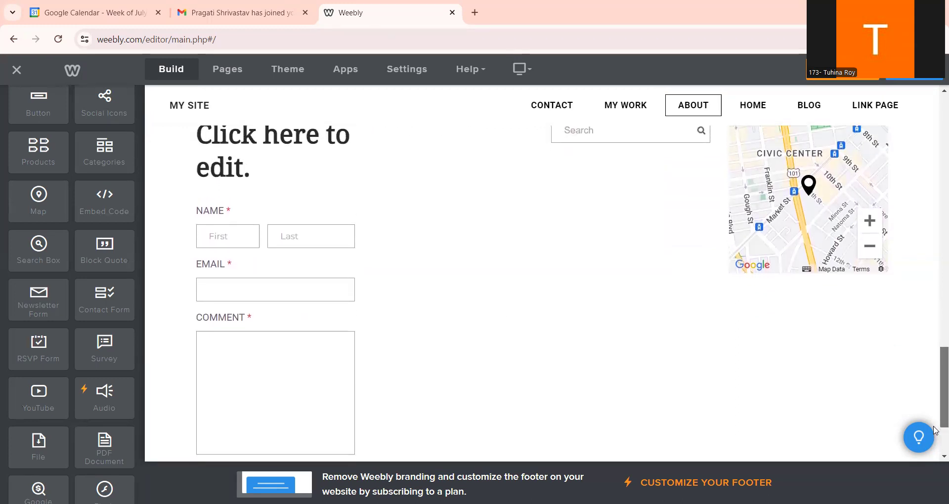
pyautogui.scroll(-1, 934, 441)
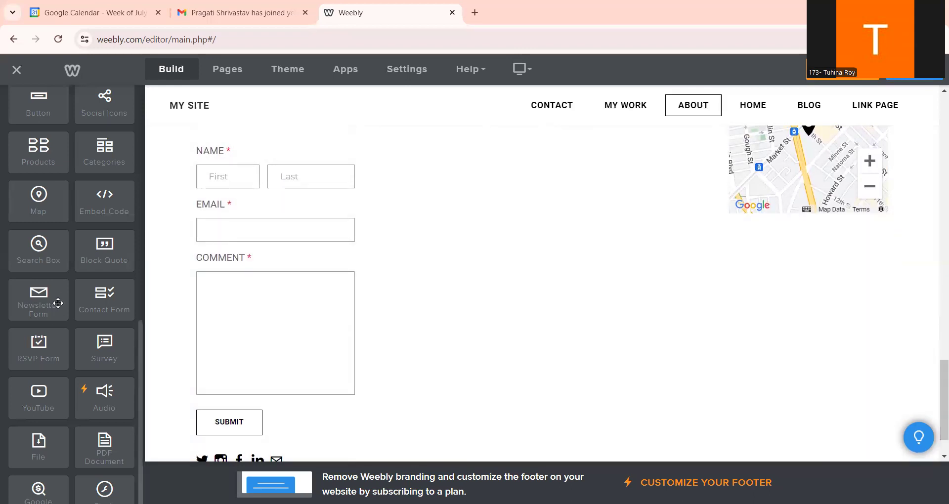
# Look through the remaining available elements and place a file element below the "Group Projects" text
pyautogui.moveTo(58, 303)
pyautogui.mouseDown()
pyautogui.moveTo(91, 304)
pyautogui.moveTo(39, 307)
pyautogui.moveTo(48, 308)
pyautogui.mouseUp()
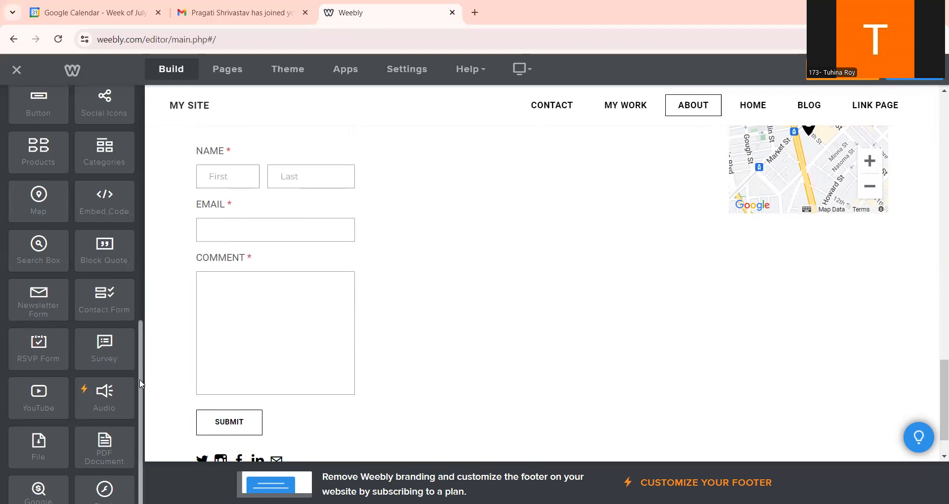
pyautogui.moveTo(139, 381); pyautogui.dragTo(145, 439)
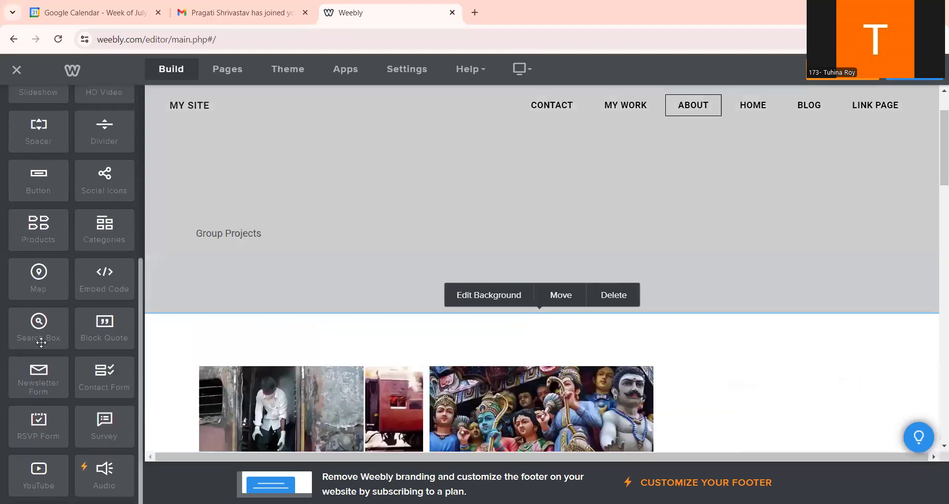
pyautogui.moveTo(141, 294); pyautogui.dragTo(145, 397)
pyautogui.scroll(-3, 73, 453)
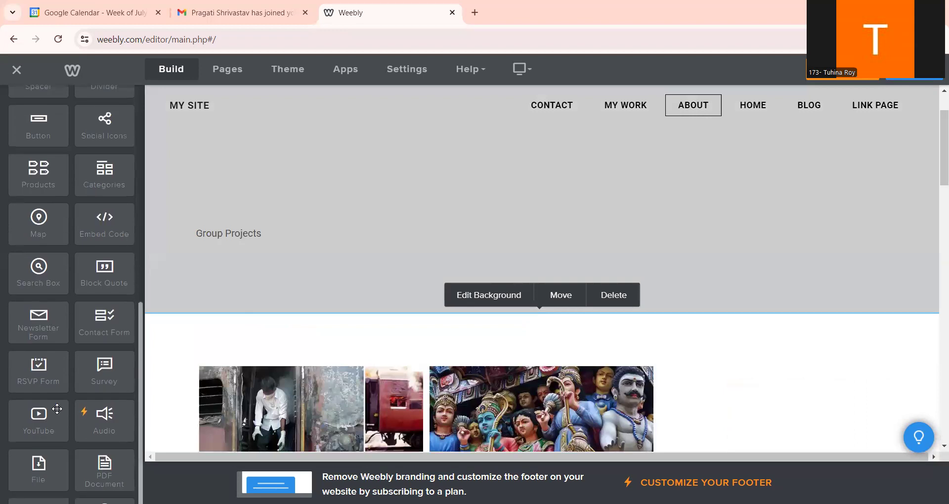
pyautogui.scroll(-1, 114, 475)
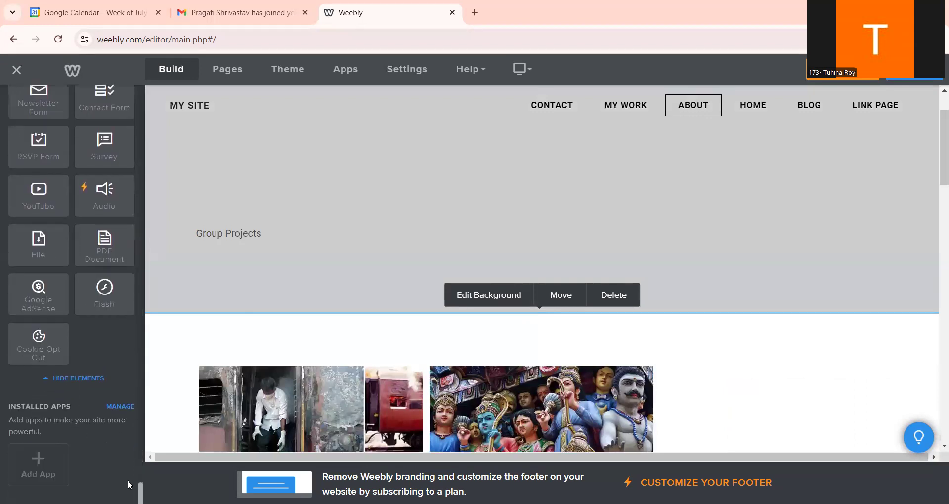
pyautogui.scroll(2, 132, 425)
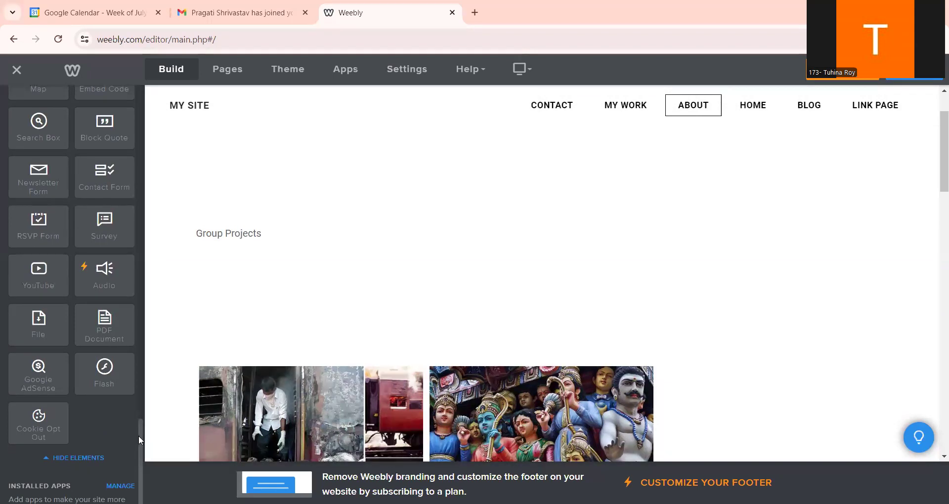
pyautogui.scroll(5, 139, 432)
pyautogui.scroll(-6, 136, 453)
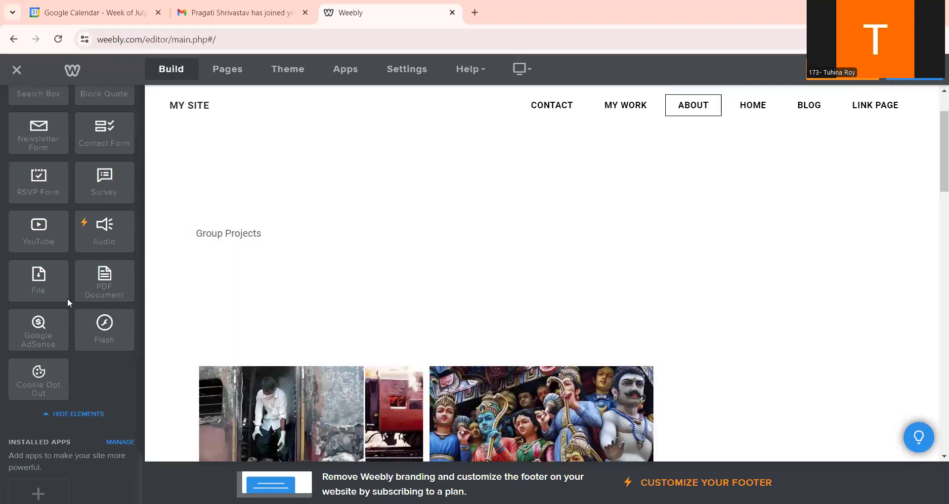
pyautogui.moveTo(67, 296); pyautogui.dragTo(359, 290)
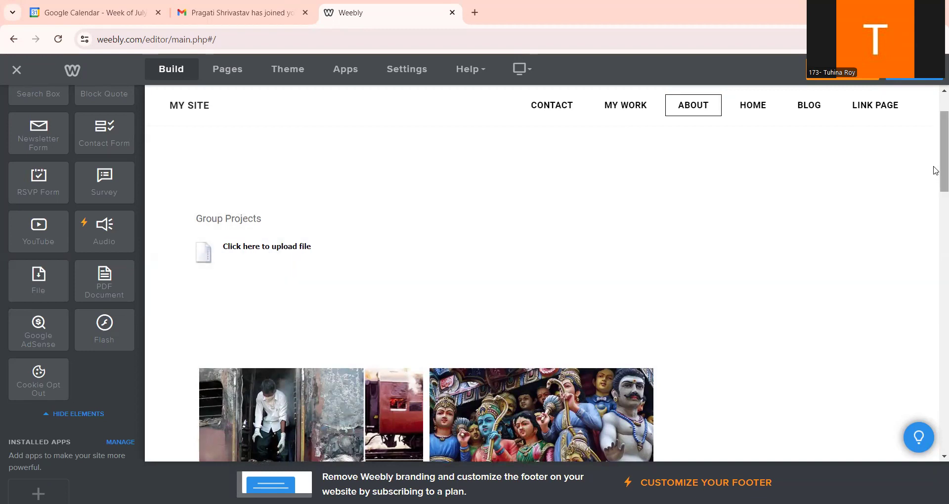
# Place a button element above the "Group Projects" text on the About page
pyautogui.scroll(3, 935, 171)
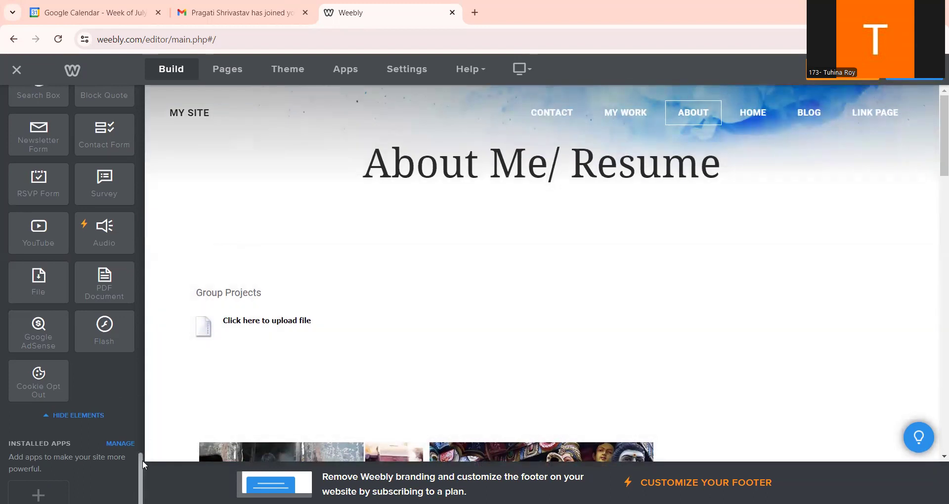
pyautogui.scroll(3, 143, 461)
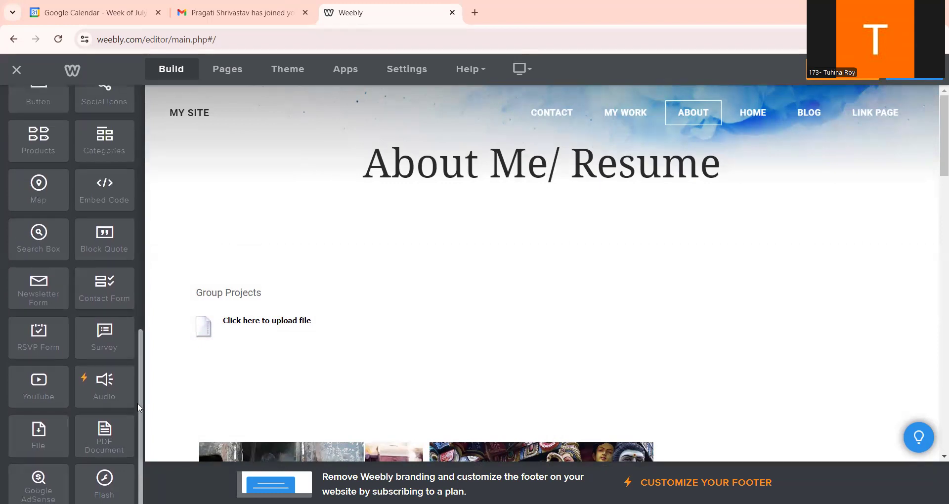
pyautogui.scroll(3, 138, 402)
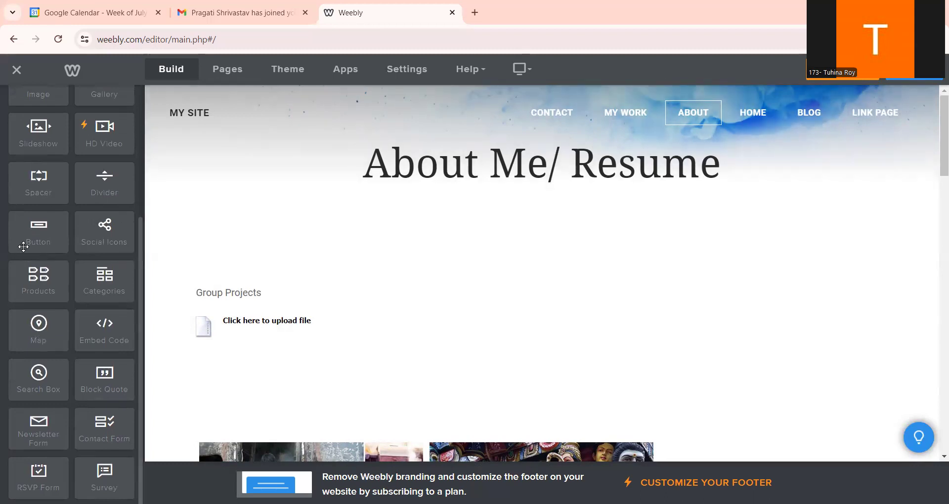
pyautogui.moveTo(23, 247); pyautogui.dragTo(229, 237)
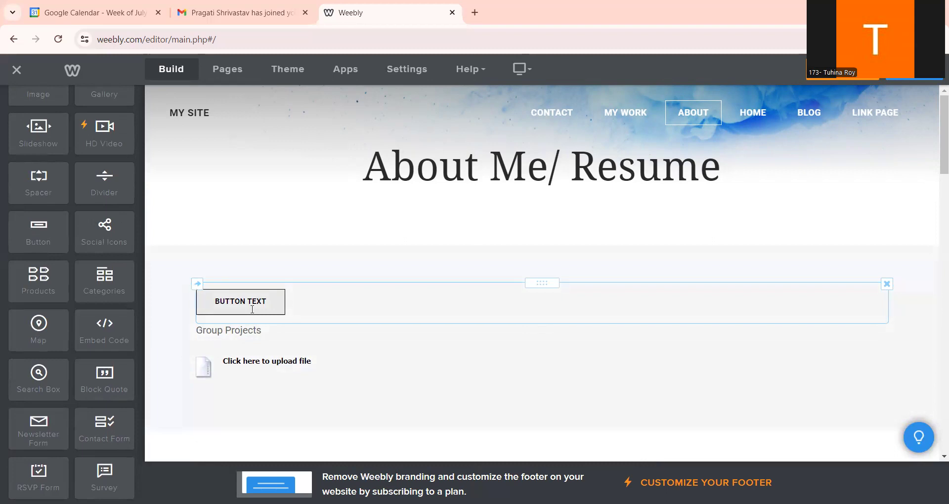
# Open the new button's settings, view its link type options and return to the main button settings
pyautogui.click(250, 301)
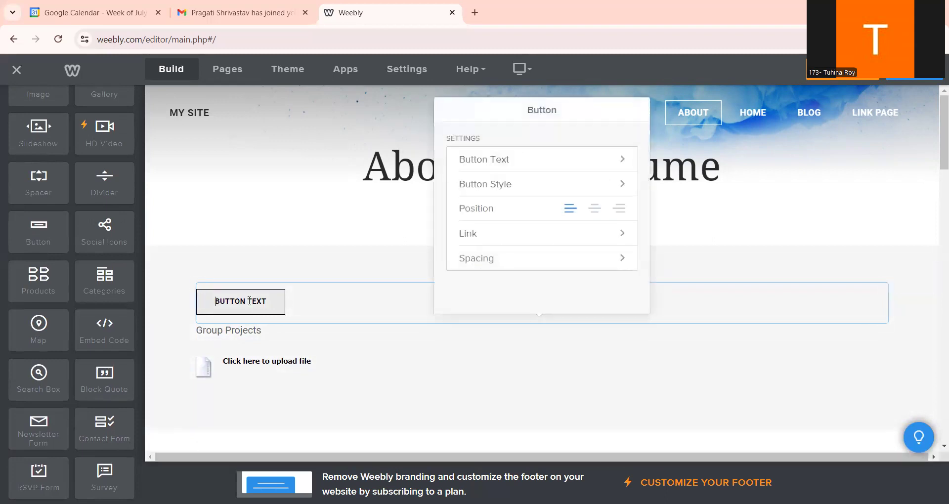
pyautogui.click(516, 228)
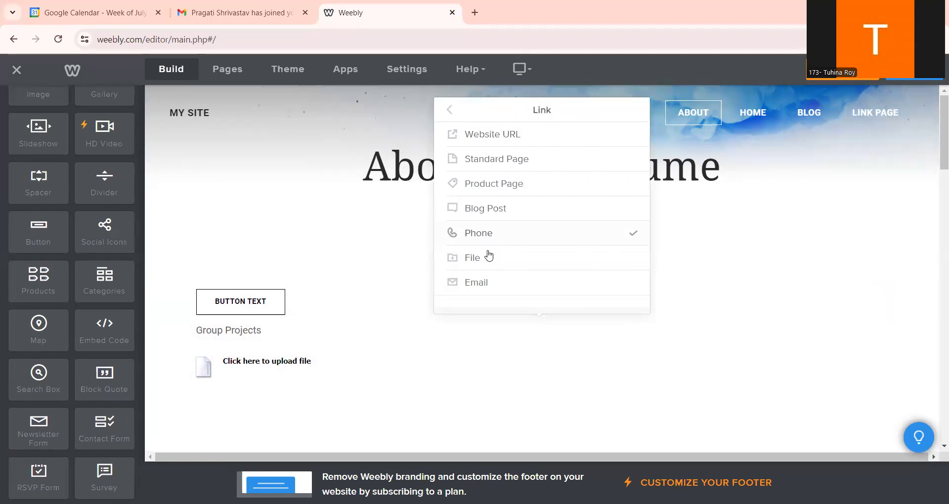
pyautogui.click(449, 115)
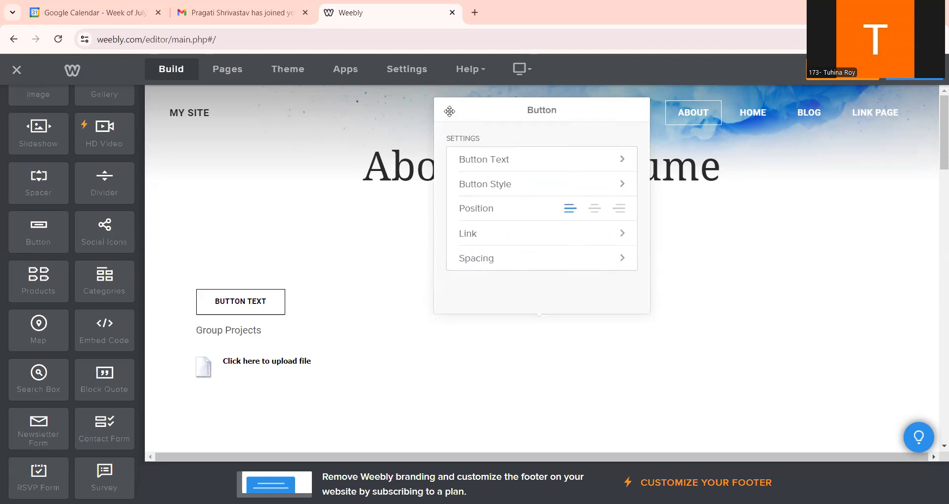
# Close the button settings, place a divider above the button element and add a spacer to the left of the divider
pyautogui.click(194, 188)
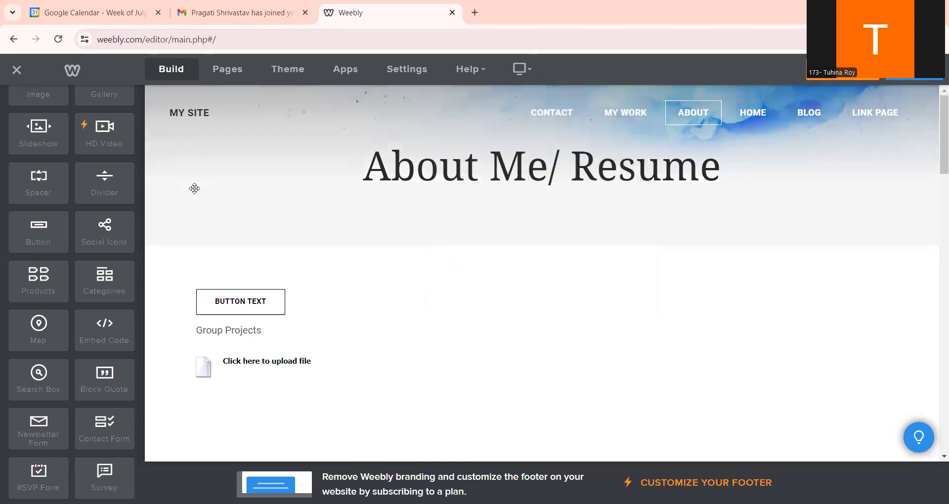
pyautogui.moveTo(131, 194); pyautogui.dragTo(390, 270)
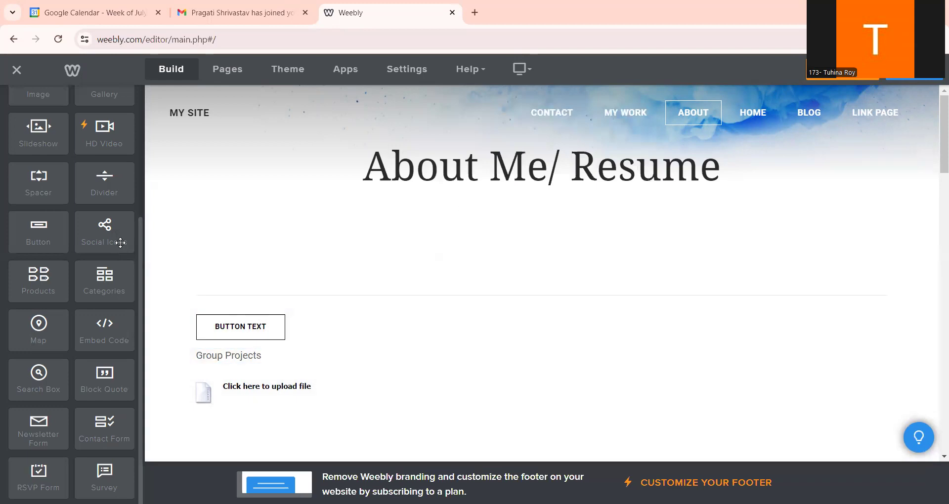
pyautogui.moveTo(36, 187); pyautogui.dragTo(244, 303)
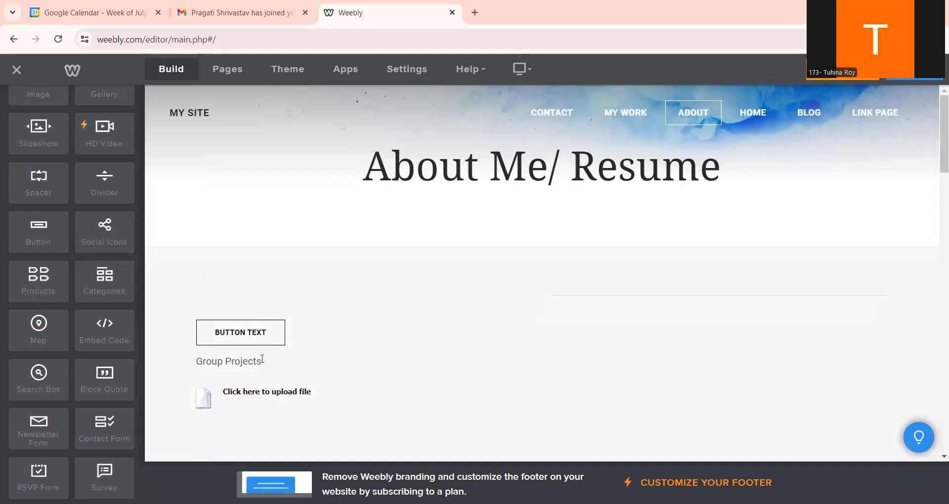
pyautogui.rightClick(151, 220)
pyautogui.click(157, 181)
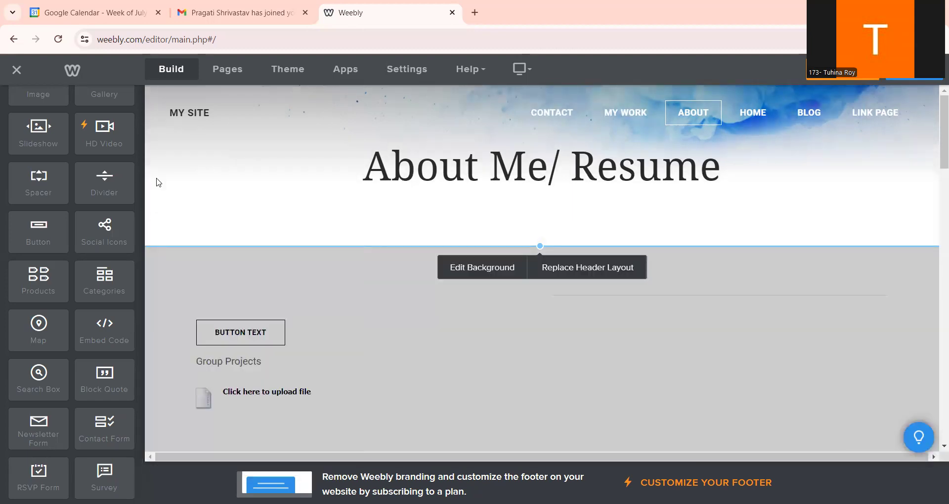
# Switch the site theme to its Dark variant
pyautogui.scroll(4, 140, 247)
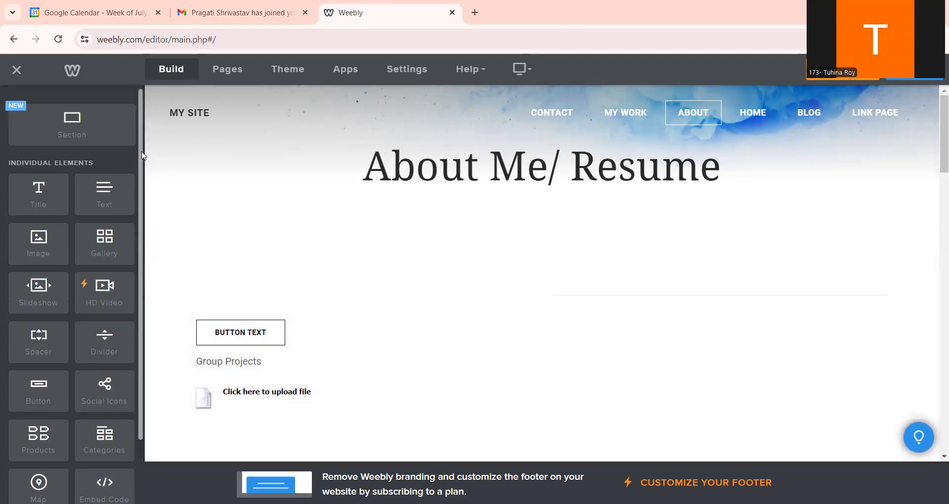
pyautogui.click(248, 71)
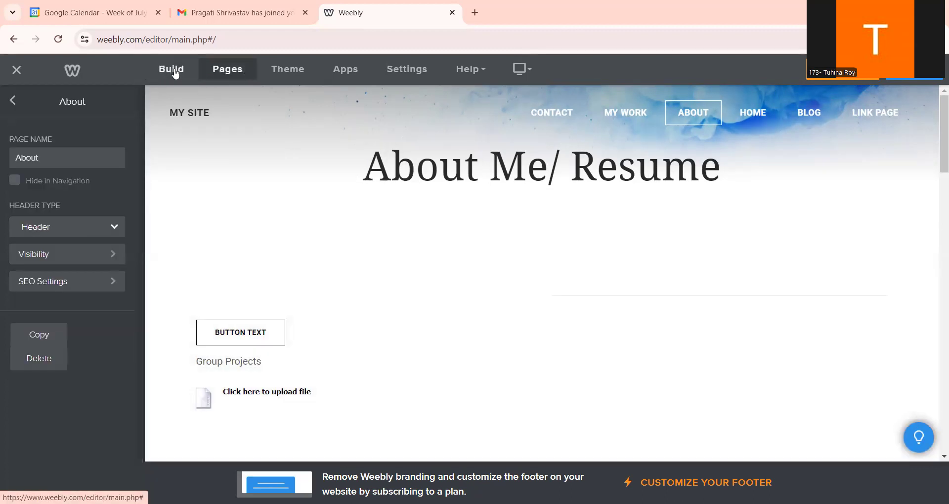
pyautogui.click(173, 70)
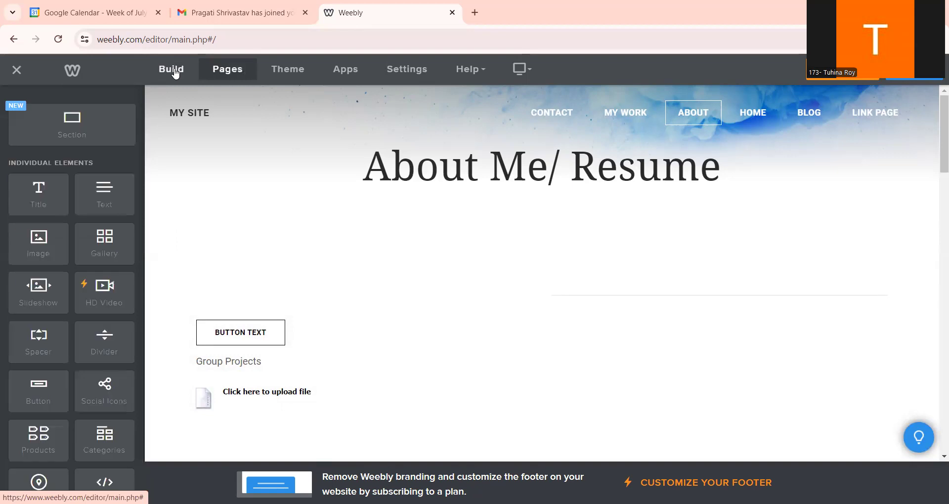
pyautogui.click(294, 70)
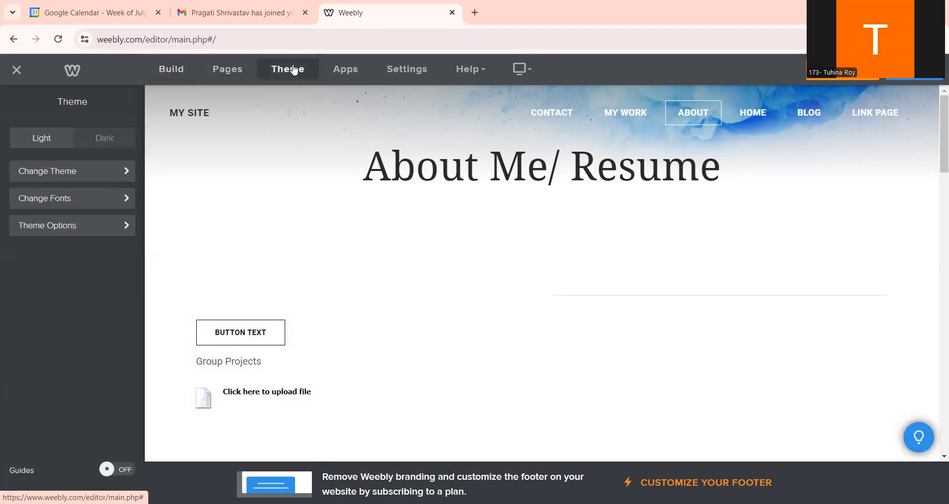
pyautogui.click(102, 141)
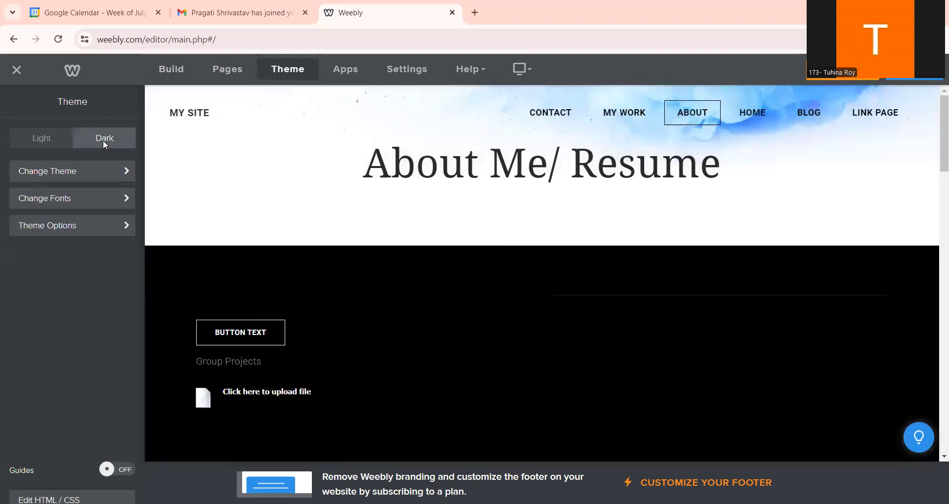
# Browse the theme gallery, view the requirements for importing a custom theme, cancel the import and return to the editor
pyautogui.click(68, 171)
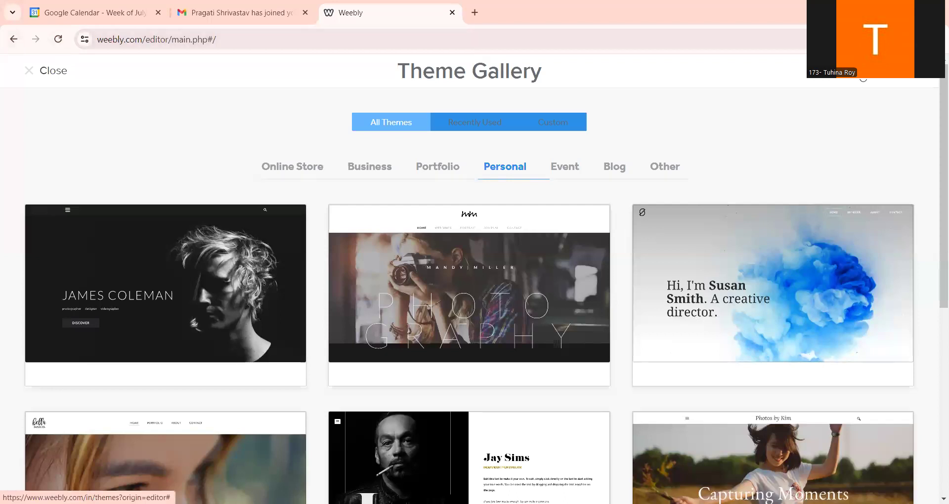
pyautogui.click(862, 75)
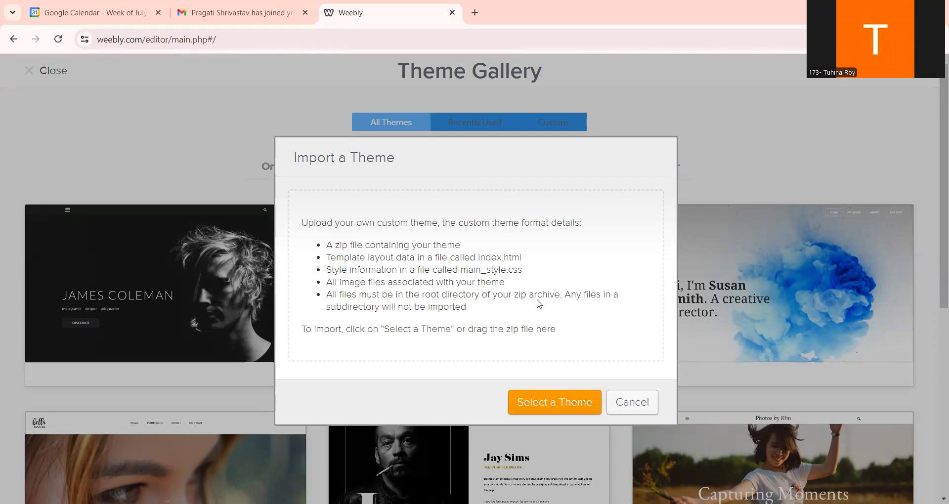
pyautogui.click(613, 407)
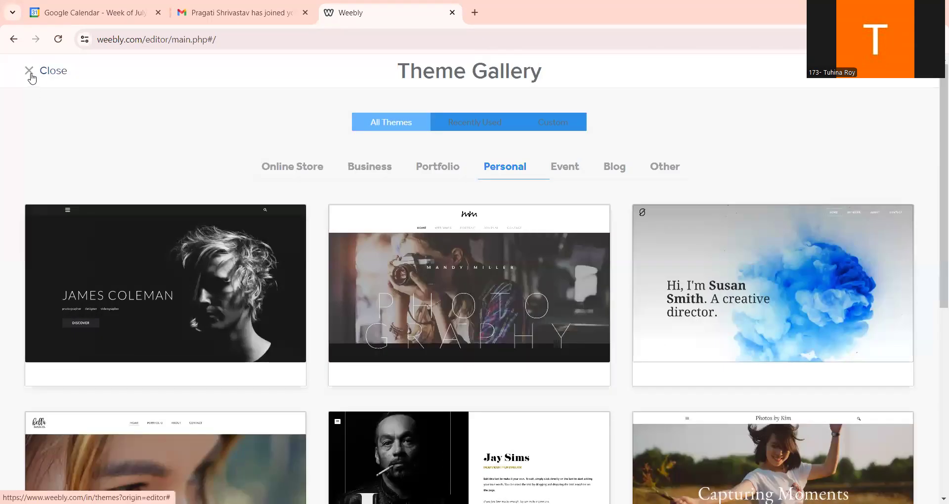
pyautogui.click(31, 72)
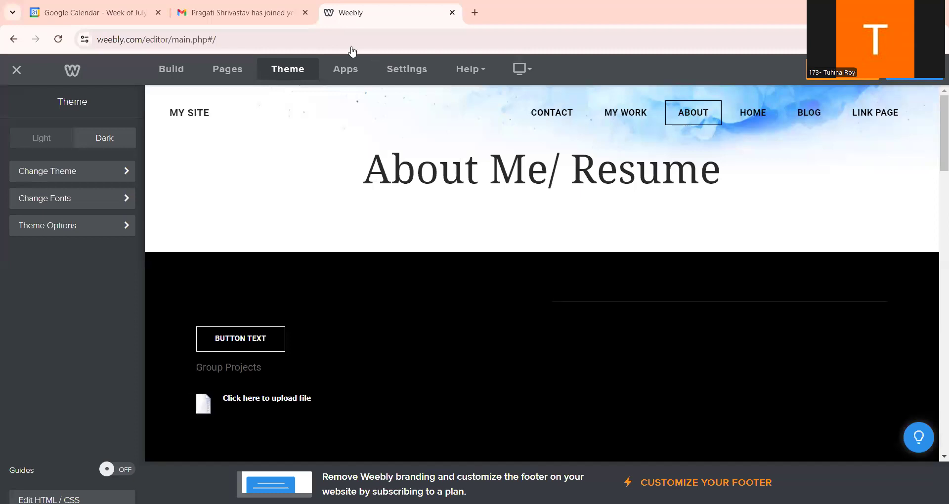
# Preview the About page in the Mobile view down to the contact form and return to the Desktop view
pyautogui.click(169, 66)
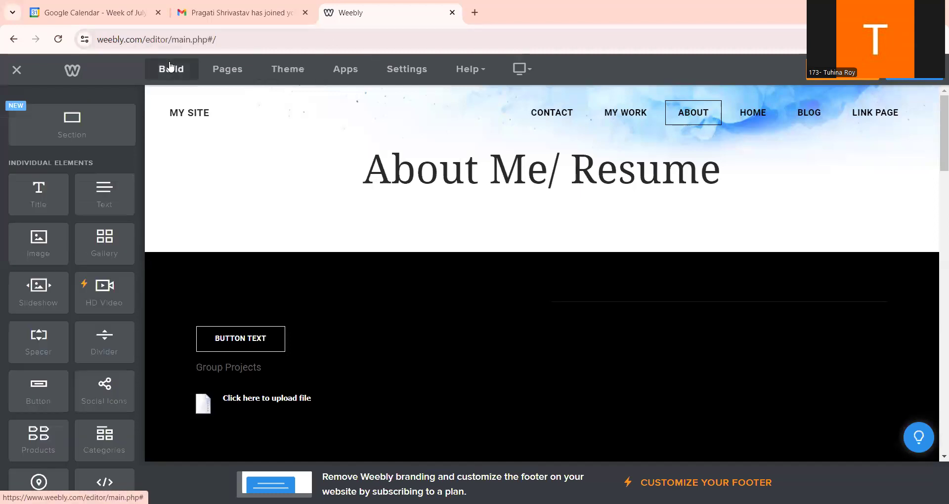
pyautogui.click(519, 69)
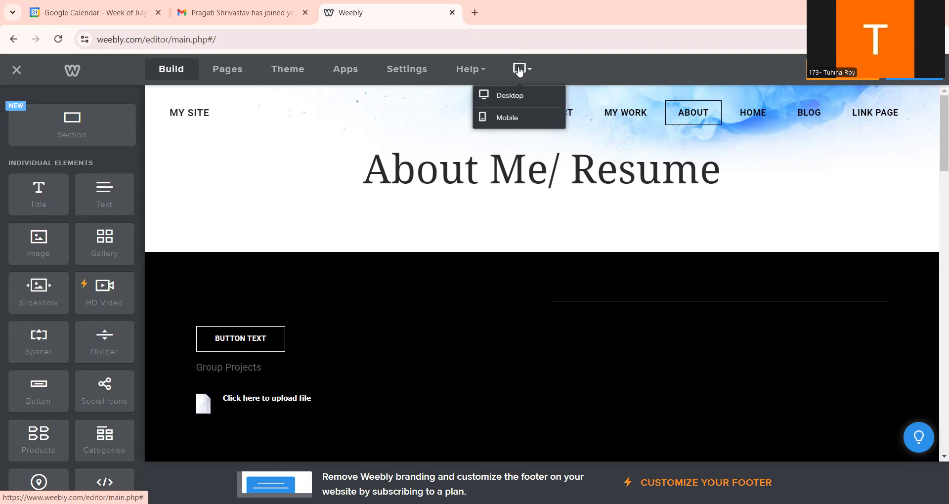
pyautogui.click(514, 117)
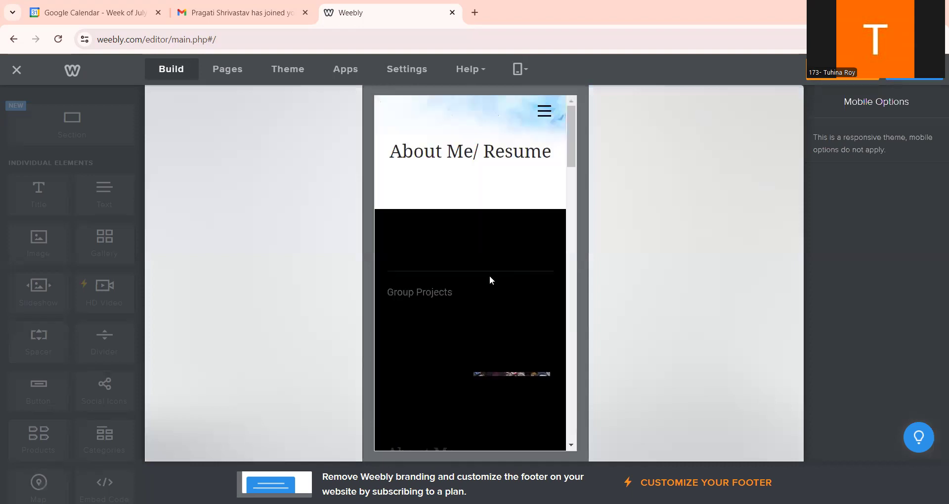
pyautogui.moveTo(568, 152); pyautogui.dragTo(599, 341)
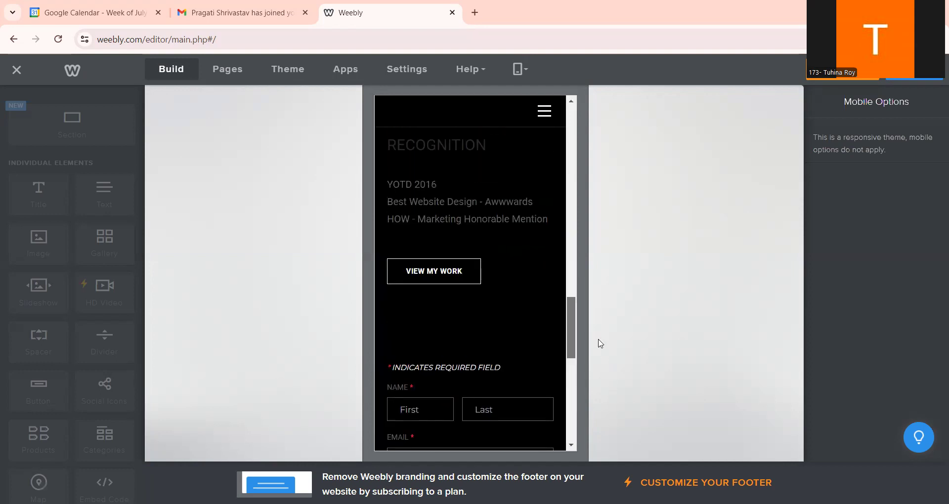
pyautogui.click(523, 72)
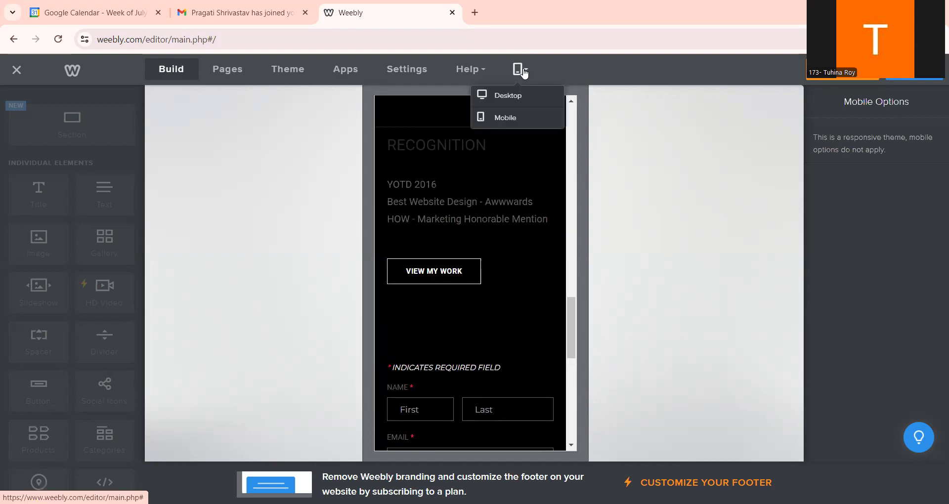
pyautogui.click(514, 96)
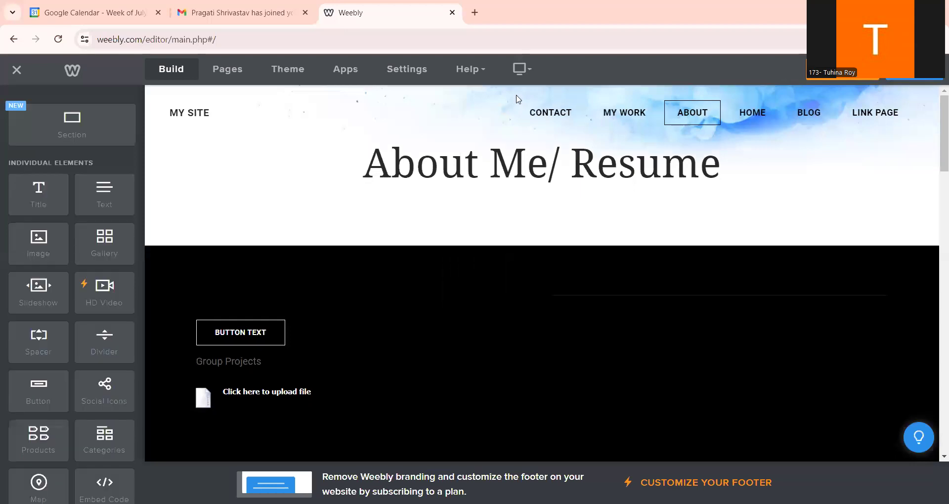
# Look through the site's Blog, My Apps and Members settings
pyautogui.click(409, 73)
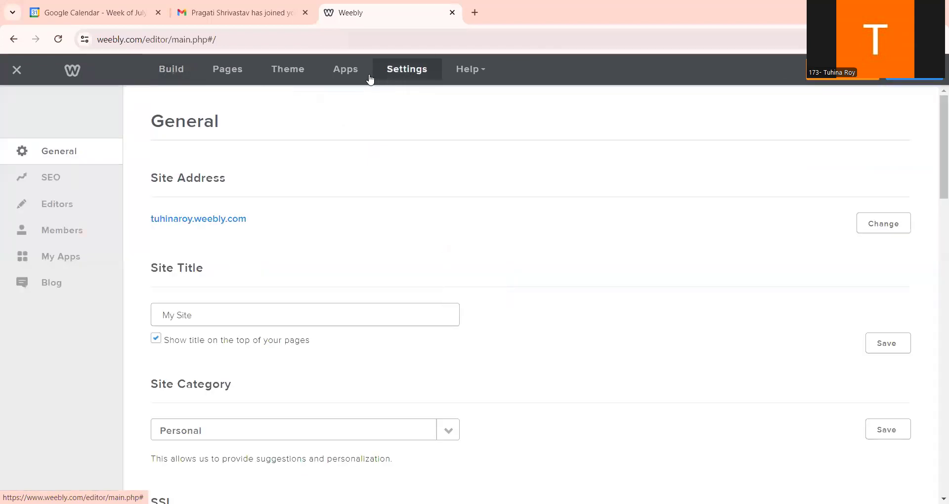
pyautogui.click(30, 290)
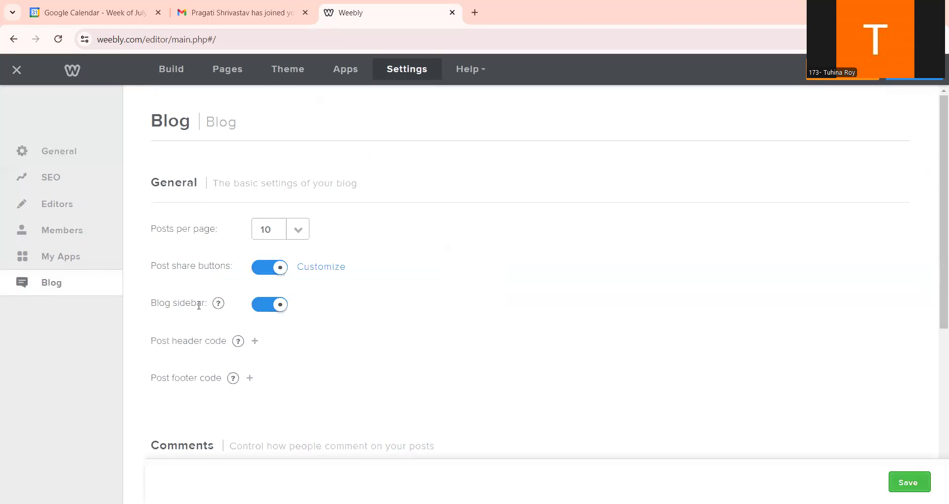
pyautogui.click(69, 262)
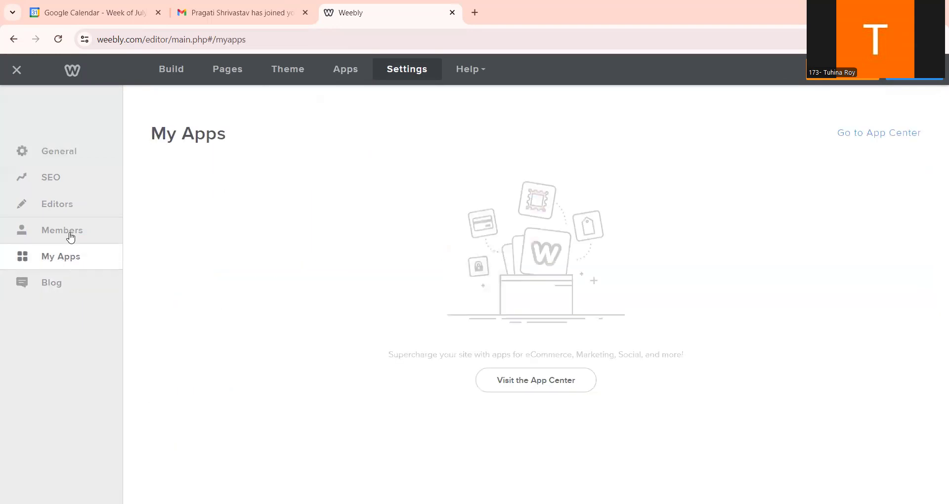
pyautogui.click(70, 238)
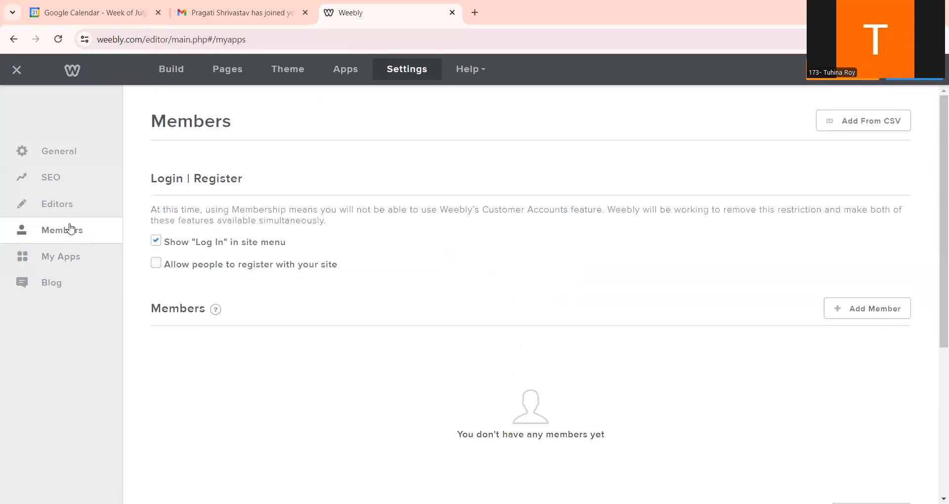
# Choose Portfolio as the site category in the General settings
pyautogui.click(99, 151)
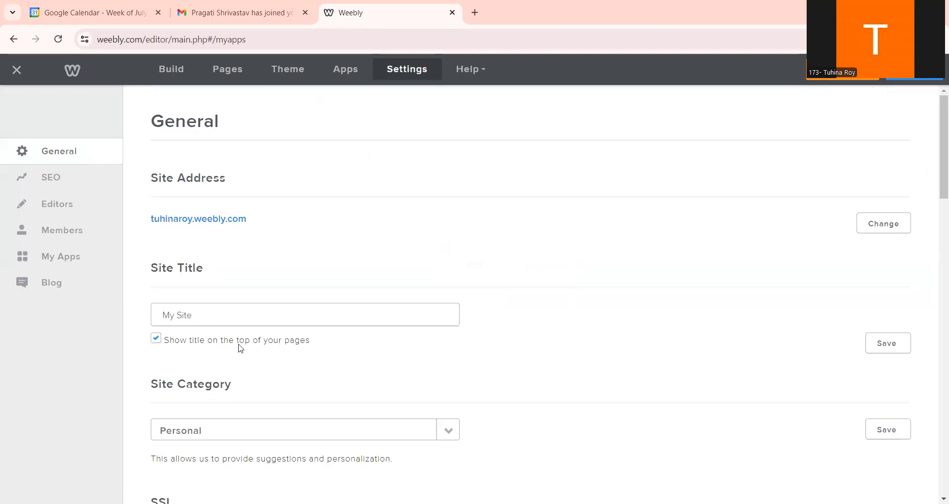
pyautogui.click(446, 435)
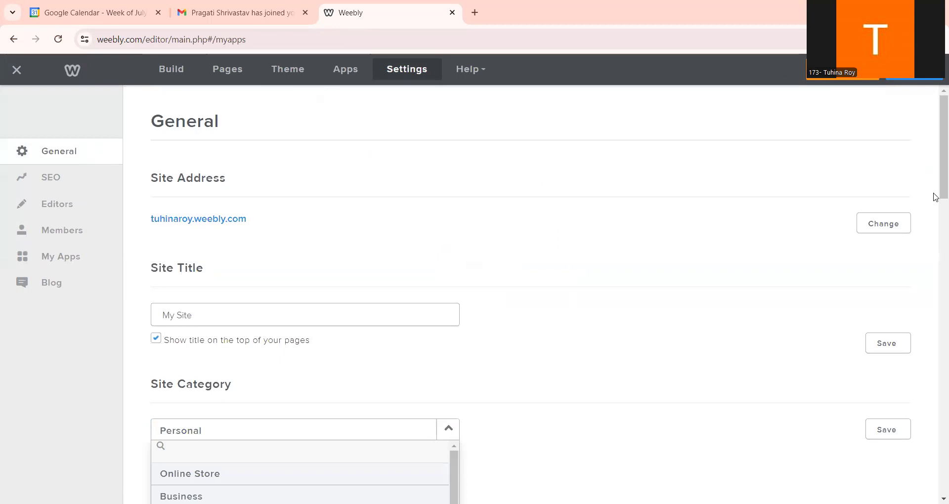
pyautogui.scroll(-3, 935, 197)
pyautogui.click(446, 257)
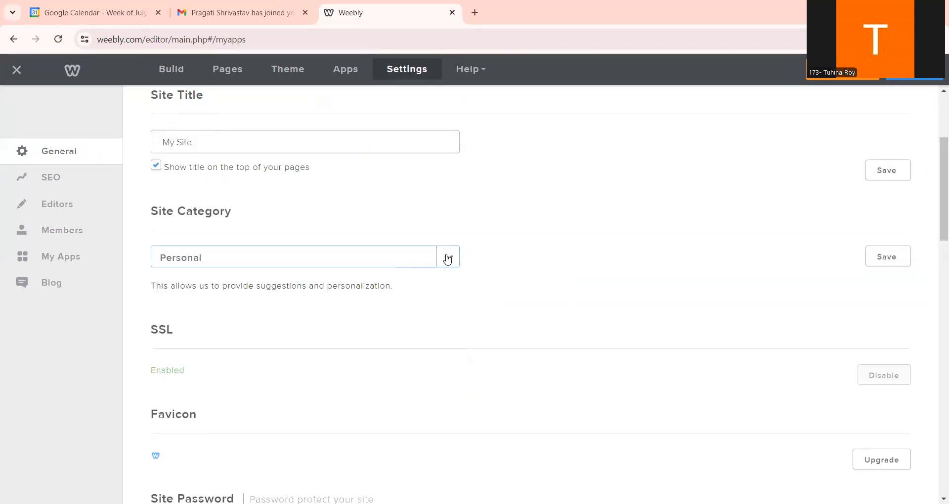
pyautogui.click(447, 258)
pyautogui.click(355, 344)
# Look over the remaining General settings, from Site Password through Site Formatting to Cookie Banner and Authorize Adsense
pyautogui.moveTo(933, 218); pyautogui.dragTo(936, 288)
pyautogui.click(398, 243)
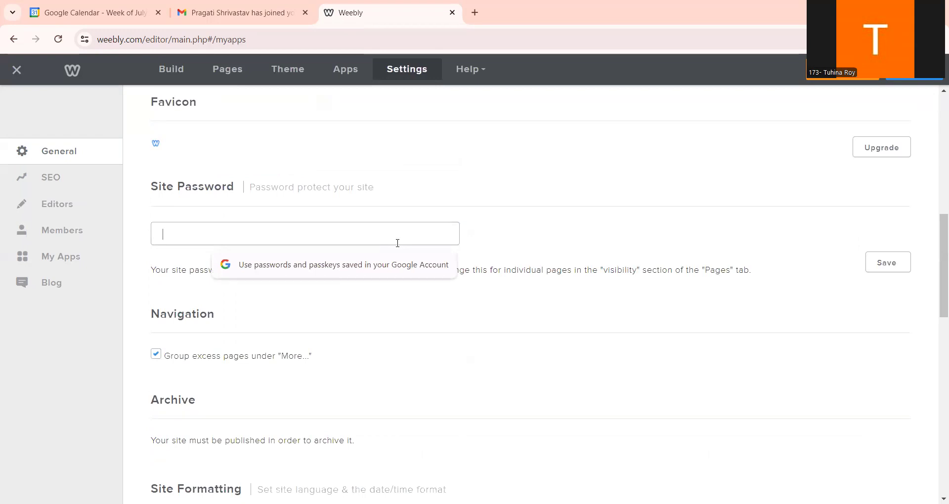
pyautogui.moveTo(933, 226); pyautogui.dragTo(935, 318)
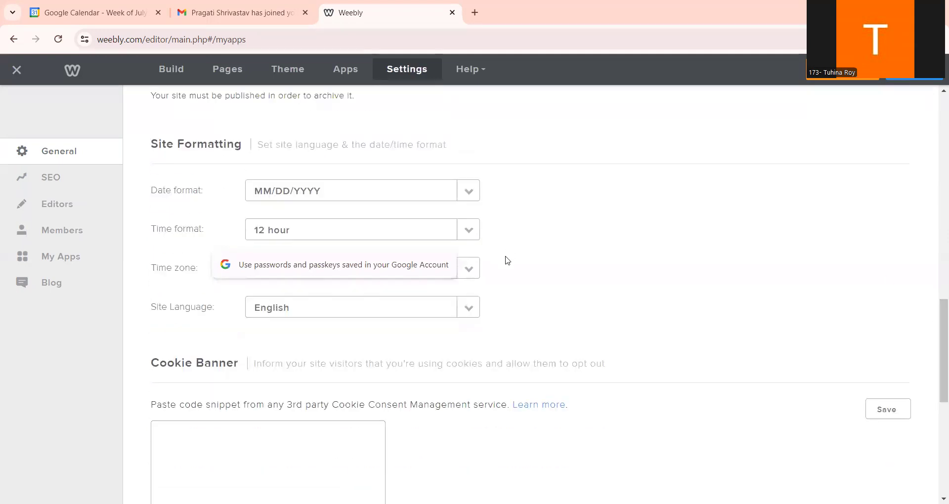
pyautogui.click(581, 236)
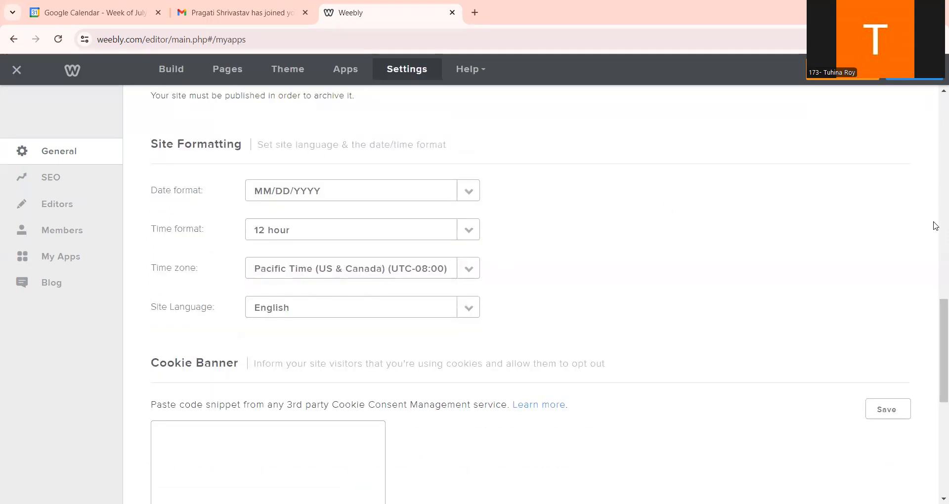
pyautogui.scroll(-4, 935, 312)
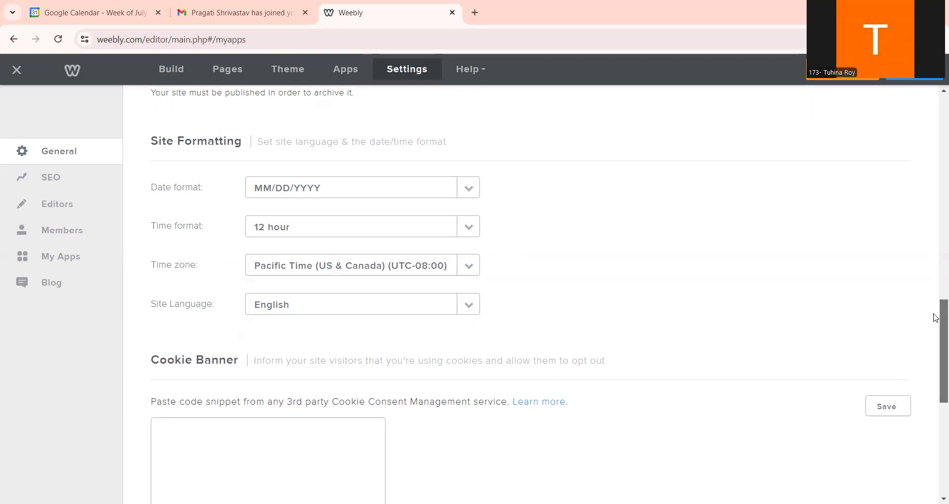
pyautogui.scroll(-2, 935, 317)
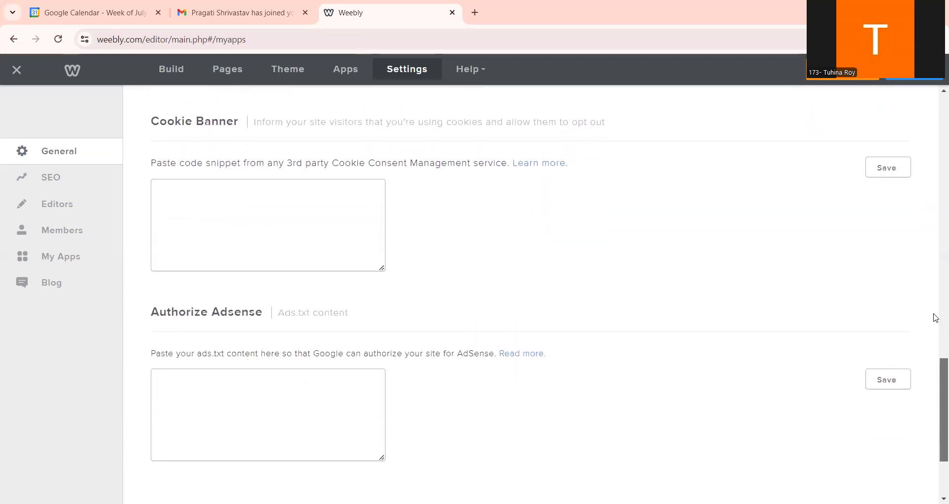
pyautogui.moveTo(935, 318); pyautogui.dragTo(936, 108)
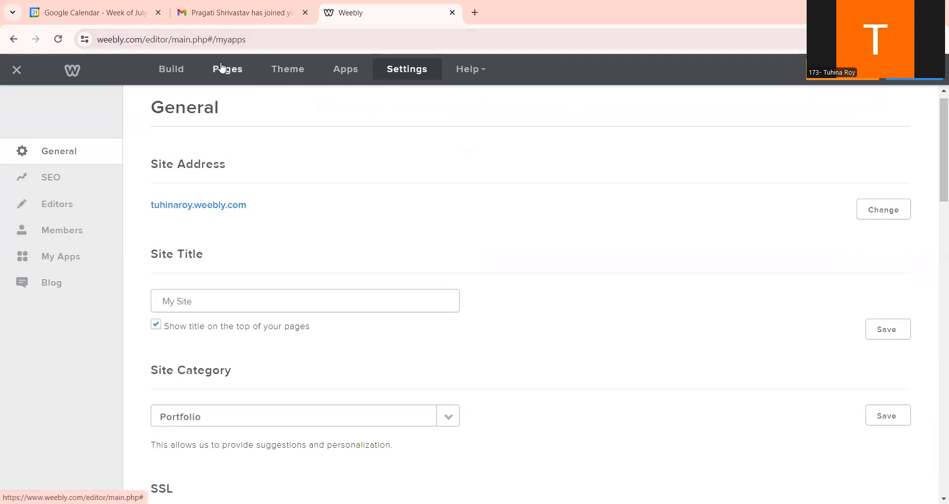
# Return to the page editor and show the full list of site pages
pyautogui.click(172, 72)
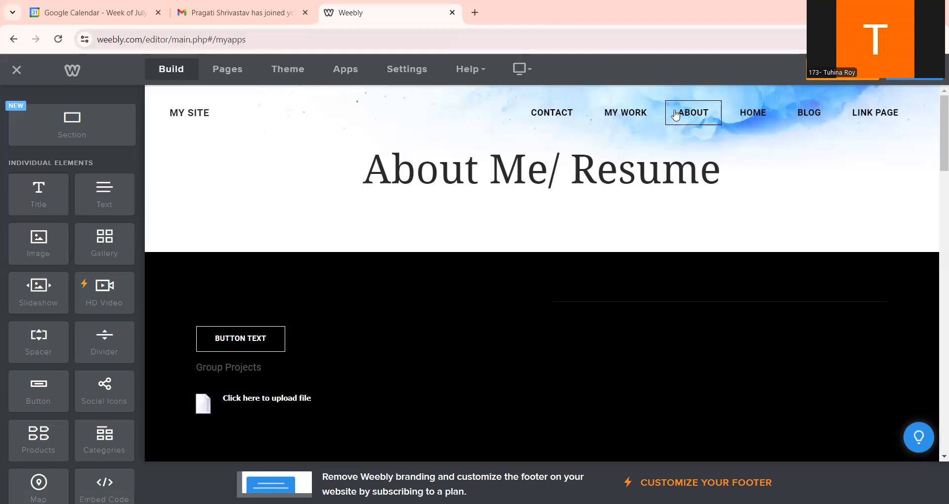
pyautogui.click(222, 69)
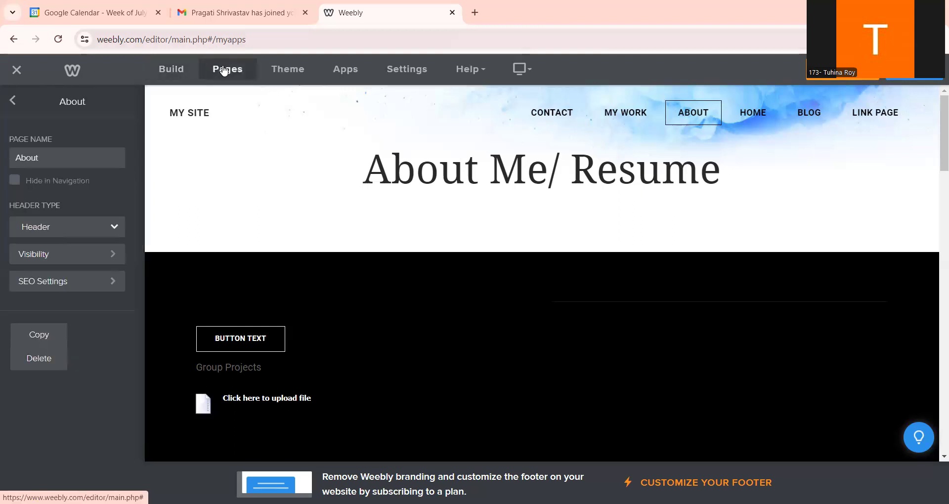
pyautogui.click(11, 106)
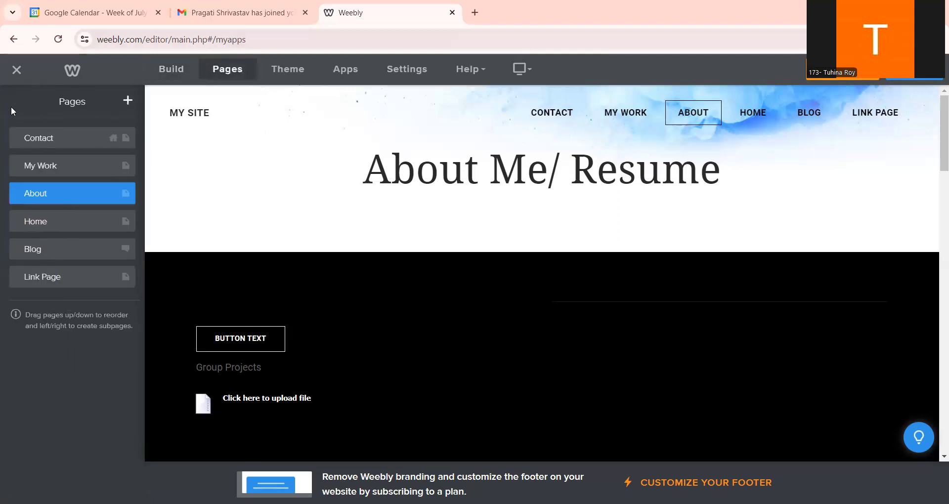
# Move the Home page to first place in the page order and open it for editing
pyautogui.moveTo(41, 223); pyautogui.dragTo(39, 138)
pyautogui.click(40, 138)
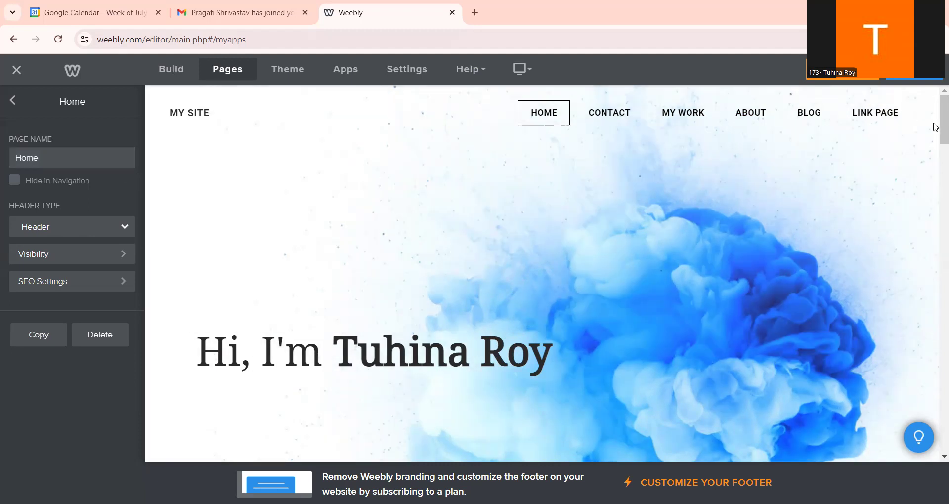
pyautogui.scroll(-5, 935, 127)
pyautogui.scroll(3, 929, 129)
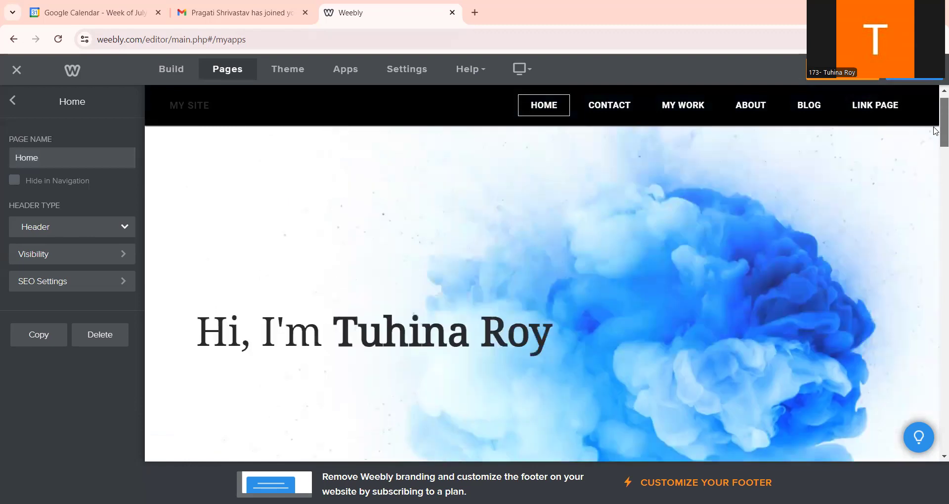
# Append ", bio" after the name in the Home page's greeting heading
pyautogui.click(576, 309)
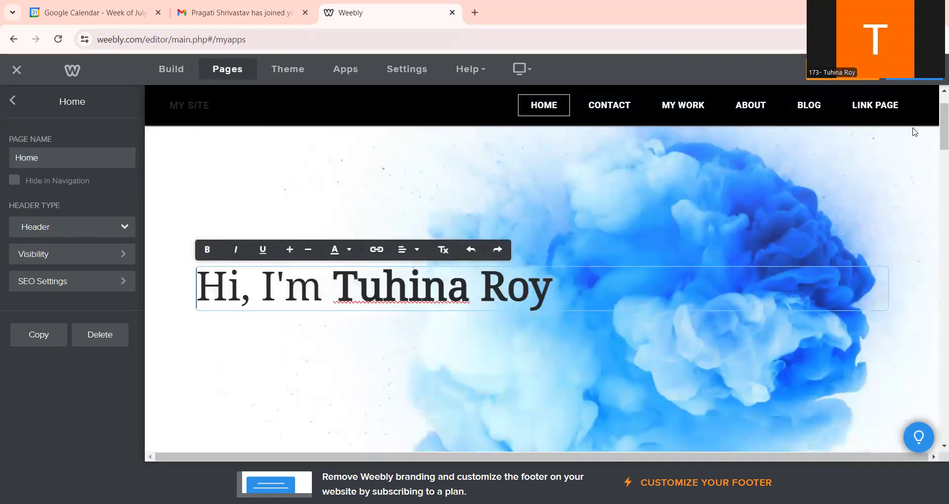
pyautogui.scroll(-2, 611, 222)
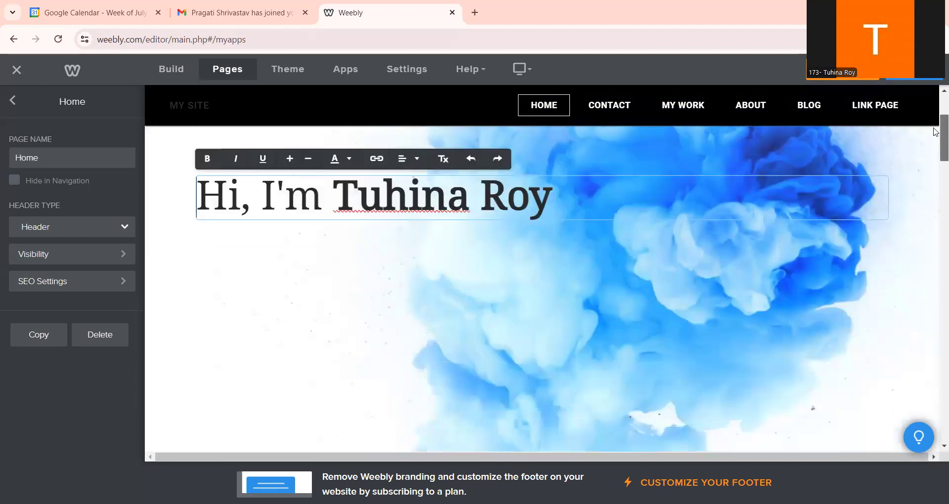
pyautogui.click(611, 223)
pyautogui.write(',')
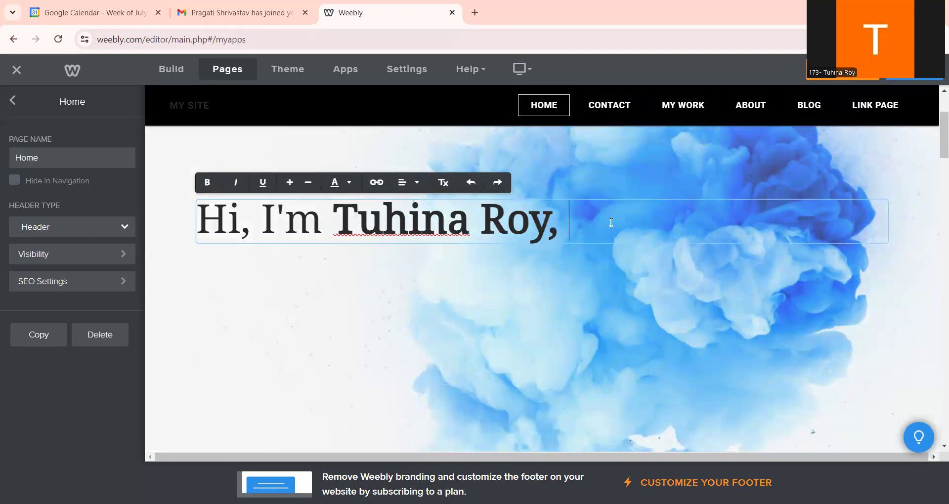
pyautogui.write(' bio')
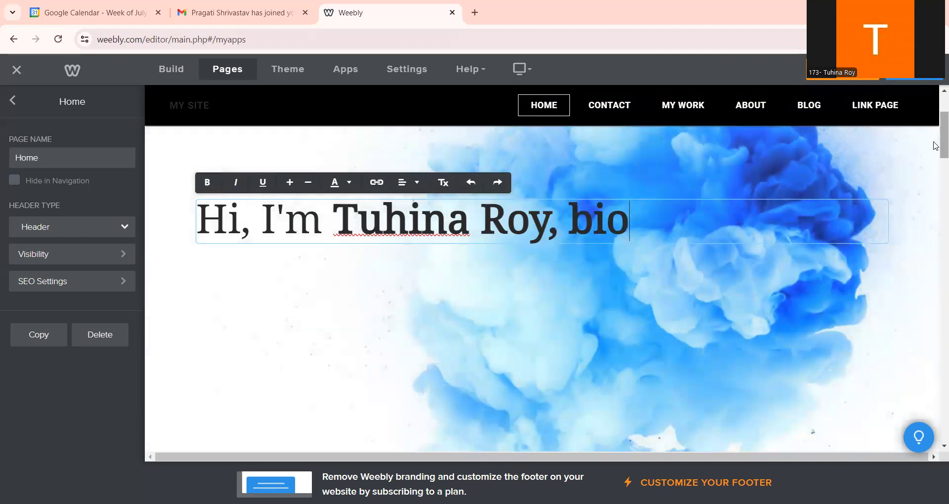
# Examine the Home page's "A Little About Myself." section, including its heading, photo, body text and Learn More button
pyautogui.scroll(-10, 935, 148)
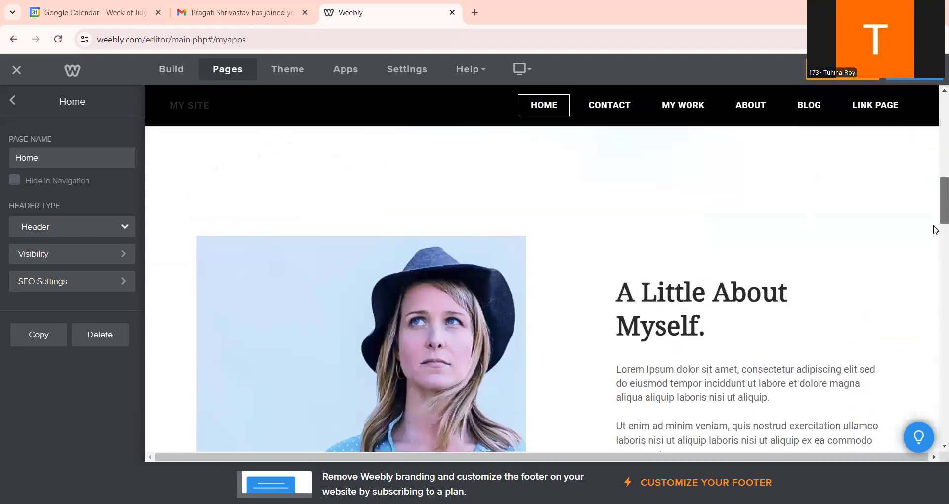
pyautogui.scroll(-2, 935, 229)
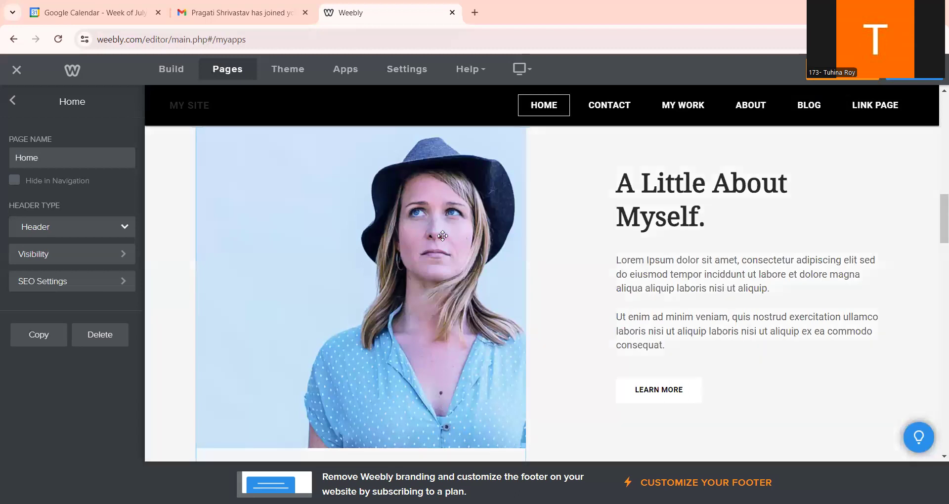
pyautogui.click(719, 212)
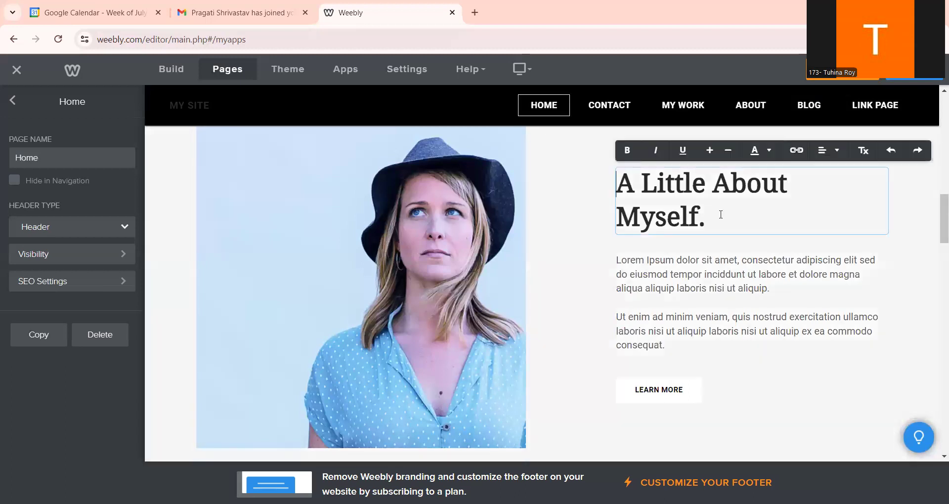
pyautogui.click(697, 274)
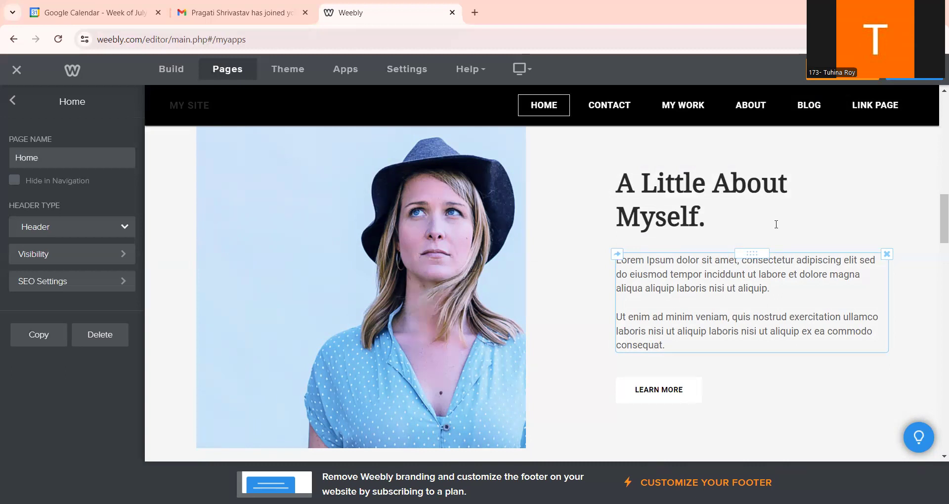
pyautogui.moveTo(937, 208); pyautogui.dragTo(935, 237)
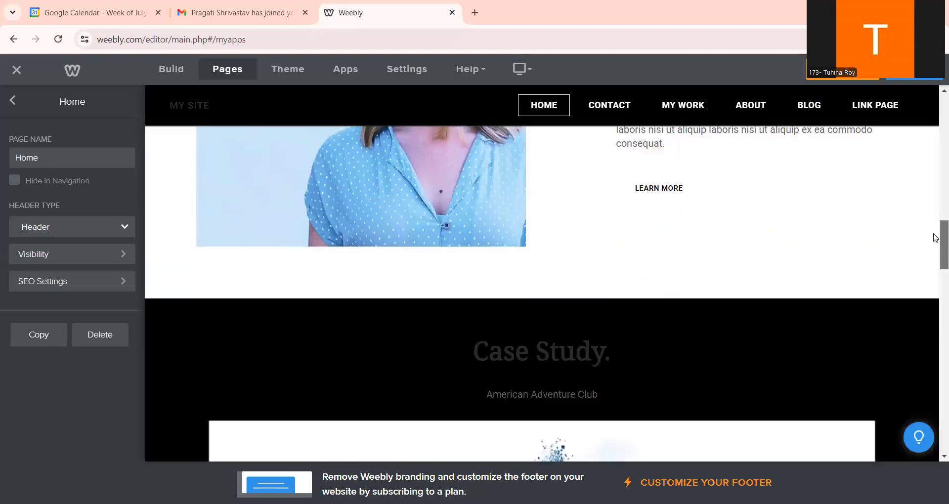
pyautogui.click(677, 192)
pyautogui.click(656, 223)
pyautogui.click(670, 190)
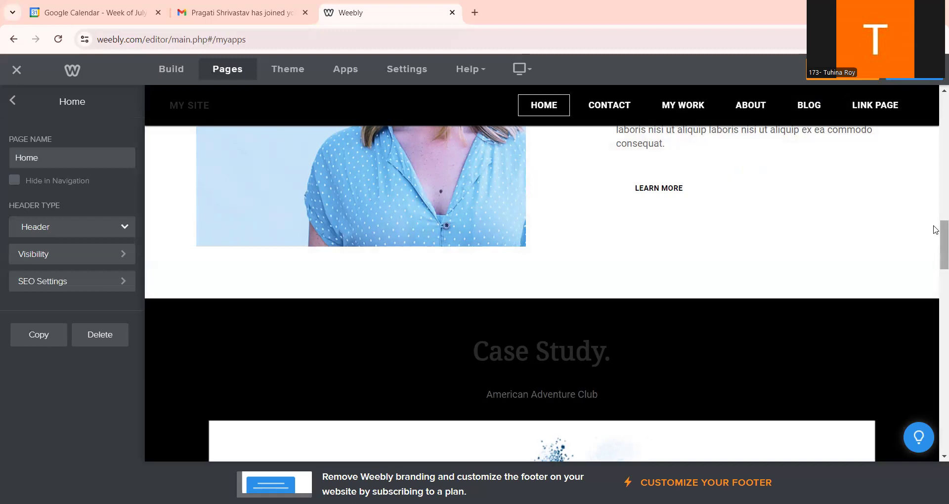
# Inspect the Case Study section's heading and the image options of its Adventure picture
pyautogui.scroll(-2, 936, 246)
pyautogui.scroll(-1, 935, 252)
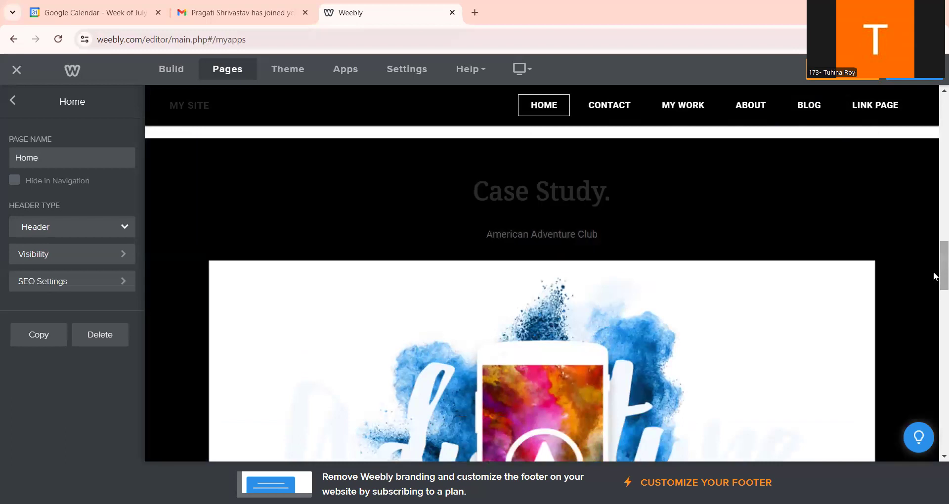
pyautogui.scroll(-1, 936, 277)
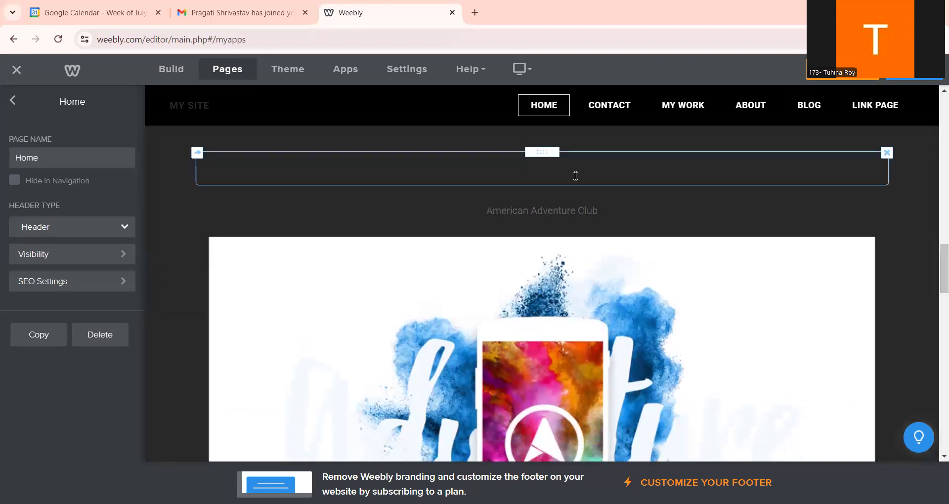
pyautogui.click(609, 178)
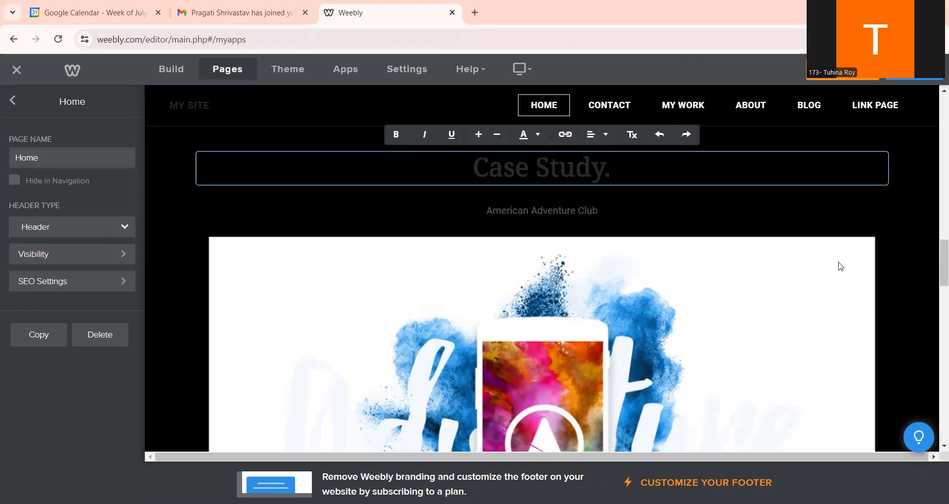
pyautogui.scroll(-3, 932, 266)
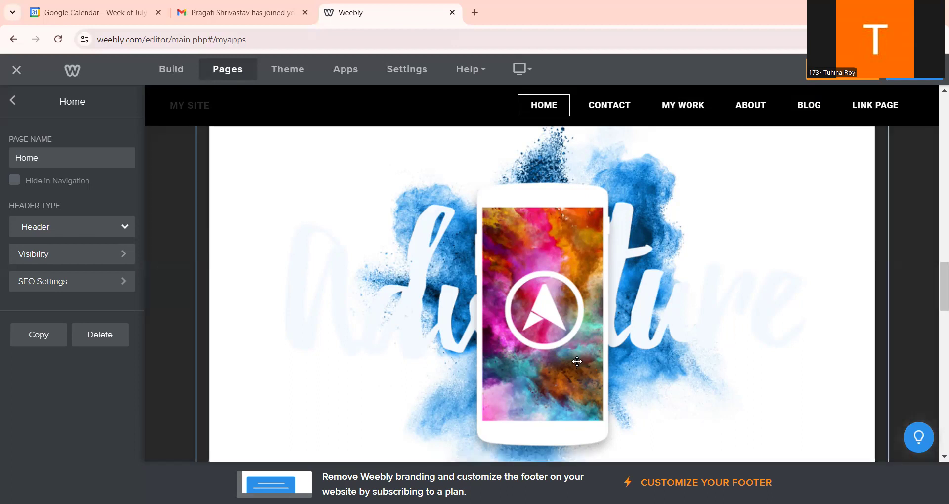
pyautogui.click(576, 361)
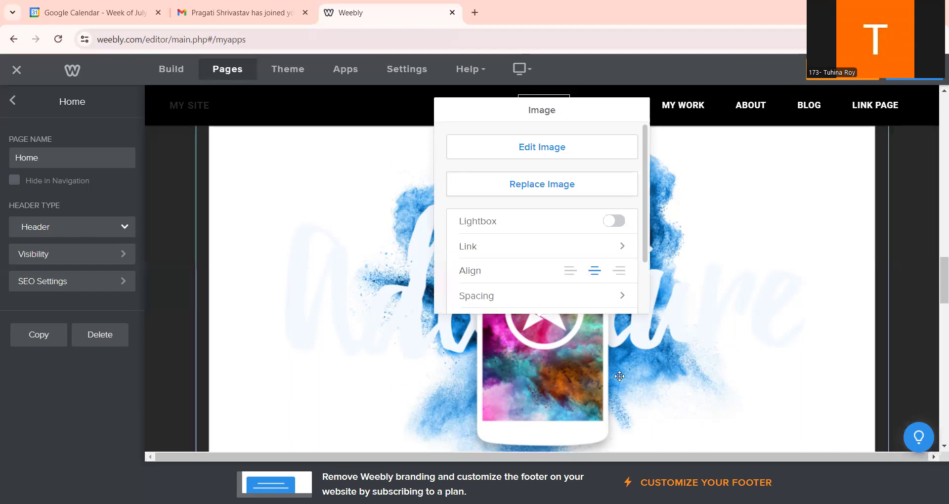
pyautogui.click(931, 241)
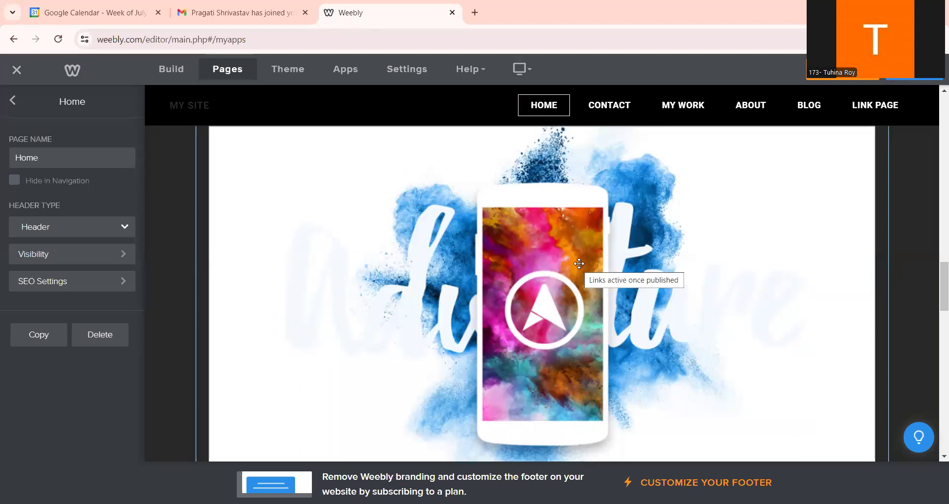
# Open the My Work page and look through its gallery of project images
pyautogui.click(679, 106)
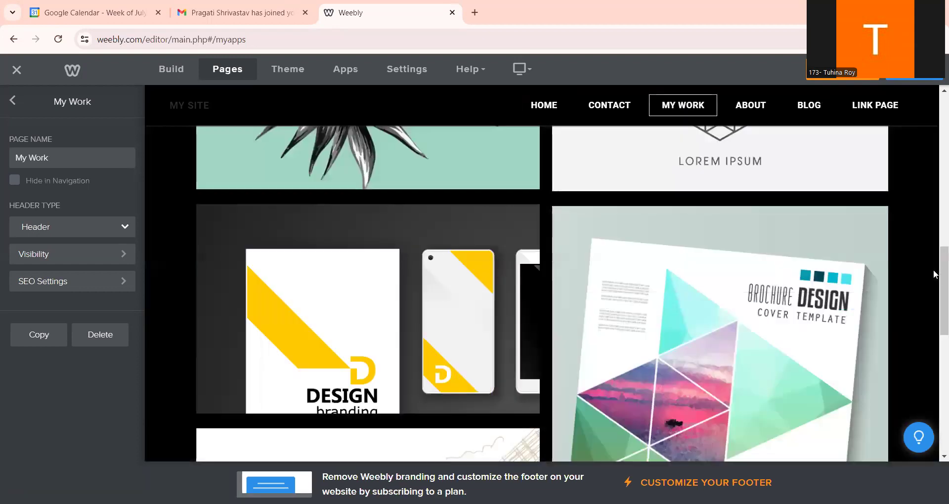
pyautogui.rightClick(935, 224)
pyautogui.click(926, 211)
pyautogui.scroll(15, 927, 212)
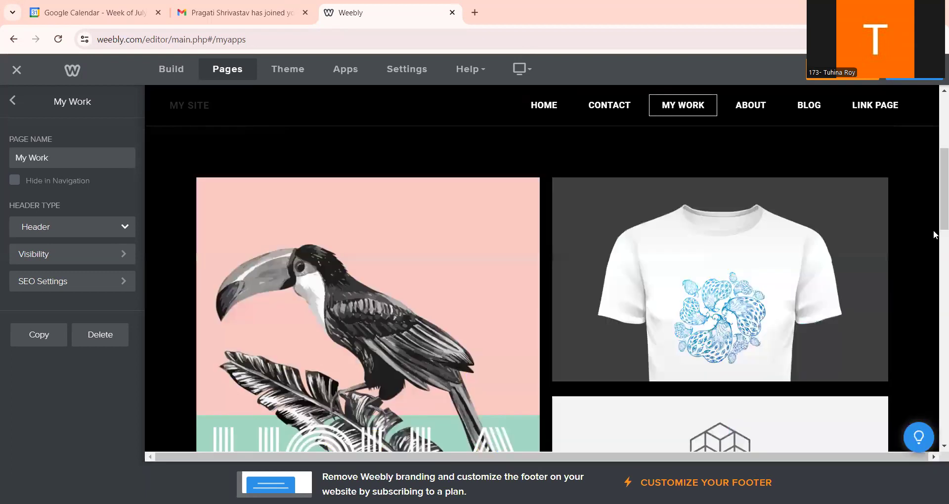
pyautogui.scroll(-6, 933, 167)
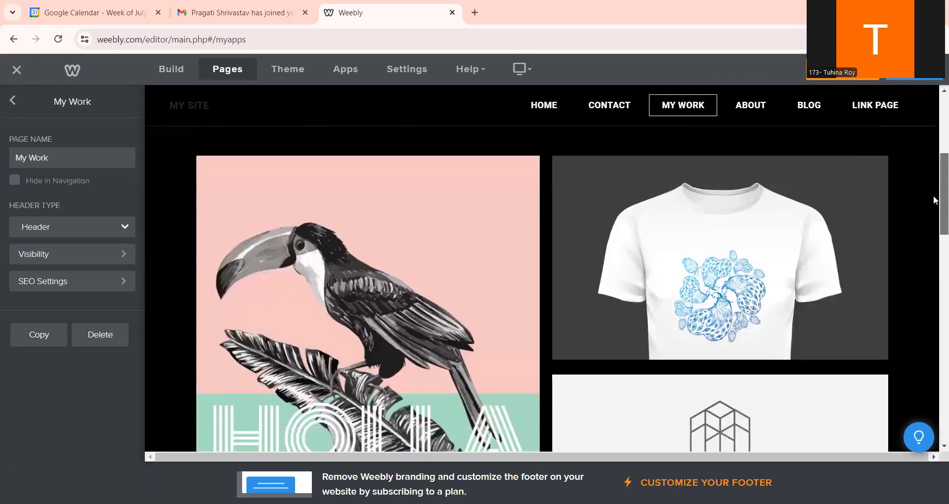
pyautogui.scroll(-8, 932, 226)
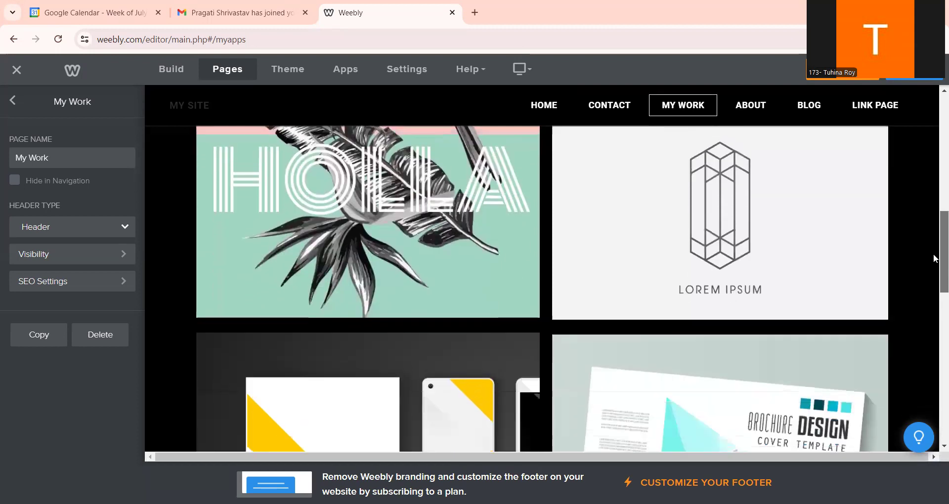
pyautogui.scroll(-3, 933, 303)
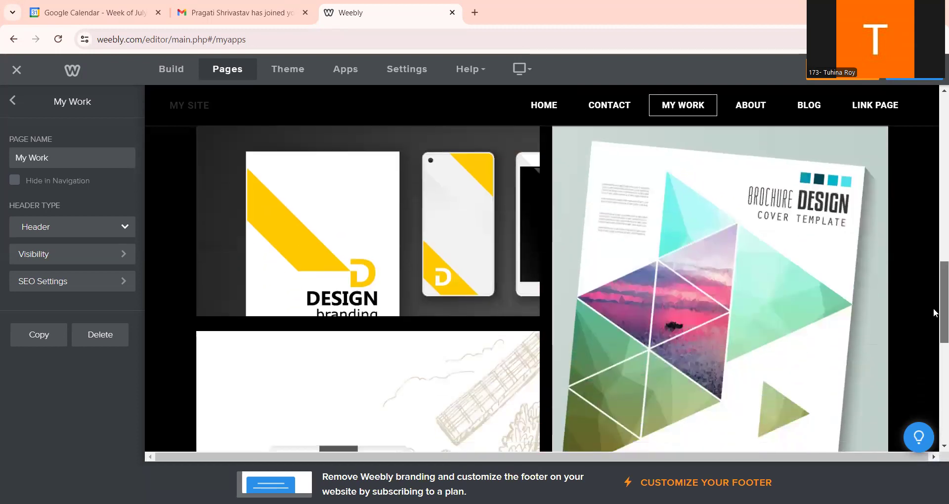
pyautogui.scroll(-2, 935, 317)
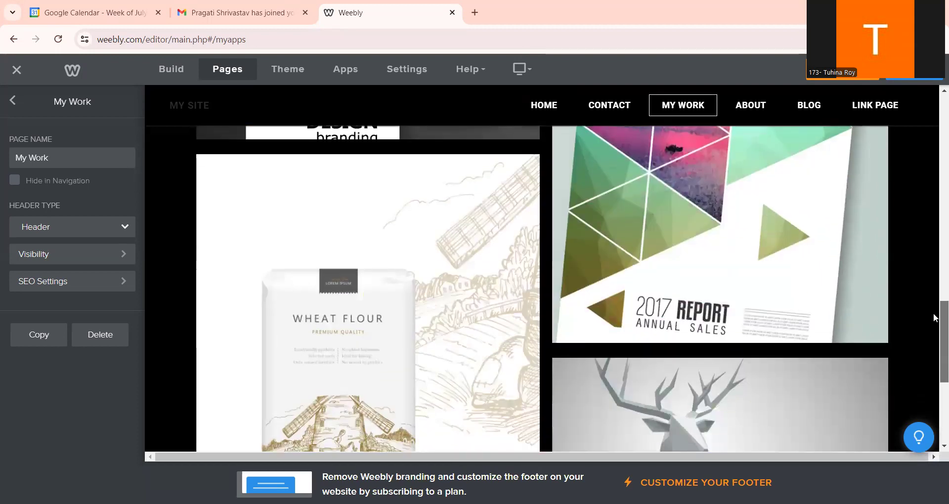
pyautogui.scroll(1, 935, 318)
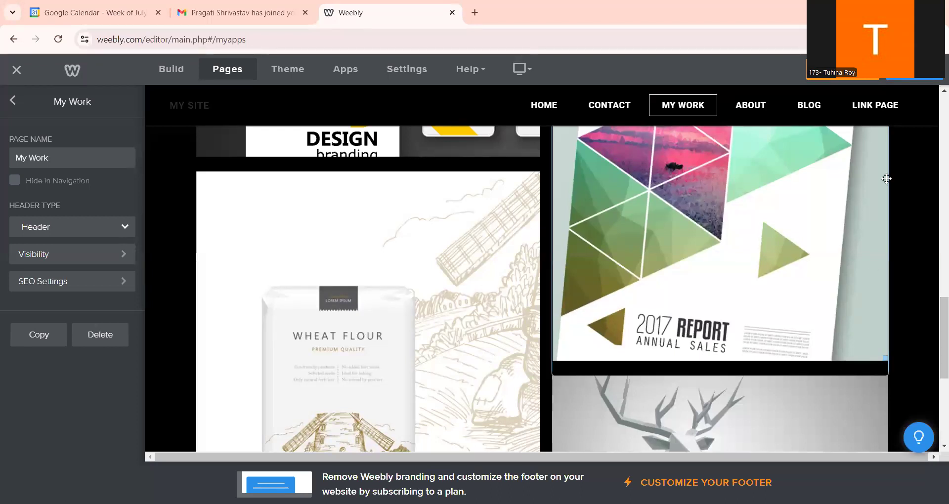
pyautogui.moveTo(933, 298); pyautogui.dragTo(933, 116)
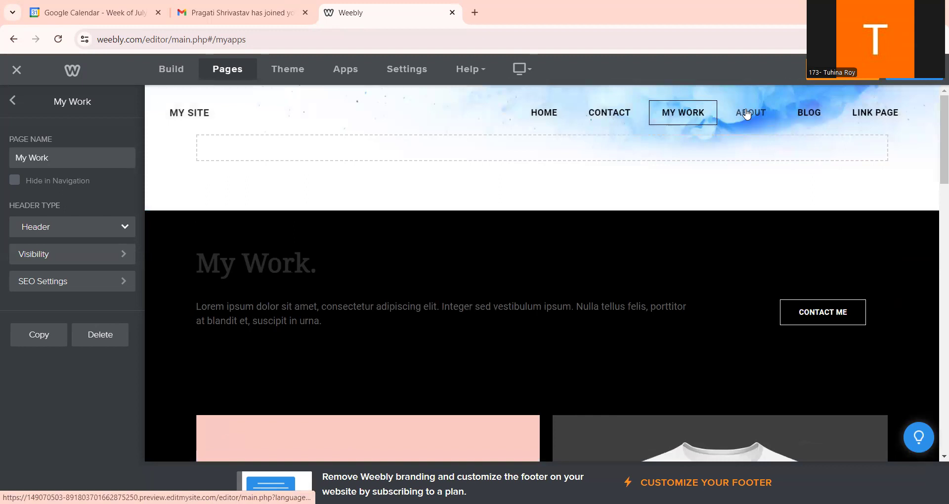
# Return to the Home page and review its My Portfolio image grid and Get In Touch section
pyautogui.click(548, 110)
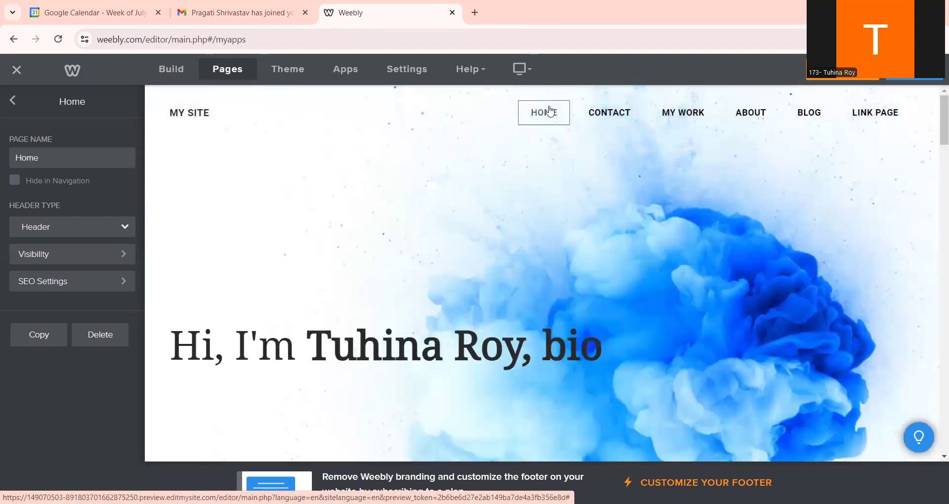
pyautogui.scroll(-5, 936, 222)
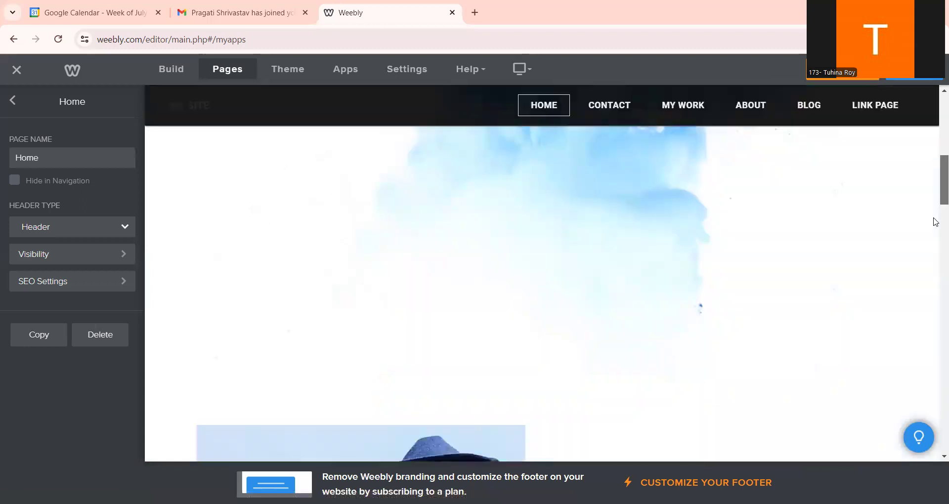
pyautogui.scroll(-10, 935, 222)
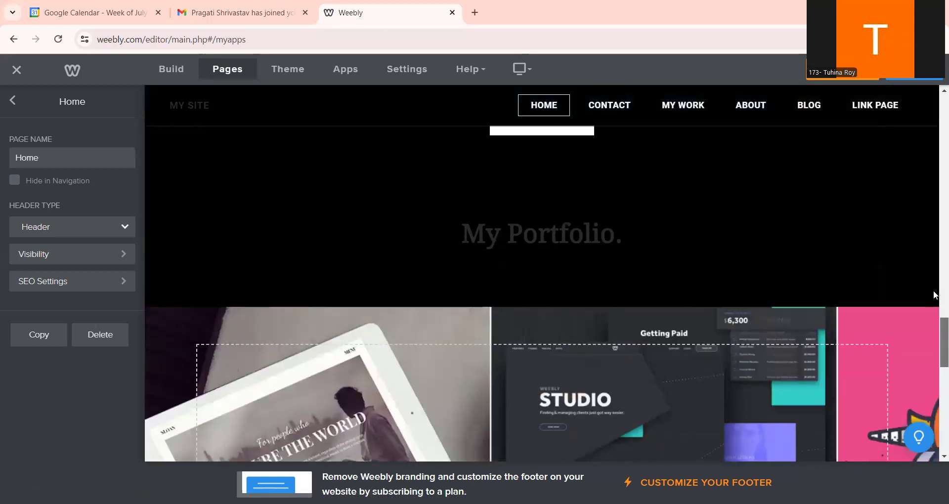
pyautogui.scroll(-8, 934, 295)
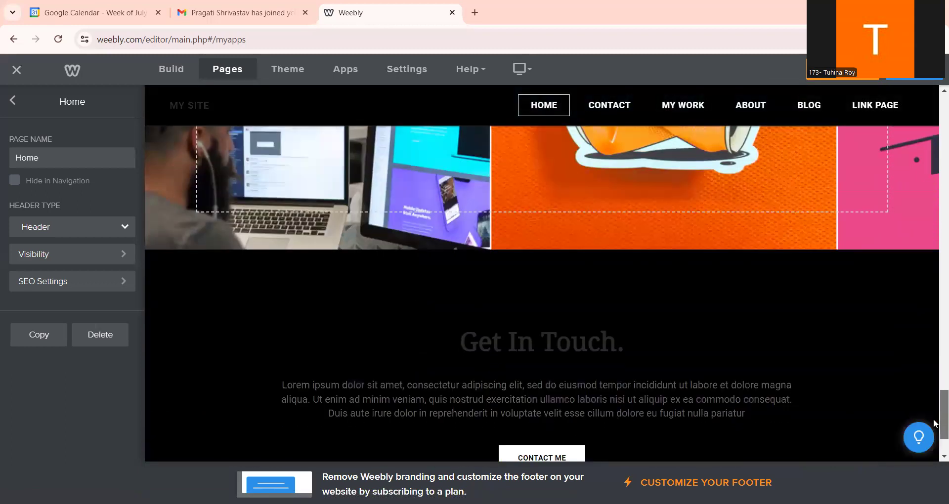
pyautogui.scroll(-2, 934, 423)
pyautogui.scroll(8, 934, 410)
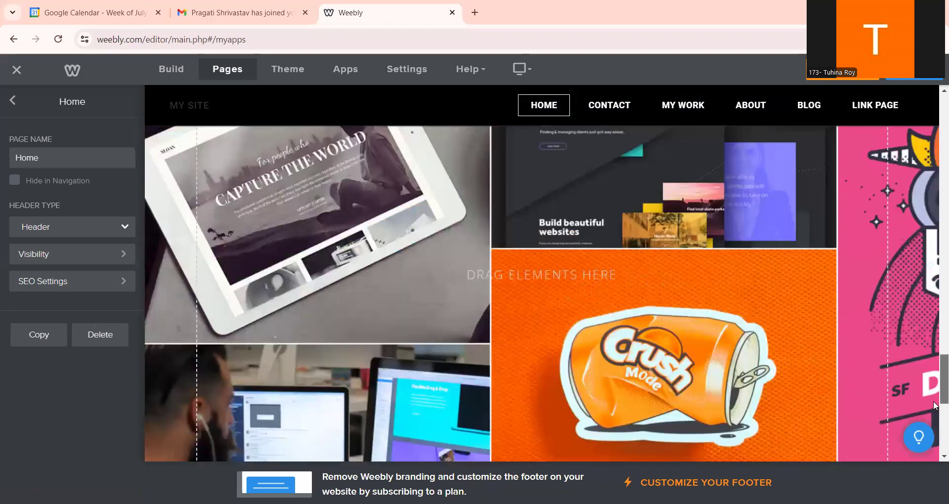
pyautogui.scroll(5, 933, 405)
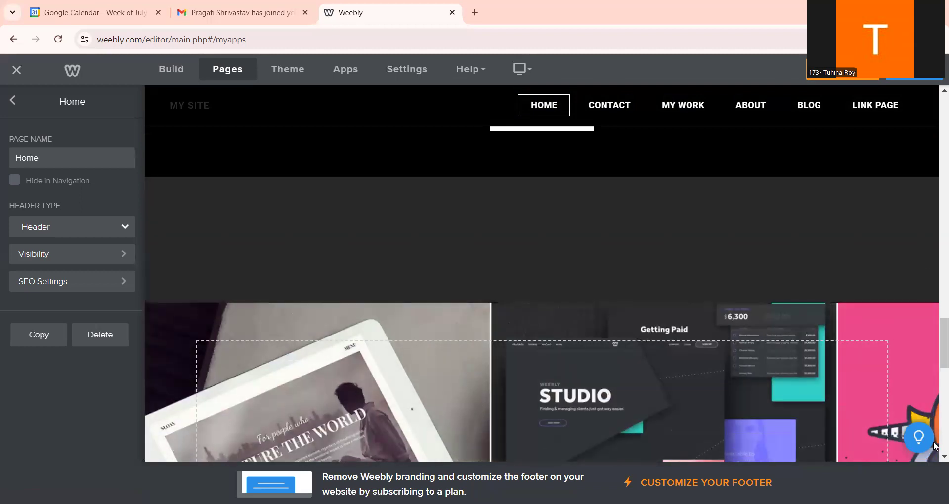
pyautogui.scroll(-4, 934, 447)
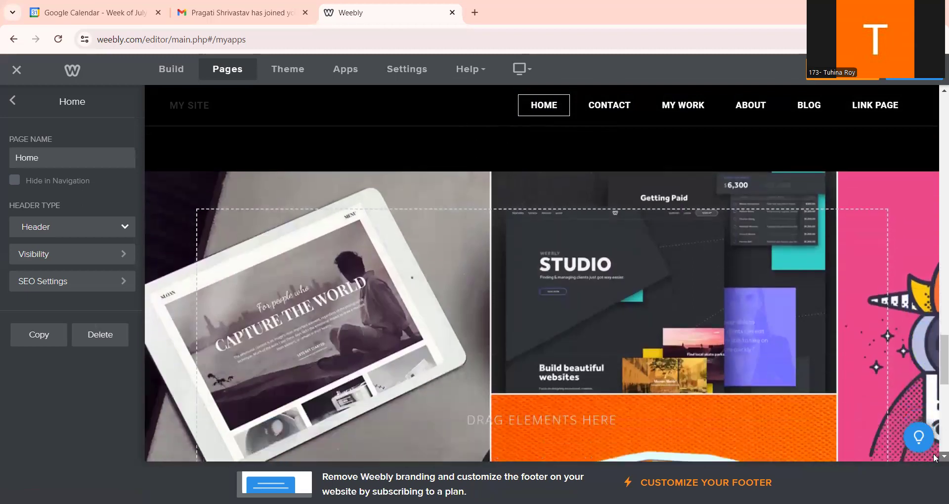
pyautogui.scroll(-2, 934, 457)
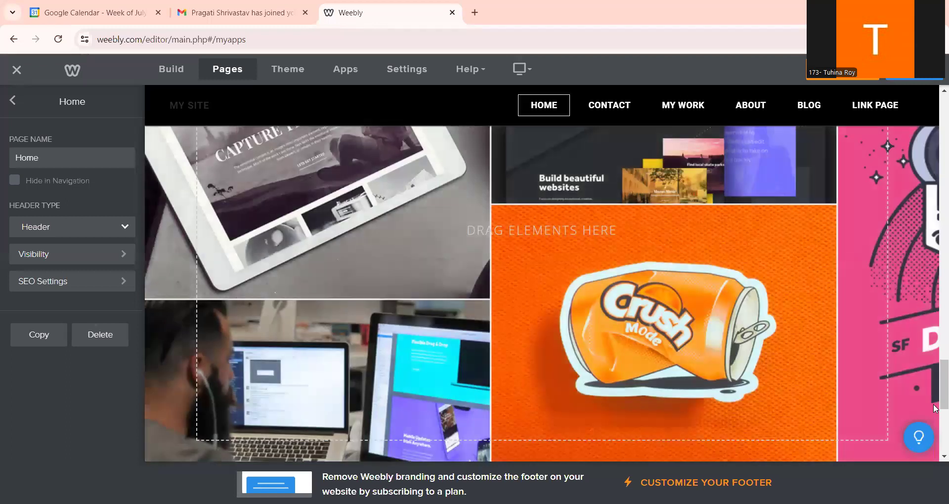
pyautogui.scroll(-3, 934, 418)
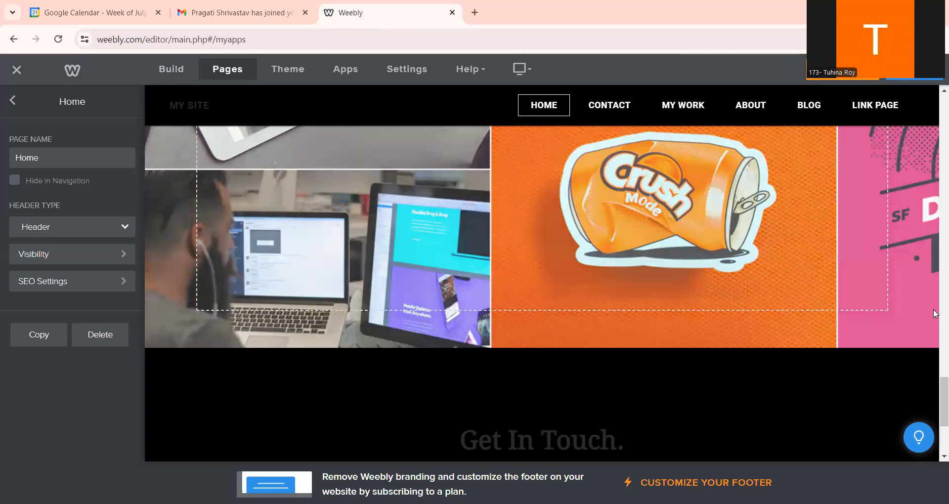
# Add a Social Icons element below the Contact Me button in the Home page's Get In Touch section
pyautogui.scroll(-4, 934, 420)
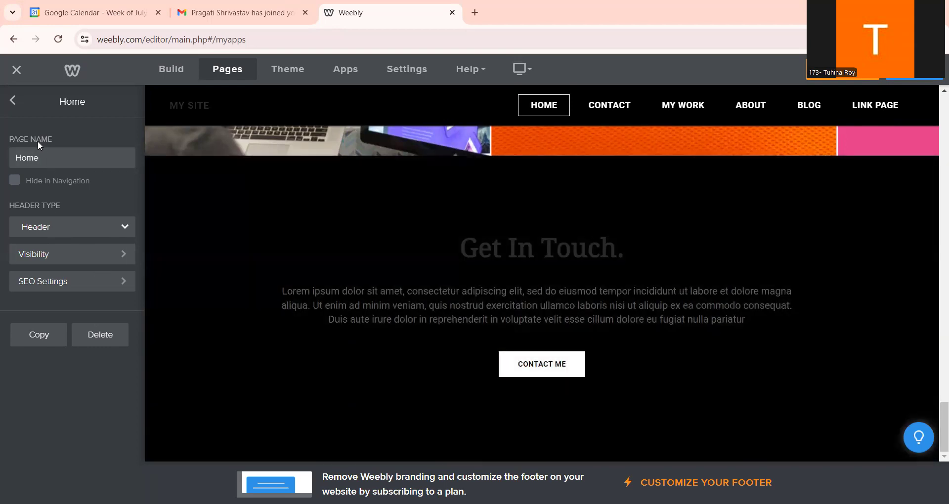
pyautogui.click(13, 101)
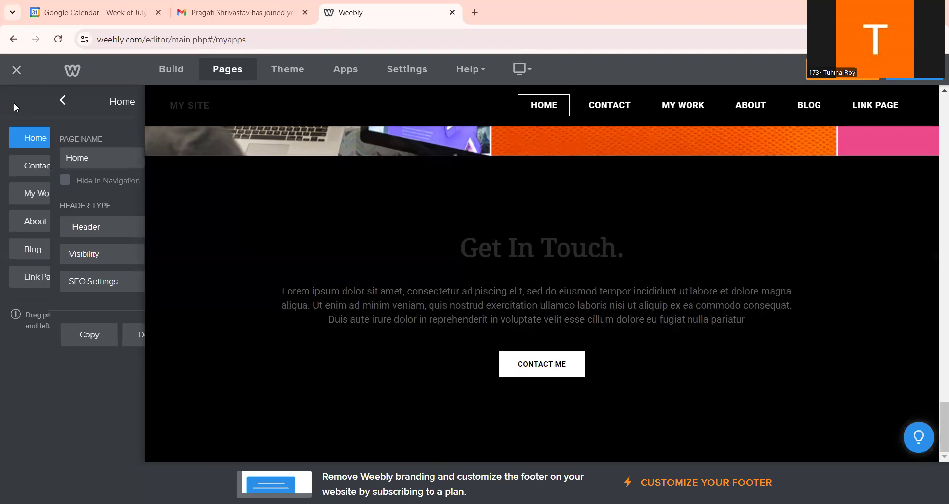
pyautogui.click(179, 69)
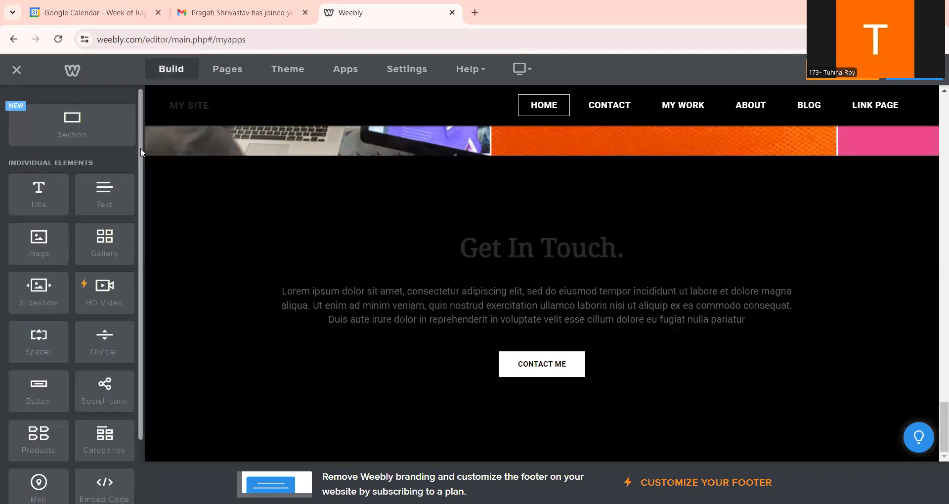
pyautogui.moveTo(141, 153); pyautogui.dragTo(145, 207)
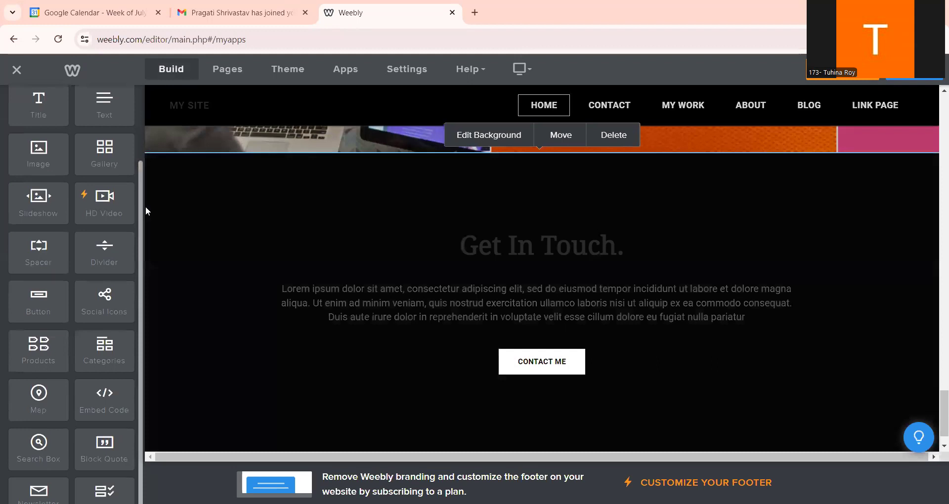
pyautogui.scroll(-4, 123, 273)
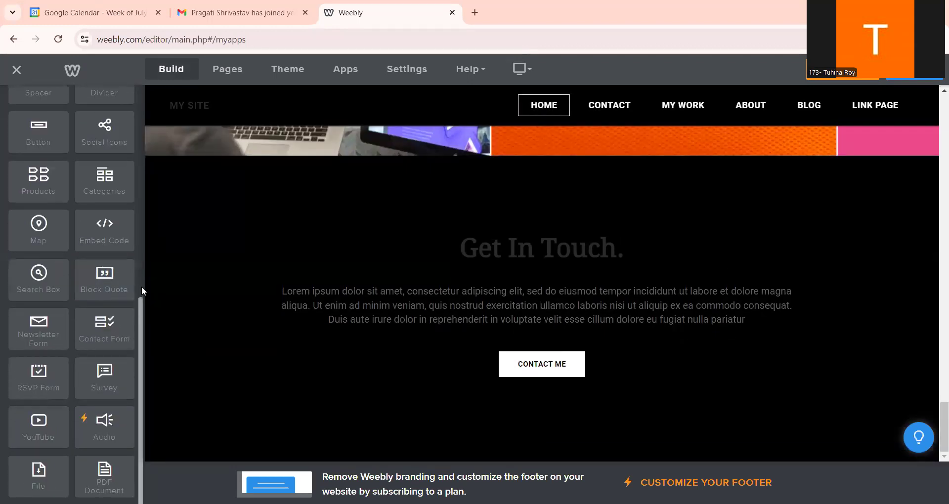
pyautogui.scroll(2, 141, 286)
pyautogui.scroll(2, 124, 270)
pyautogui.scroll(-2, 123, 275)
pyautogui.scroll(1, 122, 268)
pyautogui.scroll(1, 116, 242)
pyautogui.moveTo(103, 240); pyautogui.dragTo(268, 399)
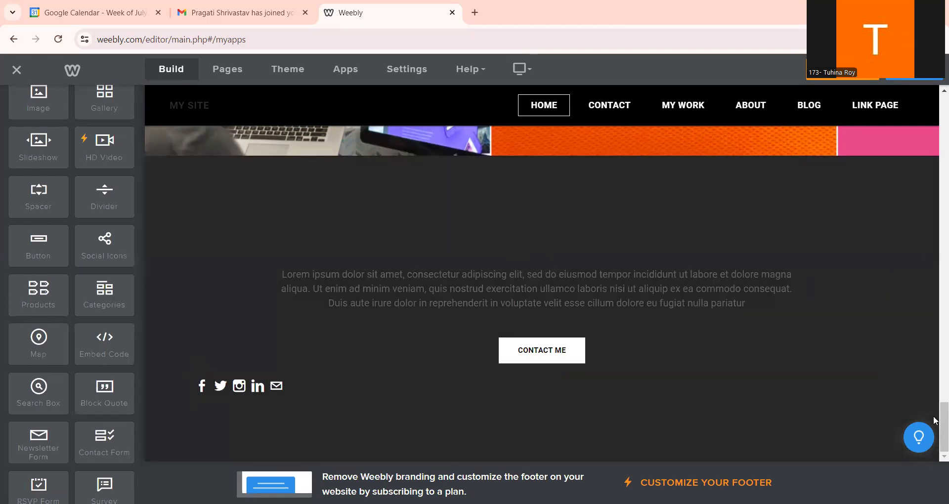
# Review the Home page's header area and its background editing option above the "A Little About Myself." section
pyautogui.moveTo(934, 316); pyautogui.dragTo(934, 98)
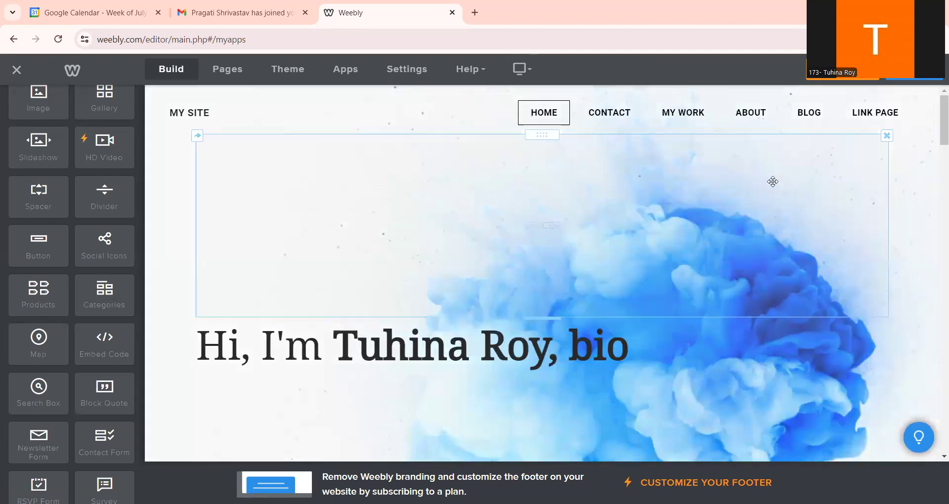
pyautogui.scroll(-5, 934, 188)
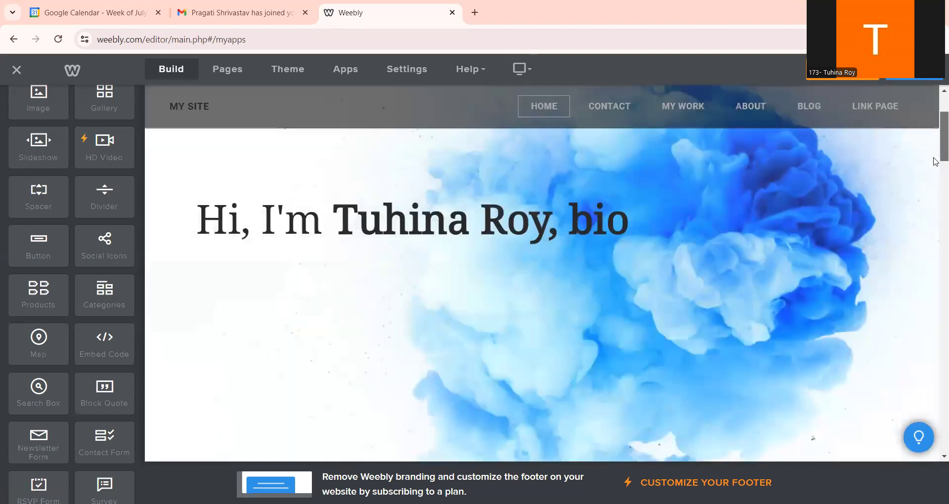
pyautogui.scroll(-3, 707, 252)
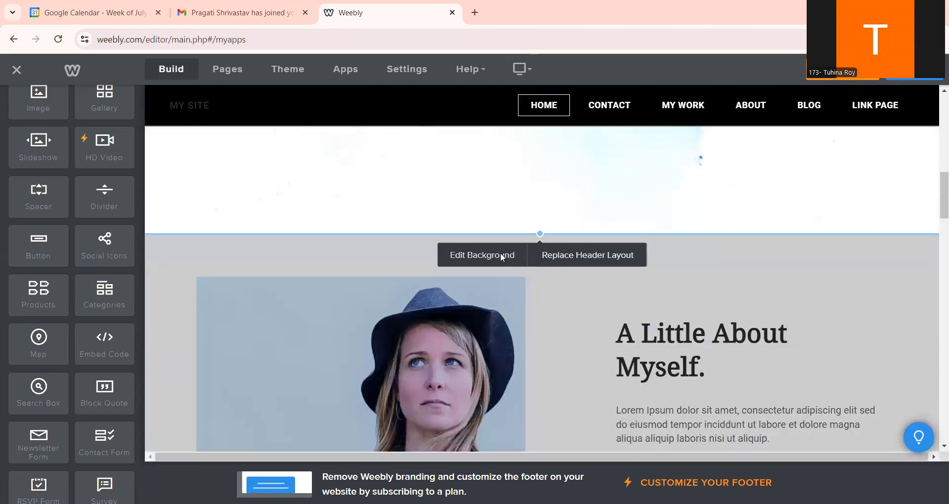
pyautogui.click(501, 256)
pyautogui.click(680, 254)
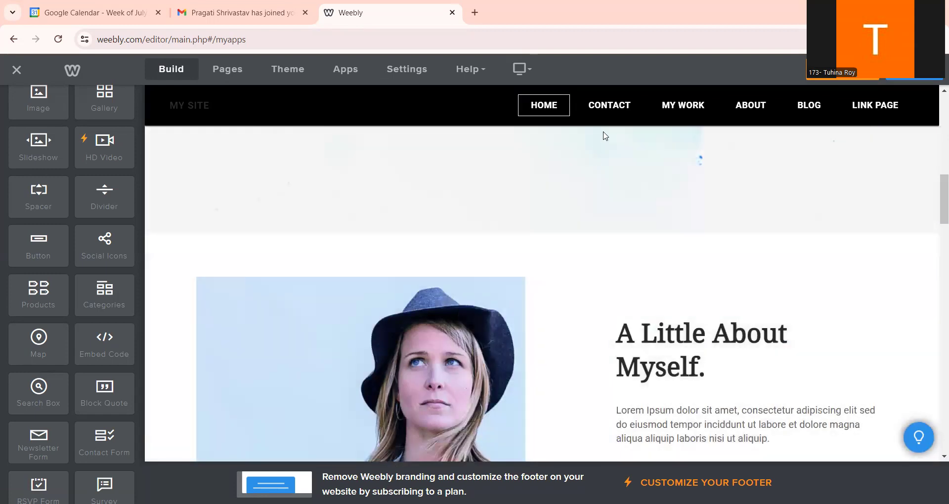
# Open the About page and look through its photo, education, experience and awards content
pyautogui.click(759, 106)
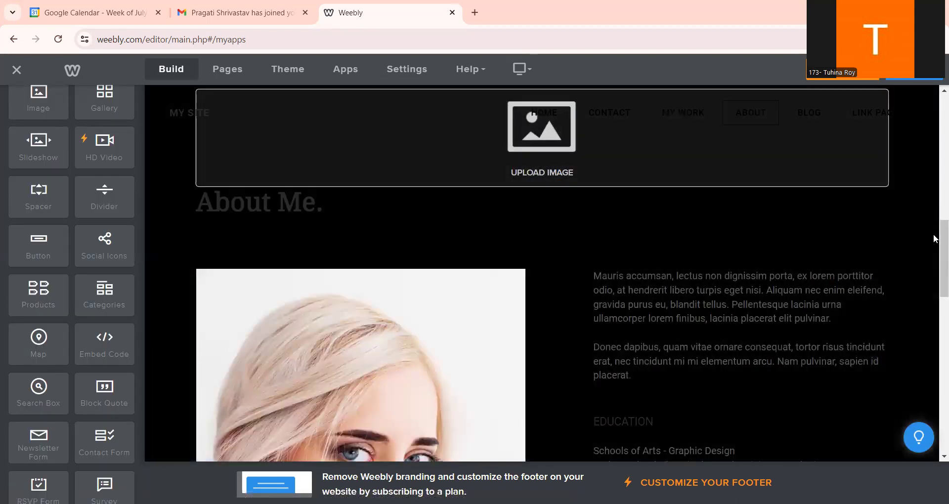
pyautogui.scroll(-3, 934, 243)
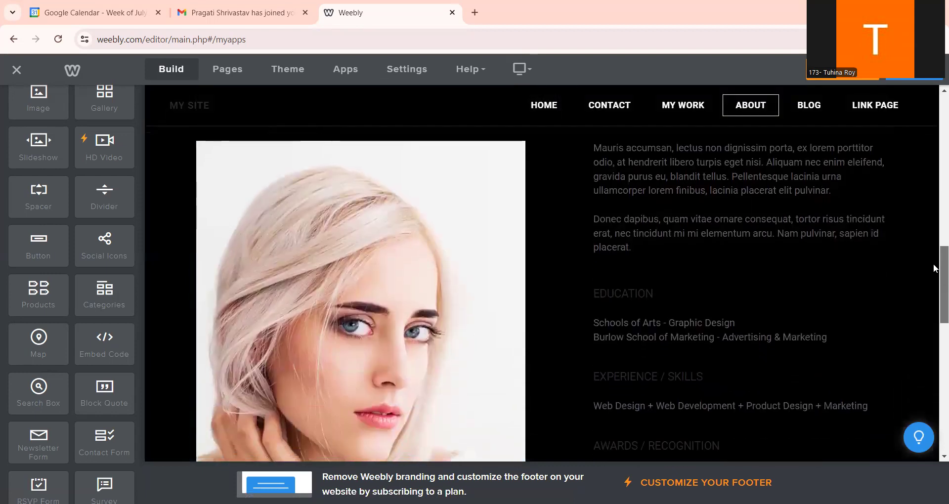
pyautogui.scroll(-5, 933, 269)
pyautogui.scroll(3, 933, 282)
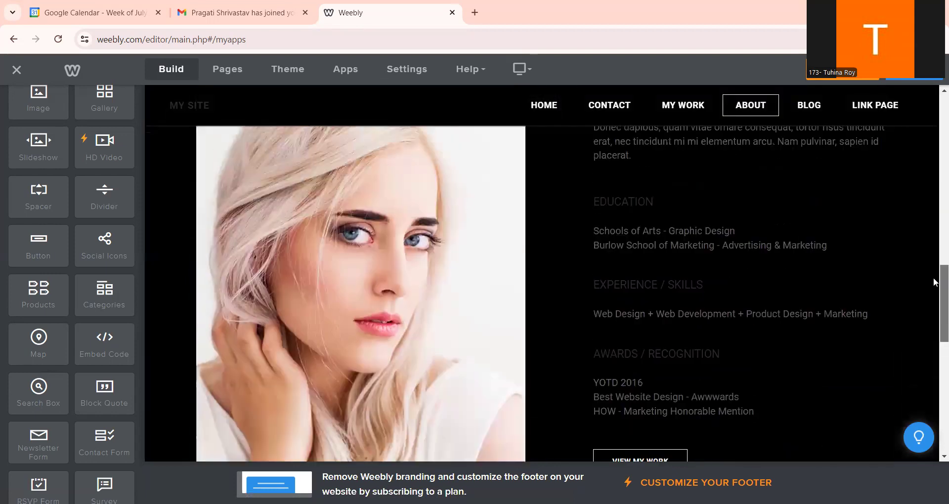
pyautogui.scroll(2, 934, 281)
pyautogui.scroll(1, 934, 269)
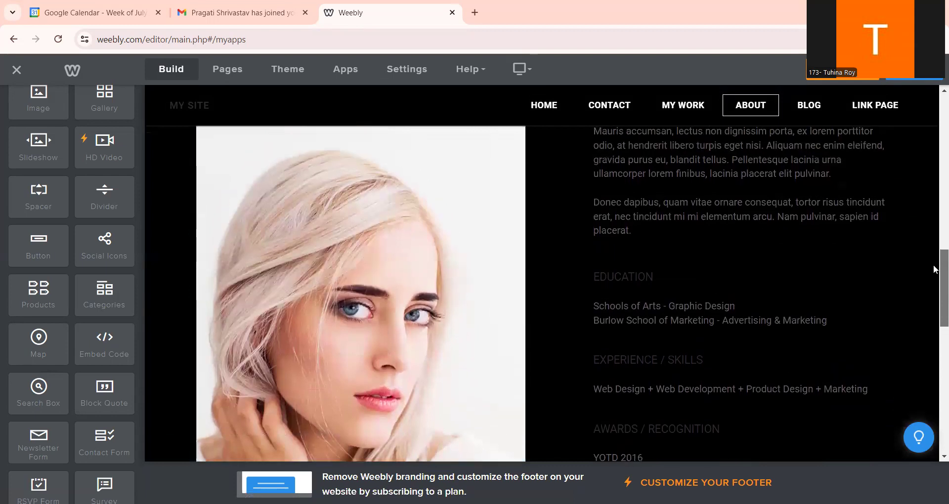
pyautogui.scroll(-2, 933, 277)
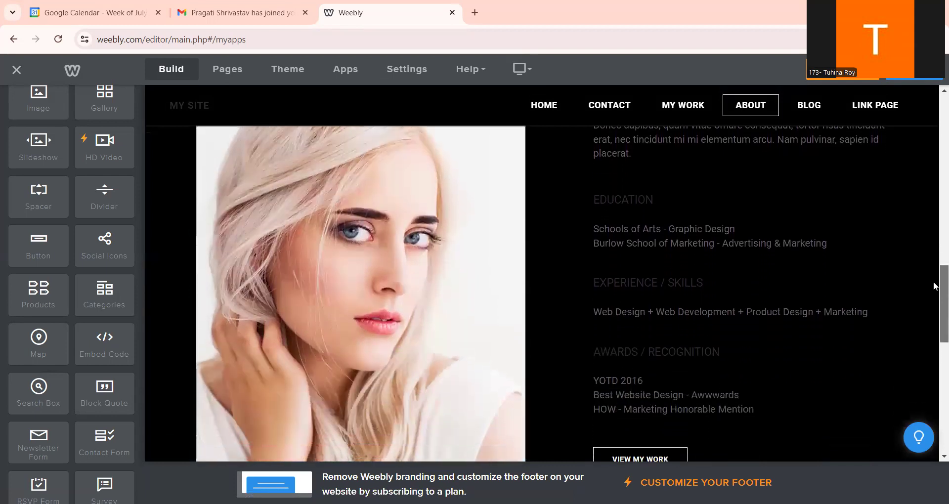
# Inspect the link types available for the "Schools of Arts - Graphic Design" line under Education
pyautogui.click(686, 225)
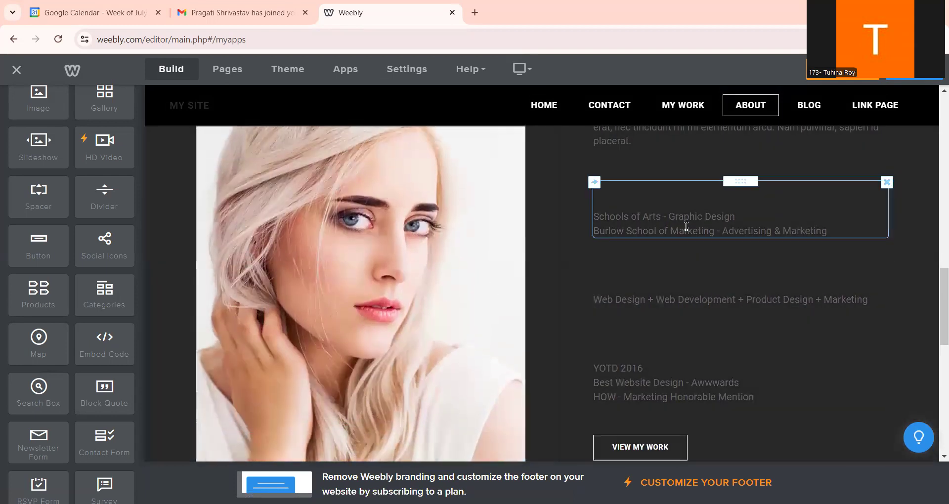
pyautogui.click(744, 217)
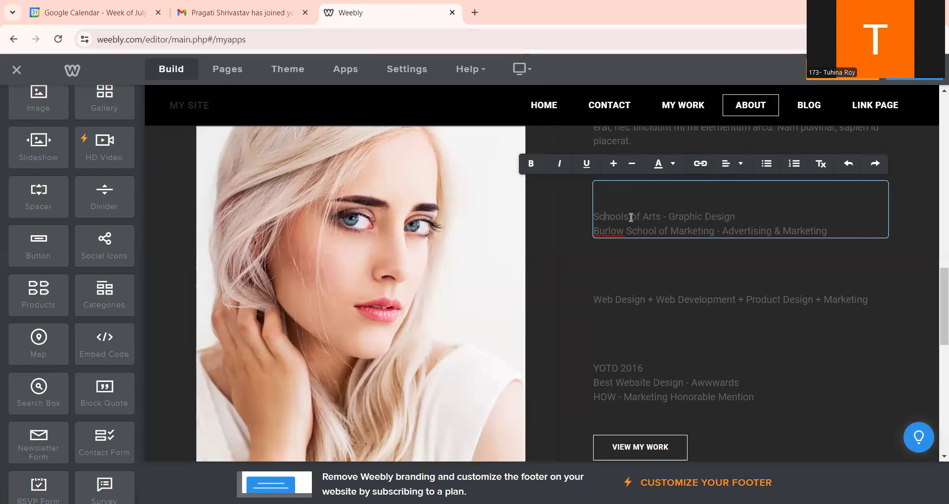
pyautogui.tripleClick(594, 216)
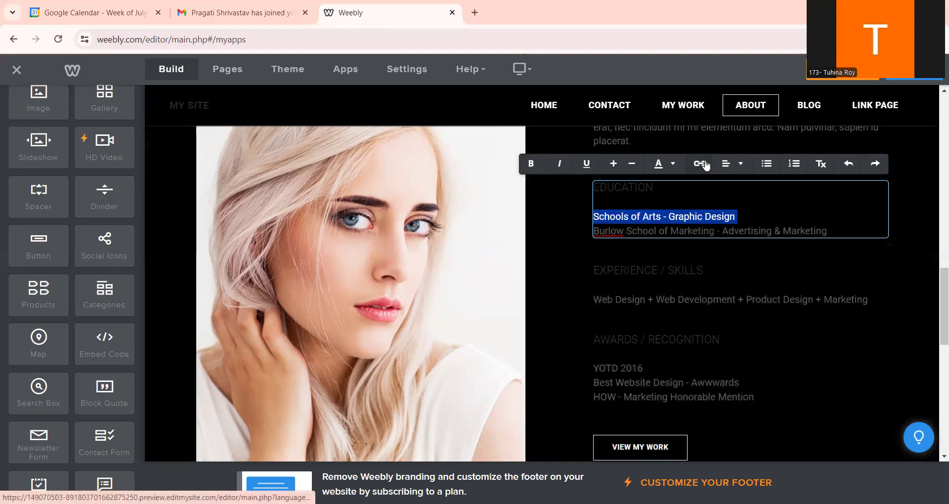
pyautogui.click(705, 166)
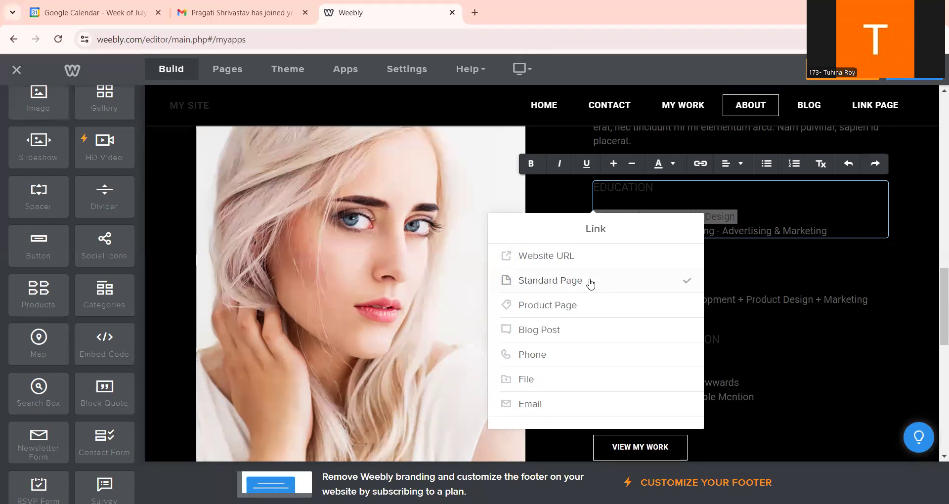
pyautogui.click(757, 259)
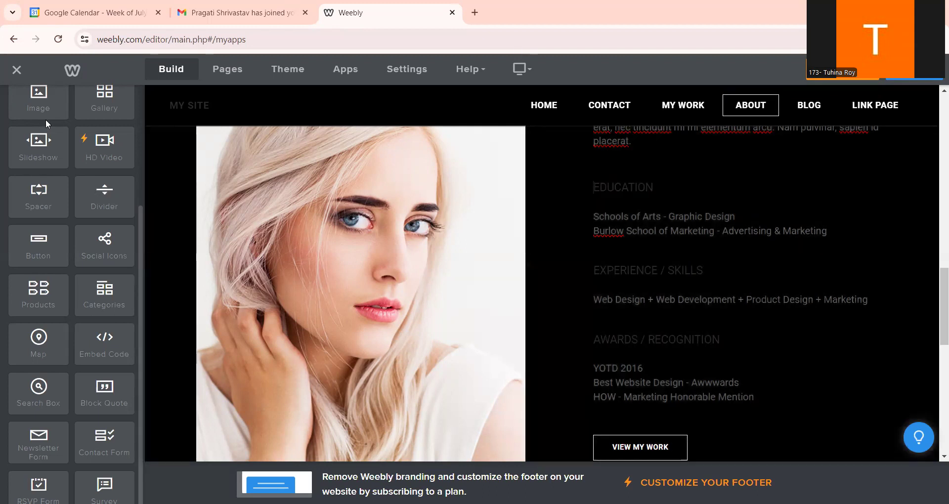
# Place an Image element beside the Education text on the About page and check its upload options
pyautogui.moveTo(46, 121); pyautogui.dragTo(866, 232)
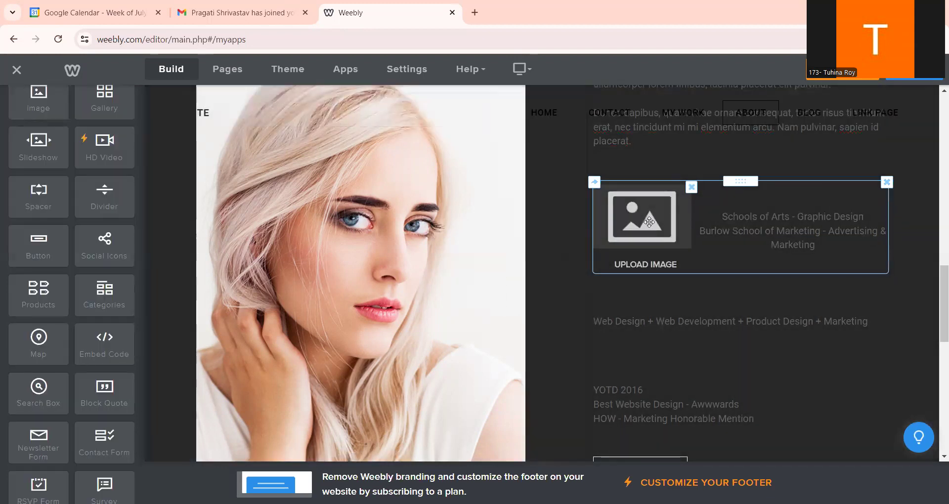
pyautogui.click(648, 222)
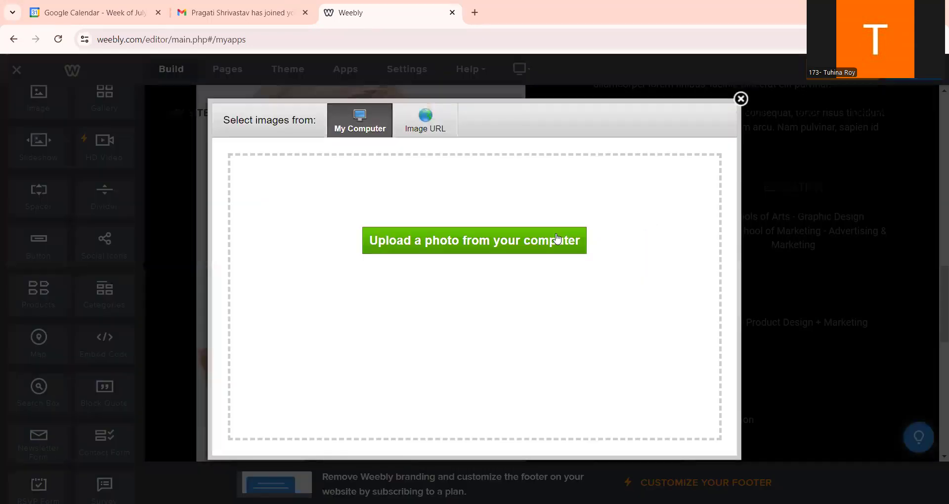
pyautogui.click(739, 103)
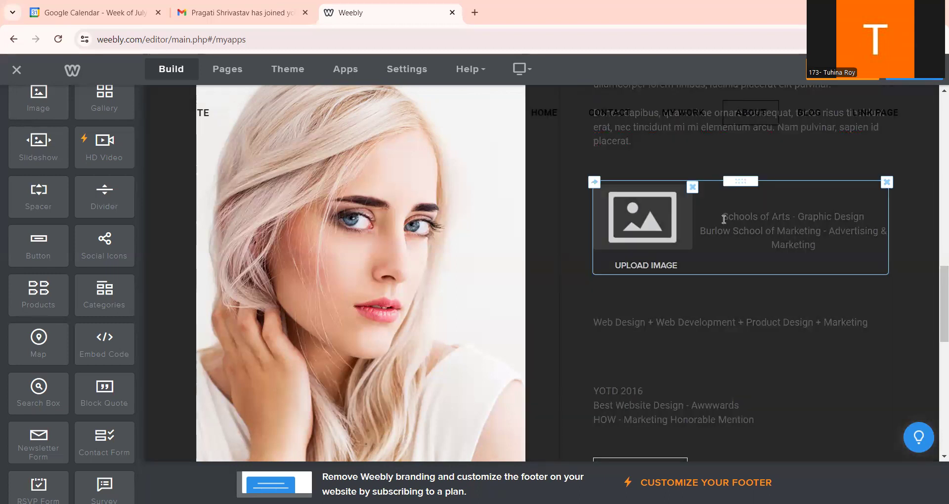
# Link the "Schools of Arts - Graphic Design" text to the Contact page as a Standard Page link
pyautogui.moveTo(722, 217); pyautogui.dragTo(875, 222)
pyautogui.click(737, 163)
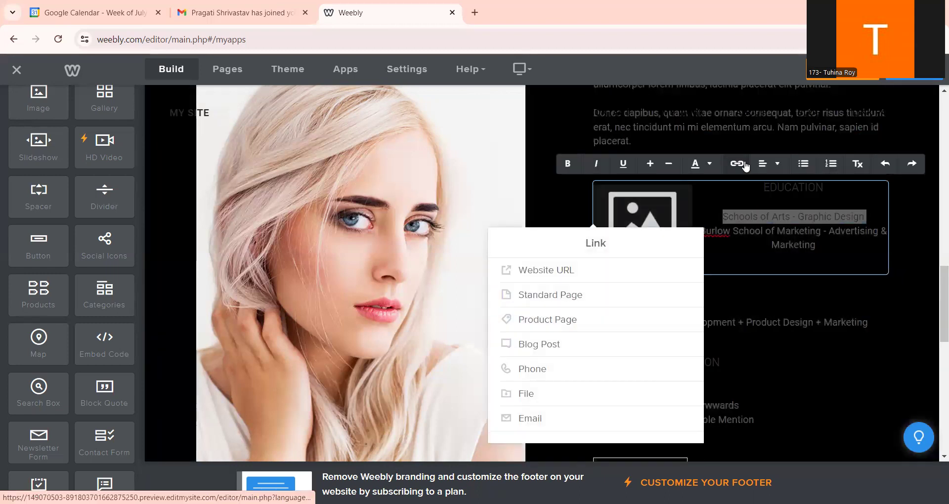
pyautogui.click(573, 290)
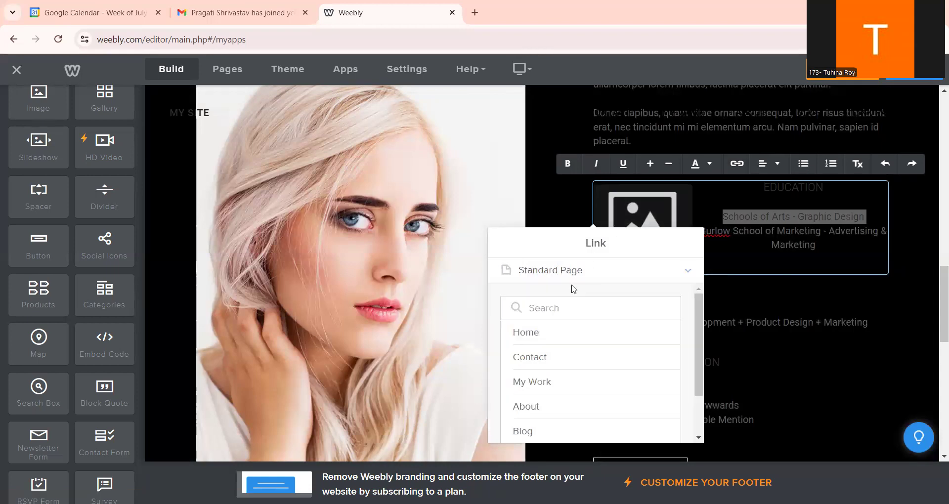
pyautogui.moveTo(699, 364); pyautogui.dragTo(663, 394)
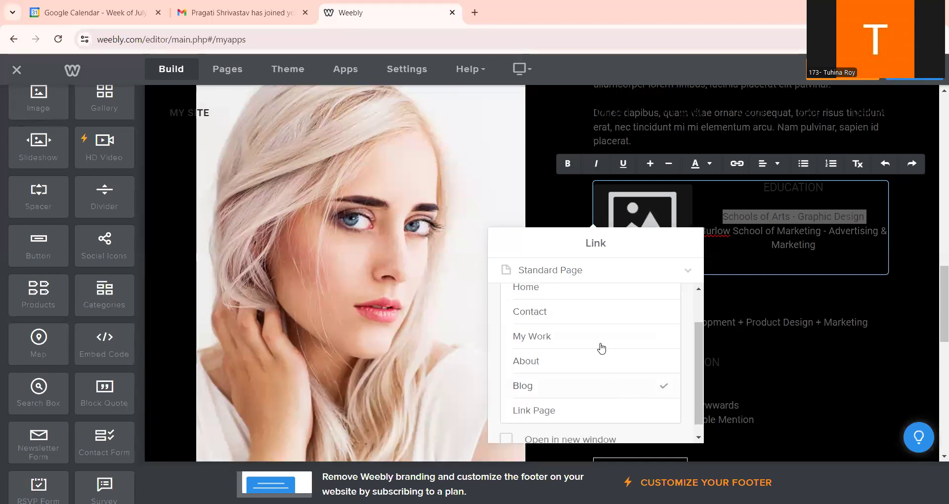
pyautogui.click(612, 310)
pyautogui.click(611, 302)
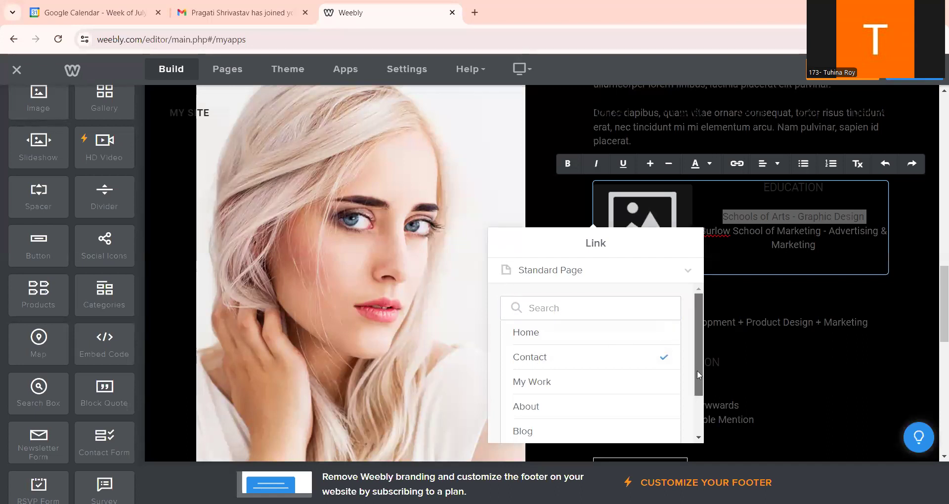
pyautogui.moveTo(696, 370); pyautogui.dragTo(697, 411)
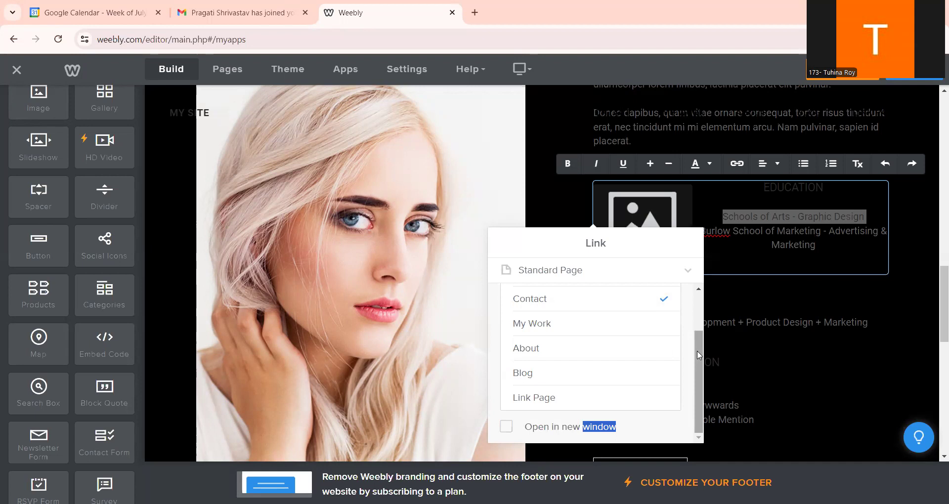
pyautogui.scroll(3, 698, 354)
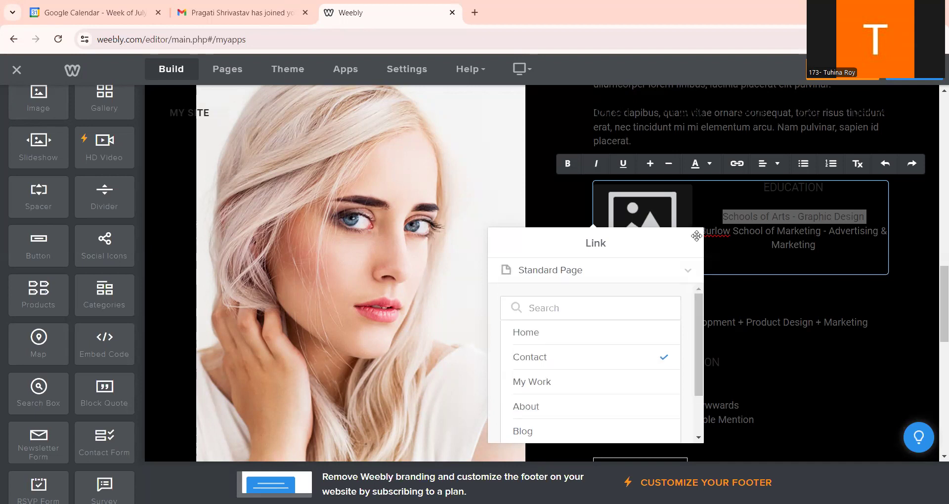
pyautogui.click(745, 251)
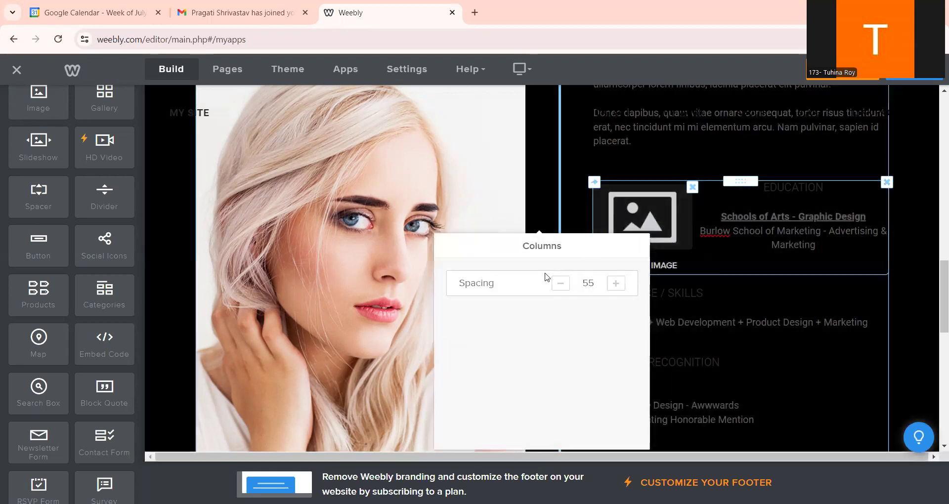
pyautogui.click(552, 226)
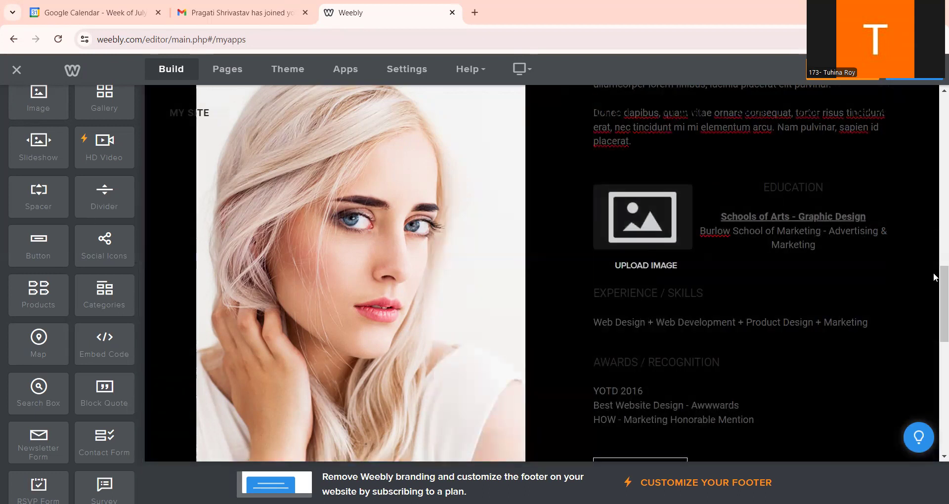
# Review the About page from its "About Me/ Resume" header down to the View My Work button
pyautogui.moveTo(934, 283); pyautogui.dragTo(930, 90)
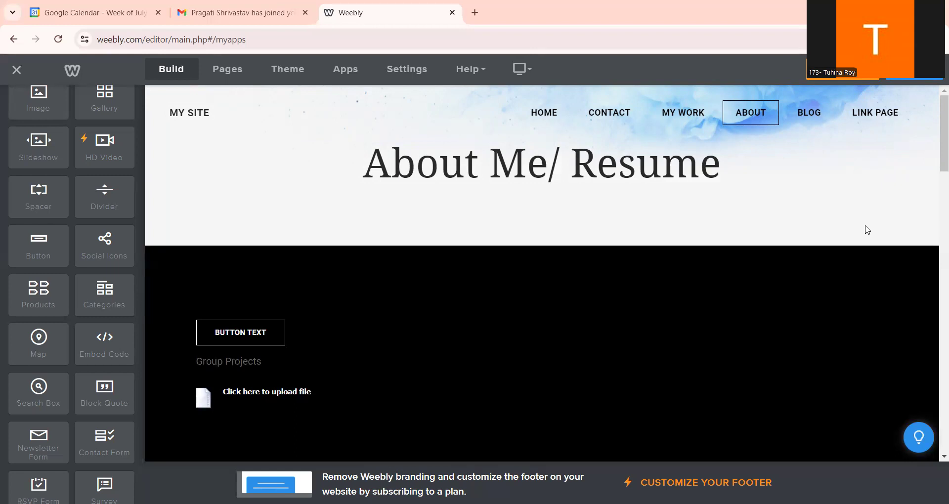
pyautogui.moveTo(935, 171); pyautogui.dragTo(935, 247)
pyautogui.scroll(-10, 935, 247)
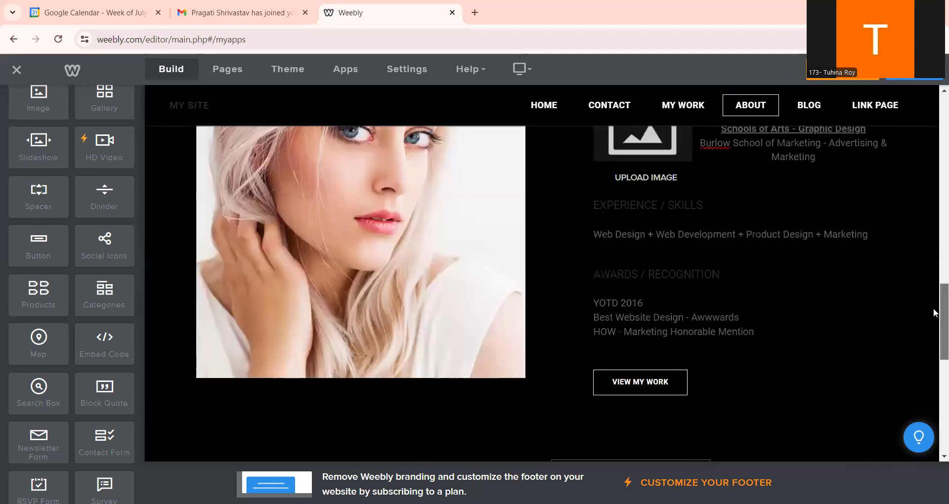
pyautogui.scroll(-2, 934, 312)
pyautogui.scroll(3, 934, 312)
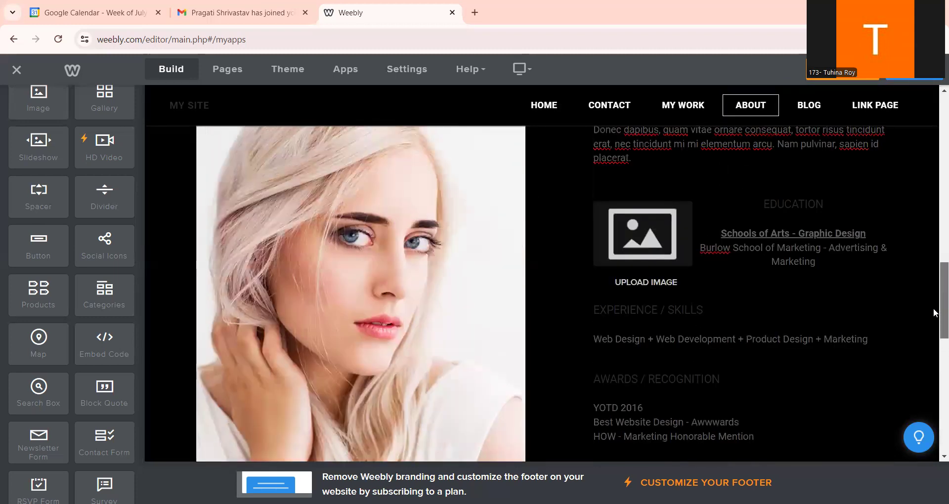
pyautogui.scroll(-1, 933, 311)
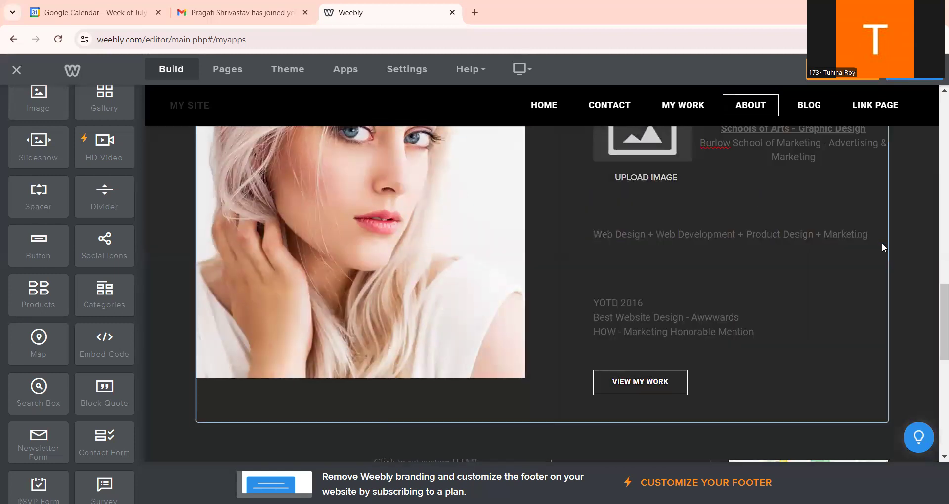
# Place a Text element beside the Awards / Recognition section on the About page and open it for editing
pyautogui.scroll(1, 933, 297)
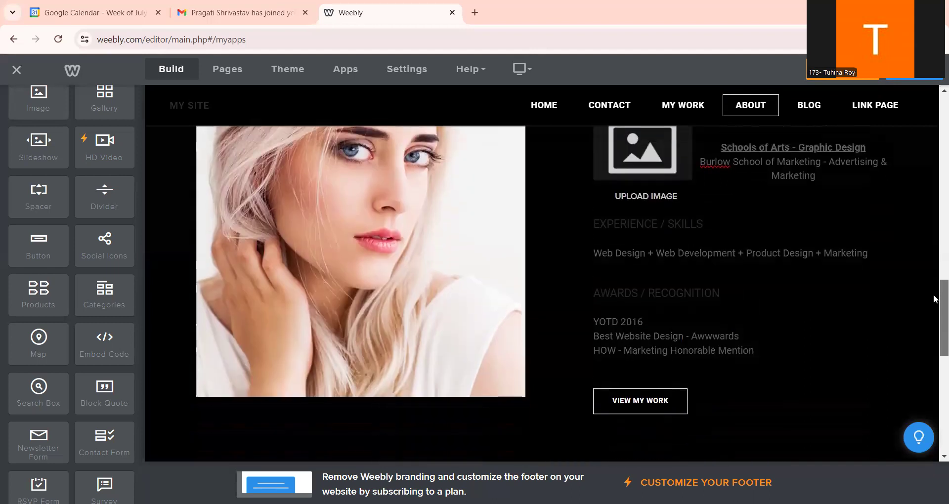
pyautogui.scroll(-1, 932, 299)
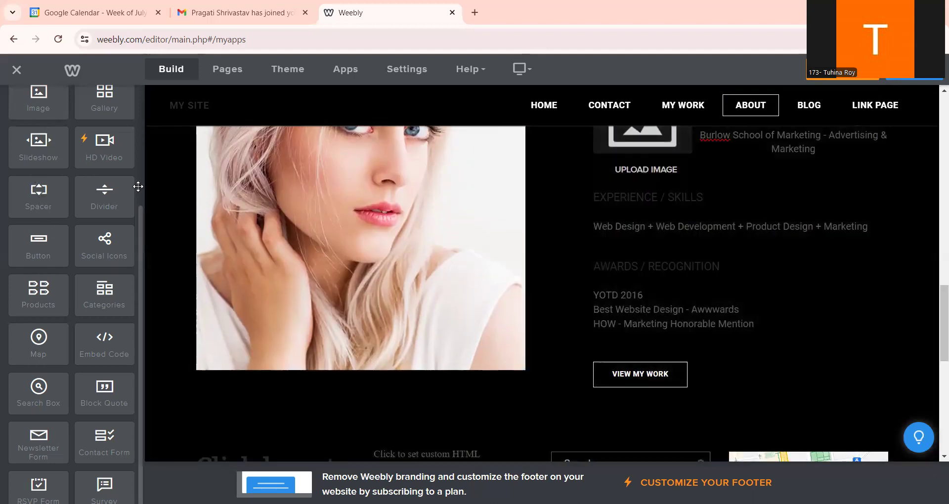
pyautogui.moveTo(140, 207); pyautogui.dragTo(143, 119)
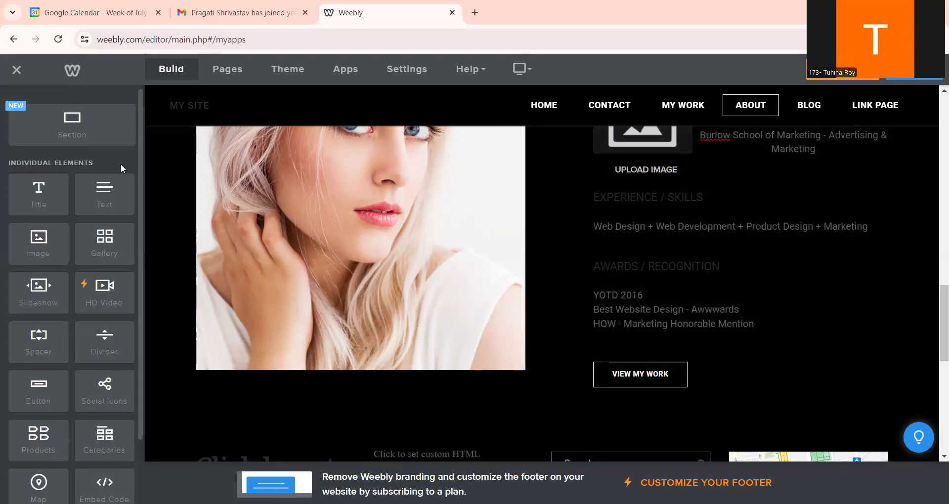
pyautogui.moveTo(106, 203); pyautogui.dragTo(617, 265)
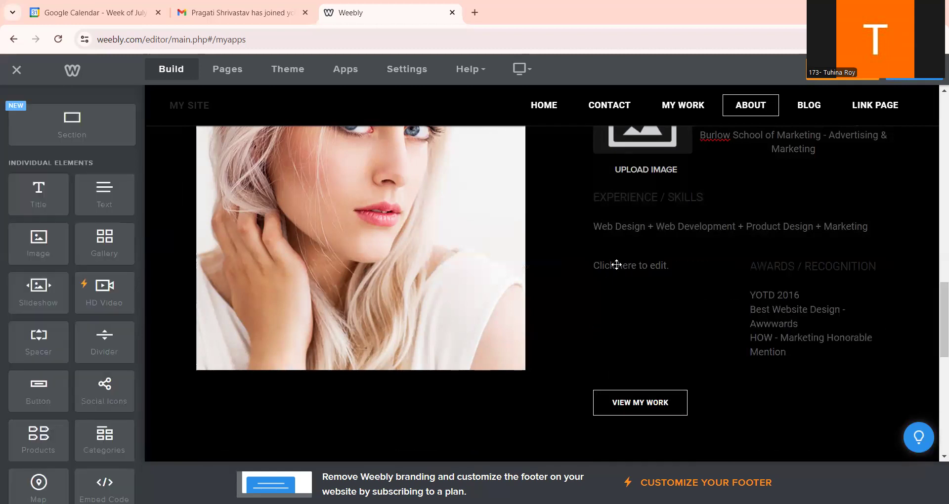
pyautogui.click(616, 265)
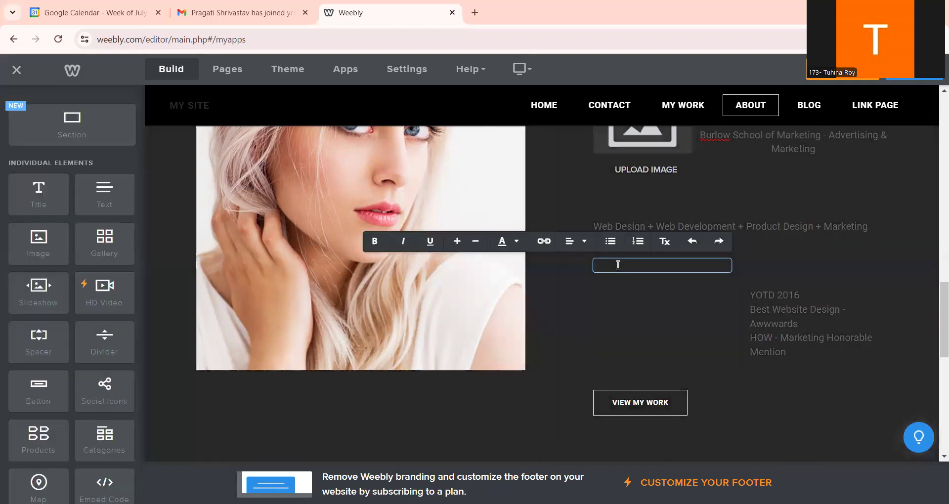
# Enter "Languages" as the text's heading, followed by the lines "Hindi- Full WOrking Proficiency/ Elementary level" and "English"
pyautogui.write('Languages')
pyautogui.press('Return')
pyautogui.press('Return')
pyautogui.write('H')
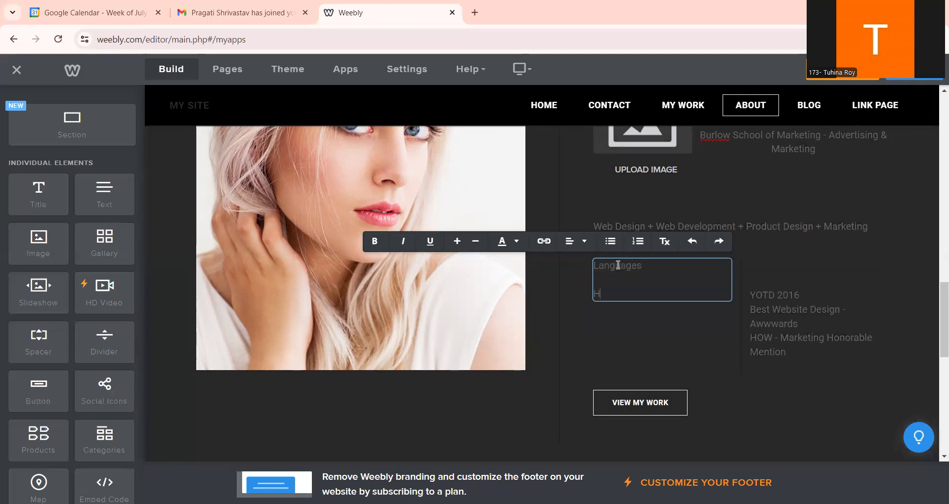
pyautogui.write('indi- Full WOrking Prof')
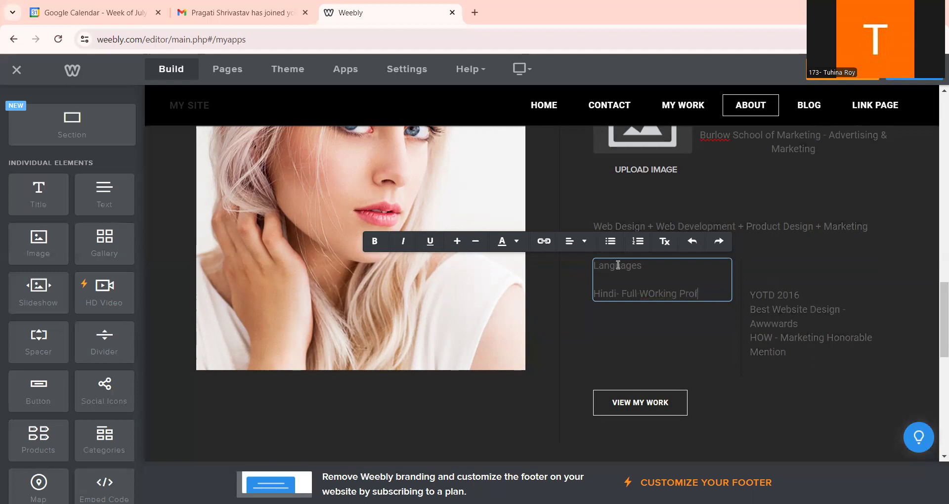
pyautogui.write('iciency/')
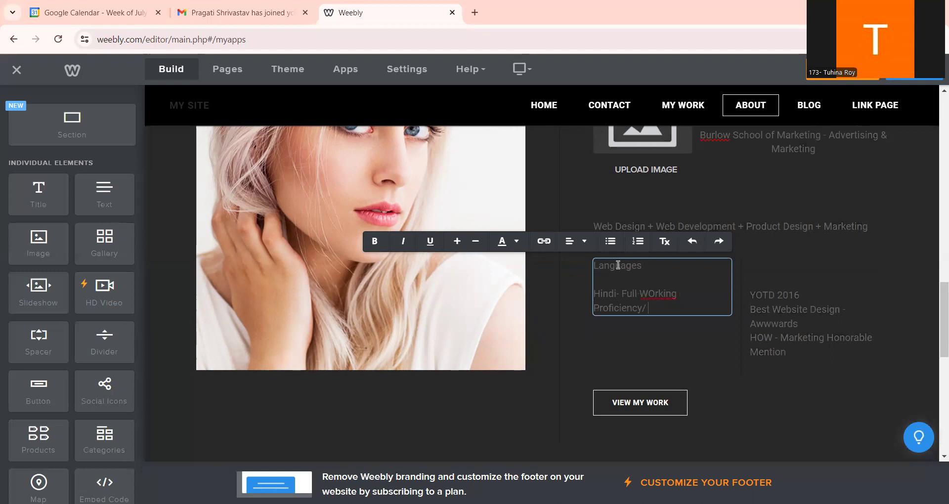
pyautogui.write(' Elementary levvel')
pyautogui.press('BackSpace')
pyautogui.press('BackSpace')
pyautogui.press('BackSpace')
pyautogui.write('el')
pyautogui.press('Return')
pyautogui.write('Englis')
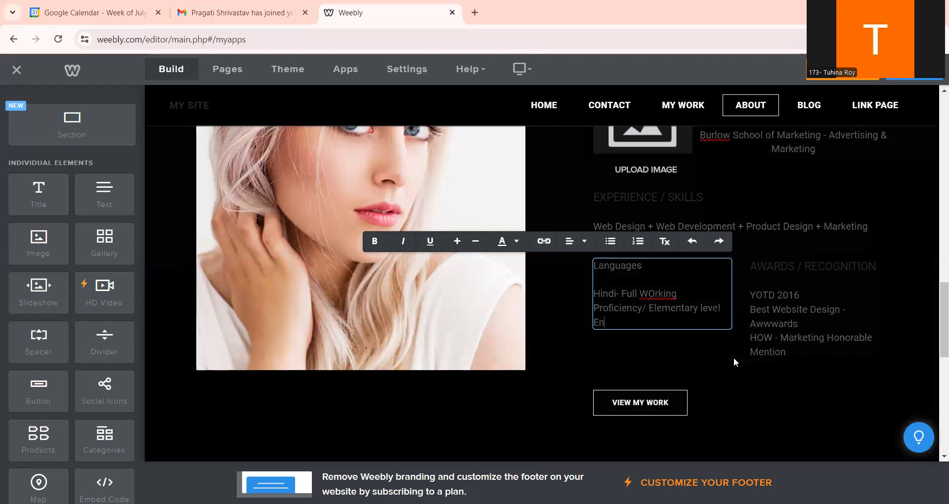
pyautogui.write('h')
# Open the My Work page and inspect the toucan image's settings and available link types
pyautogui.click(691, 108)
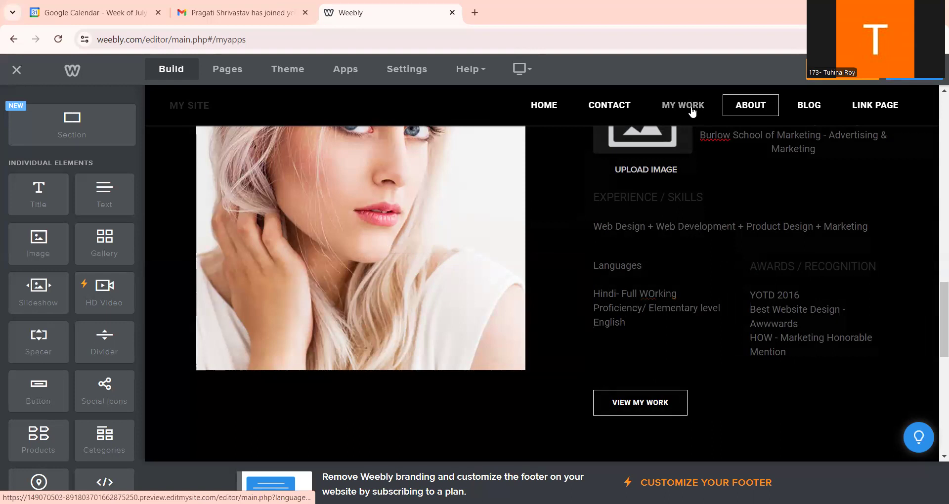
pyautogui.click(691, 110)
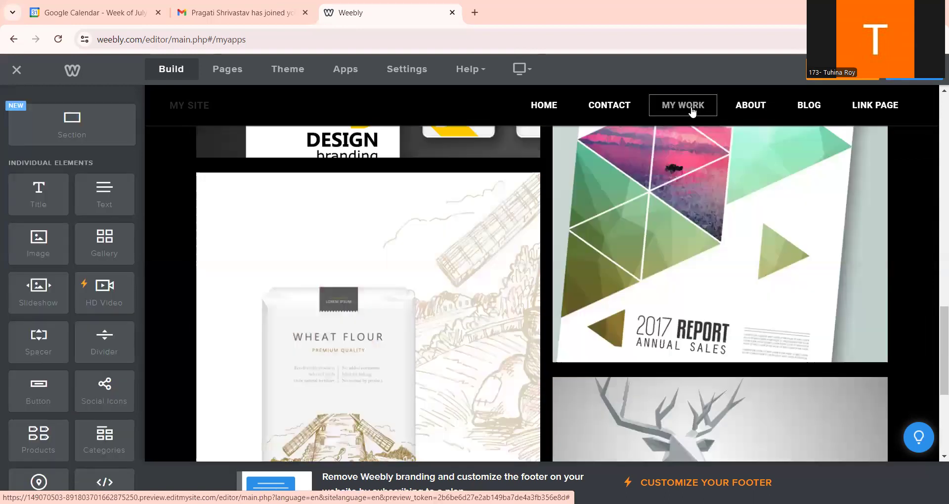
pyautogui.moveTo(934, 316); pyautogui.dragTo(933, 143)
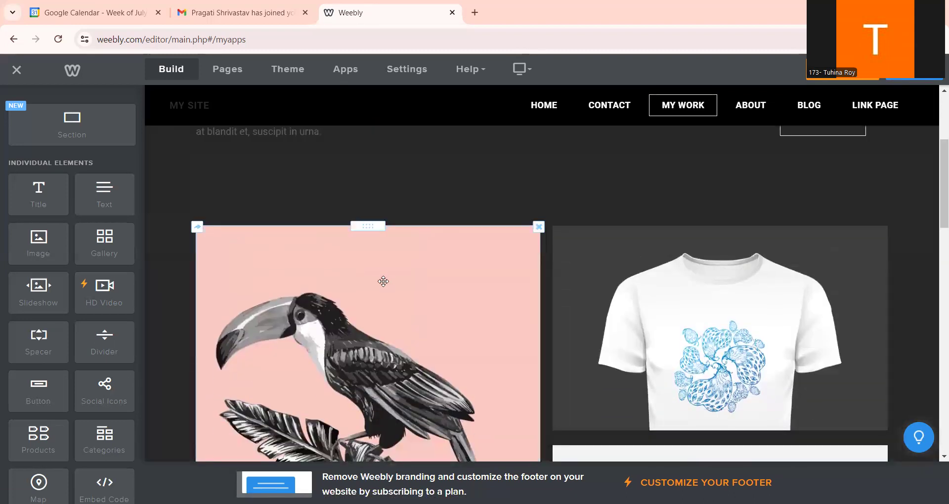
pyautogui.click(383, 281)
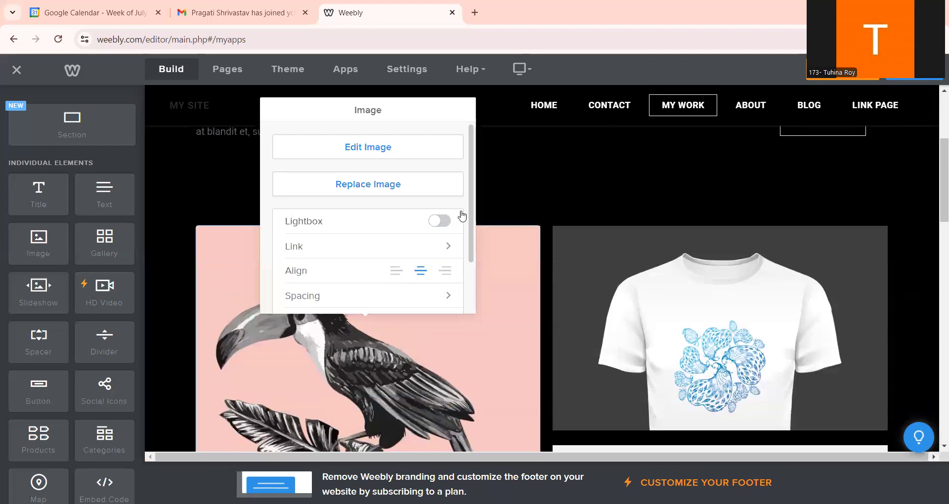
pyautogui.scroll(-2, 466, 293)
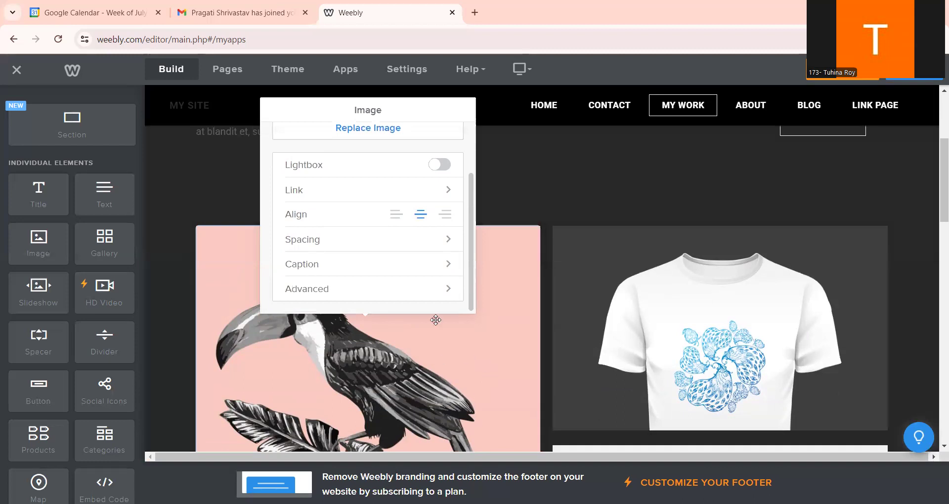
pyautogui.click(430, 189)
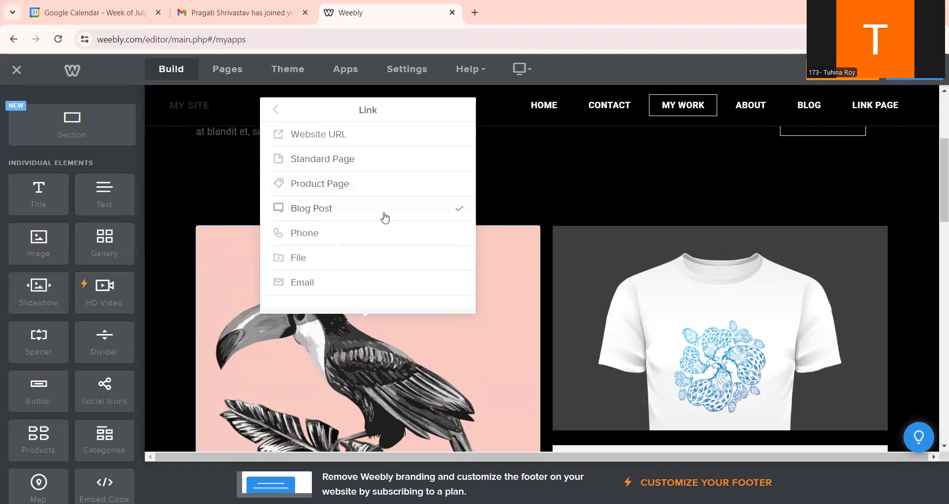
pyautogui.click(546, 285)
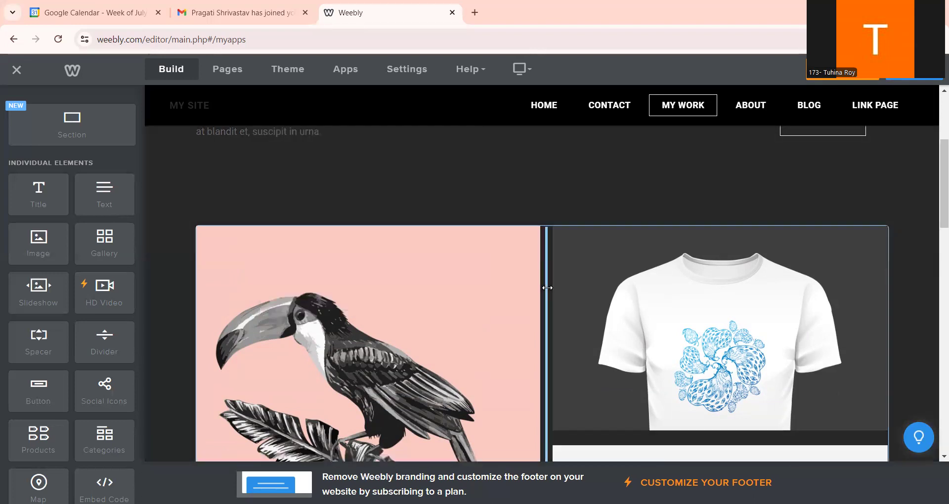
pyautogui.click(469, 298)
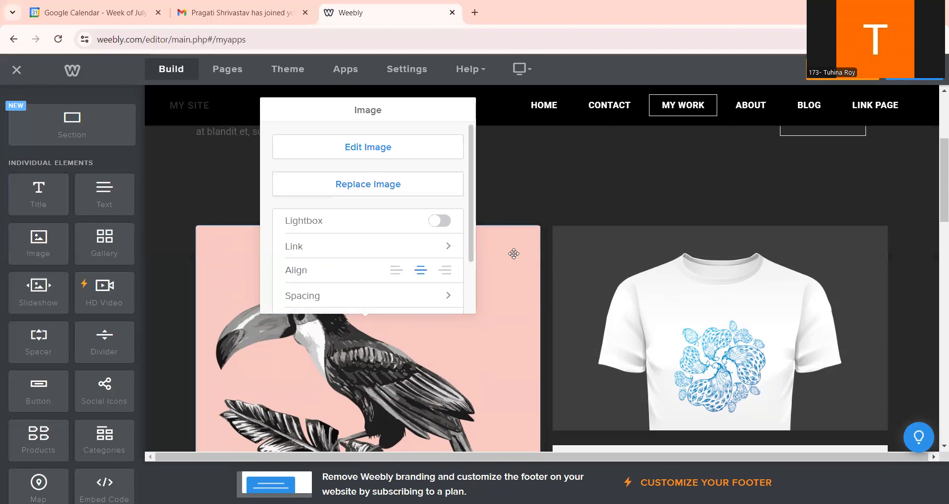
# Link the T-shirt image on the My Work page to the file article_review.pdf
pyautogui.click(676, 260)
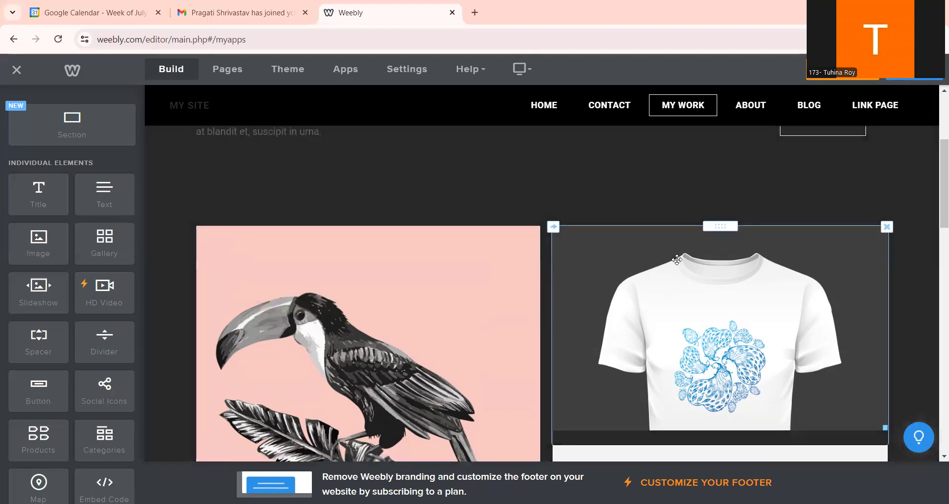
pyautogui.click(677, 261)
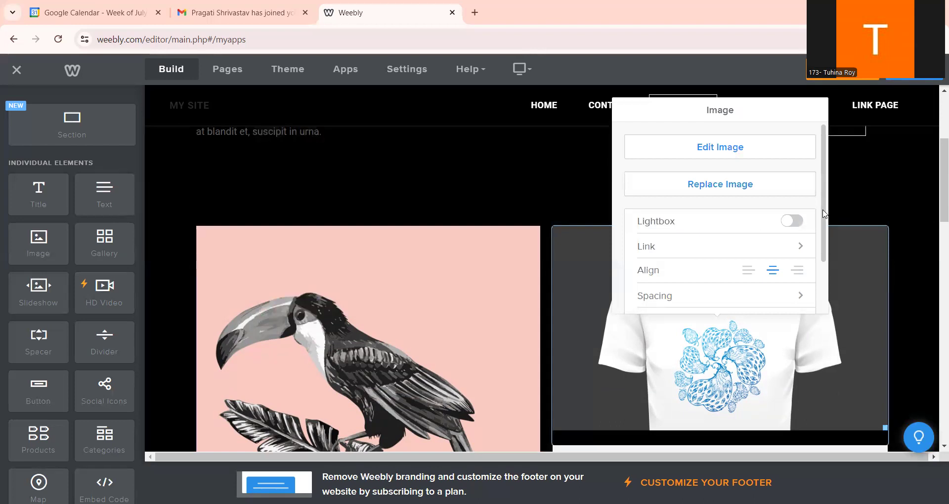
pyautogui.scroll(-2, 822, 213)
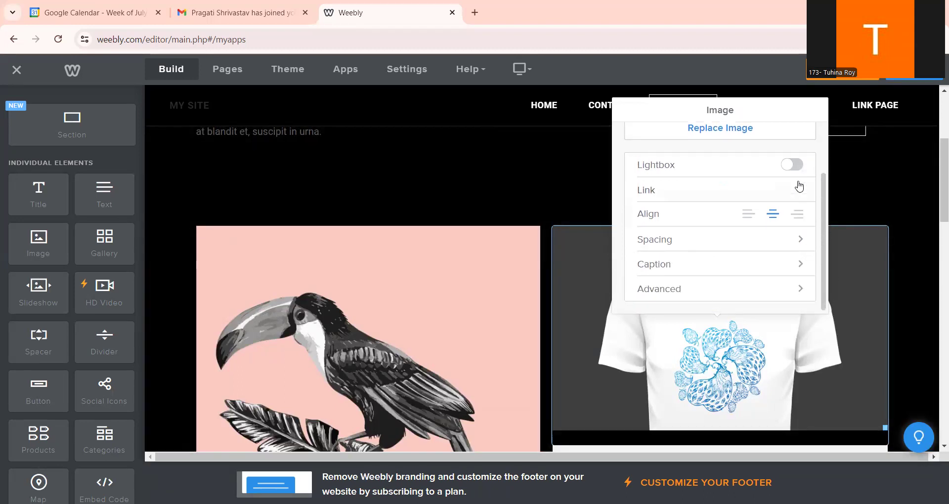
pyautogui.click(799, 190)
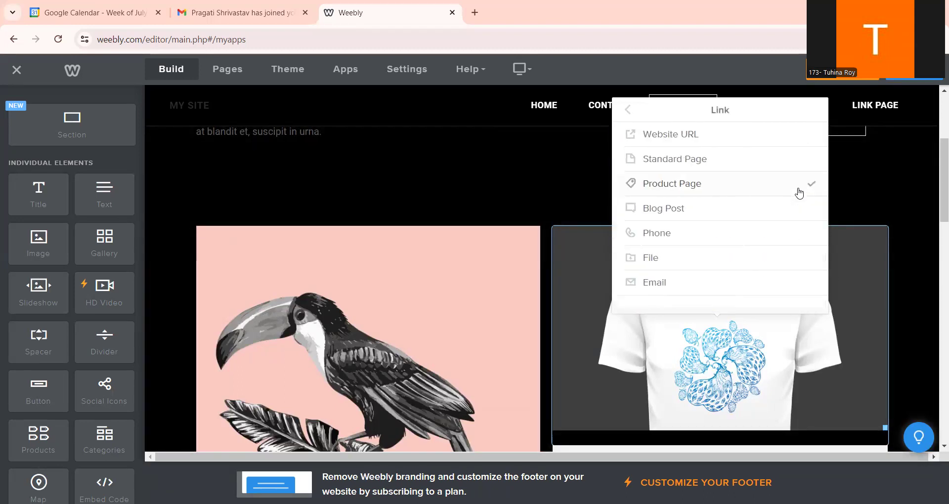
pyautogui.click(714, 259)
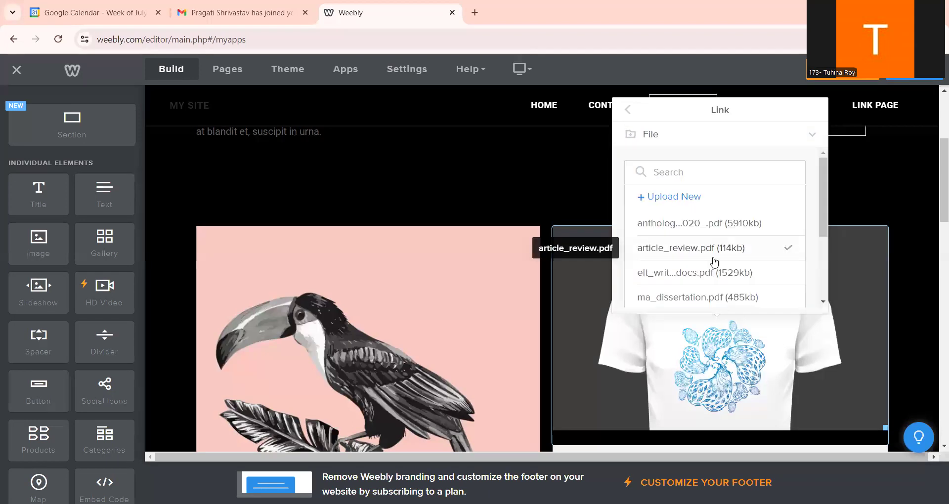
pyautogui.click(709, 227)
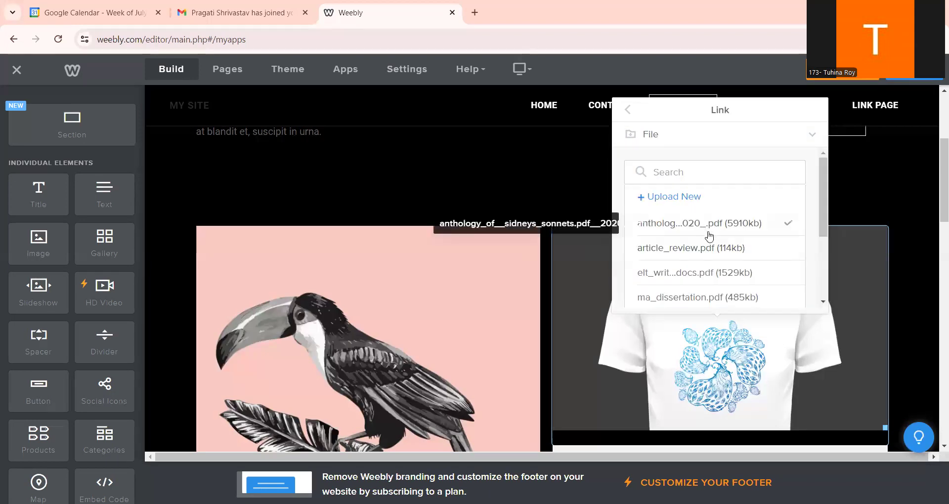
pyautogui.click(694, 276)
pyautogui.click(706, 247)
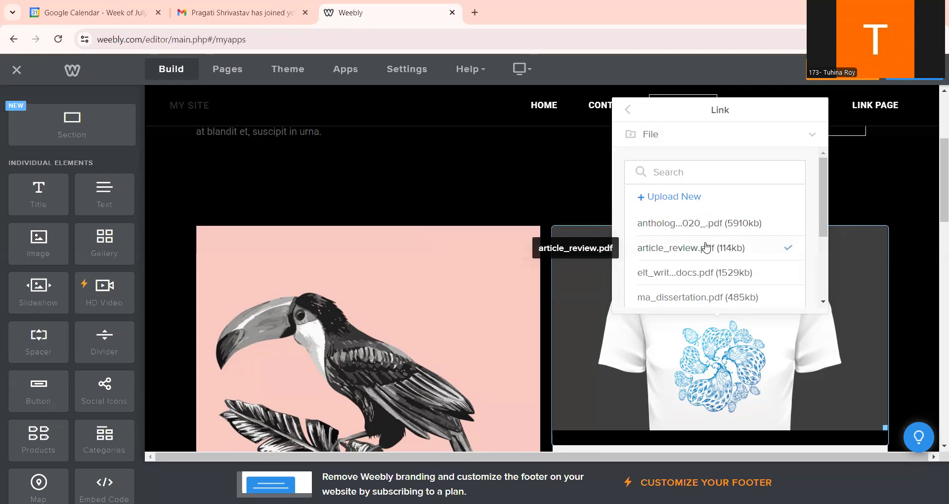
pyautogui.click(707, 248)
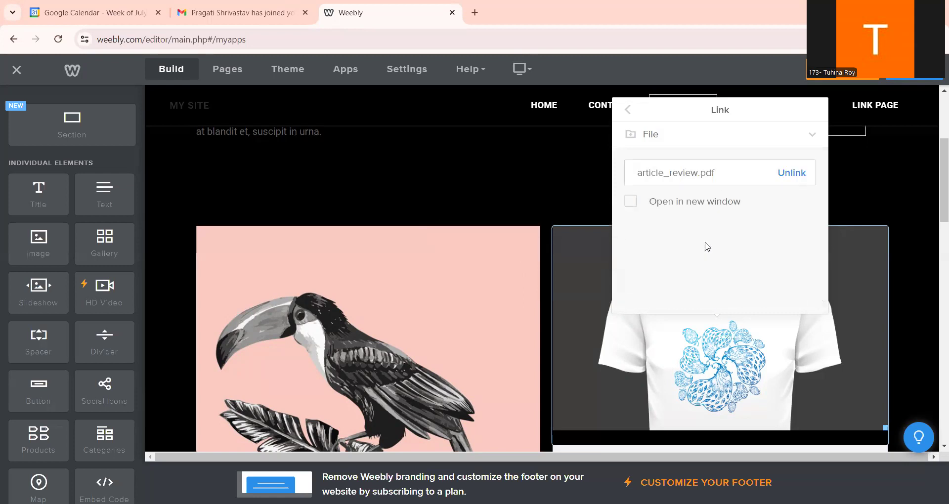
pyautogui.click(627, 110)
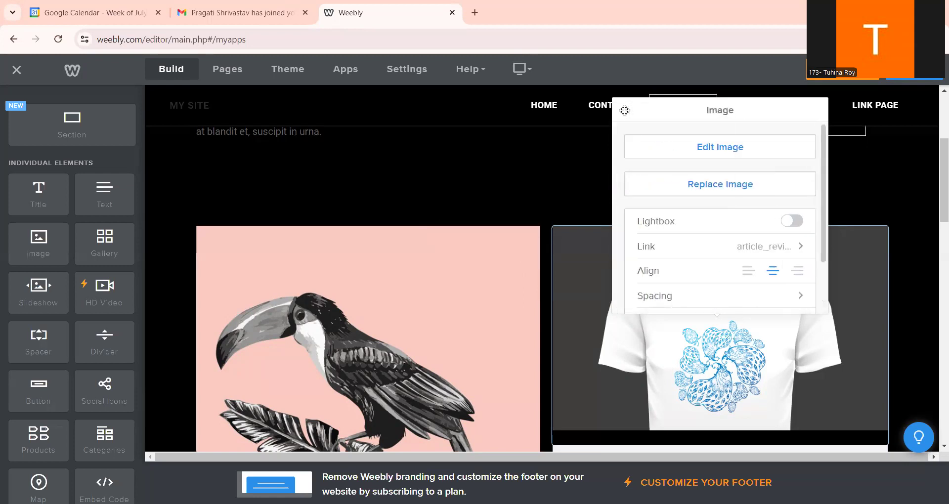
pyautogui.moveTo(824, 243); pyautogui.dragTo(823, 286)
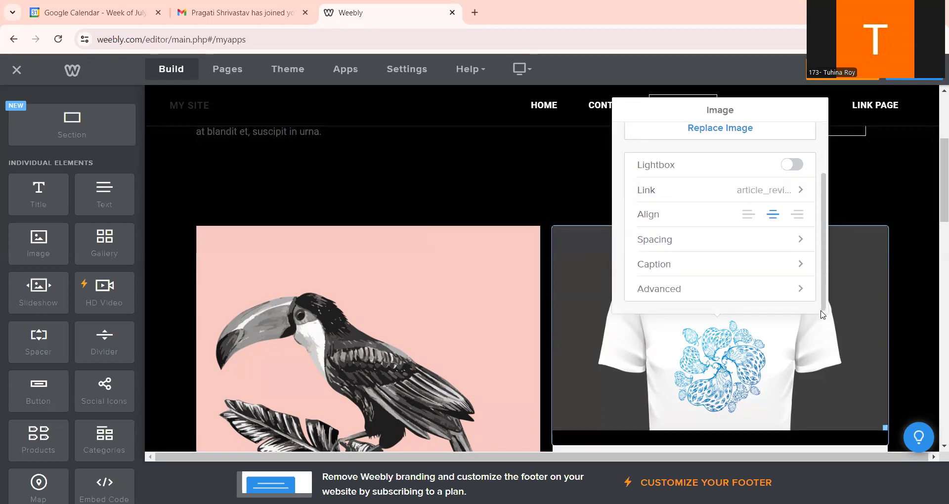
pyautogui.click(895, 188)
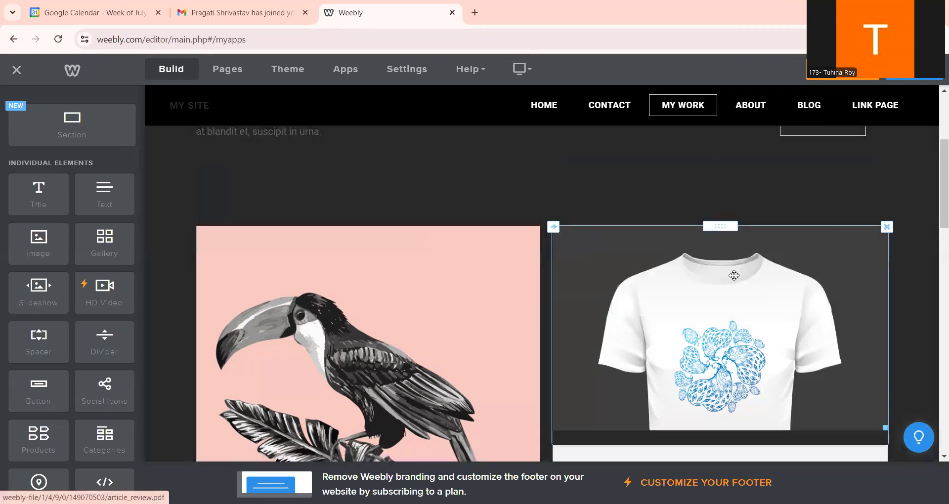
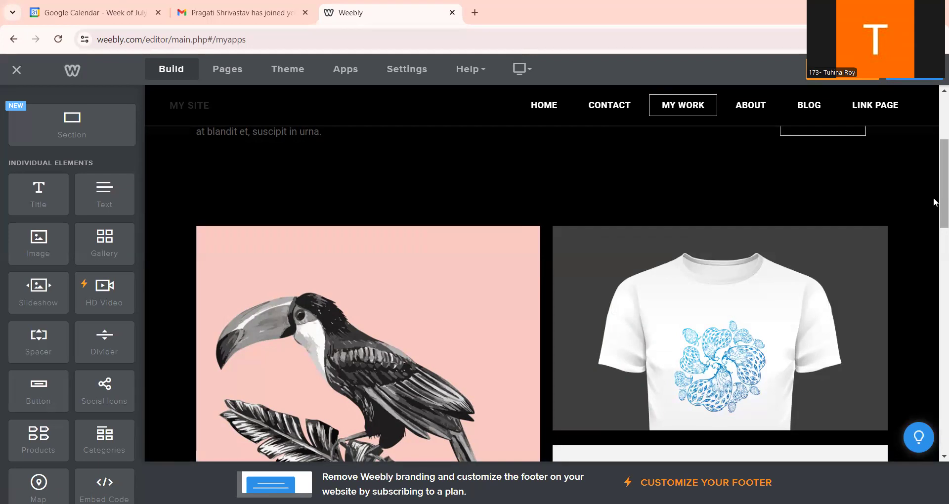
# Review the My Work page's header, introduction and portfolio images down to the wheat flour and deer pictures
pyautogui.scroll(-5, 933, 201)
pyautogui.scroll(-15, 933, 271)
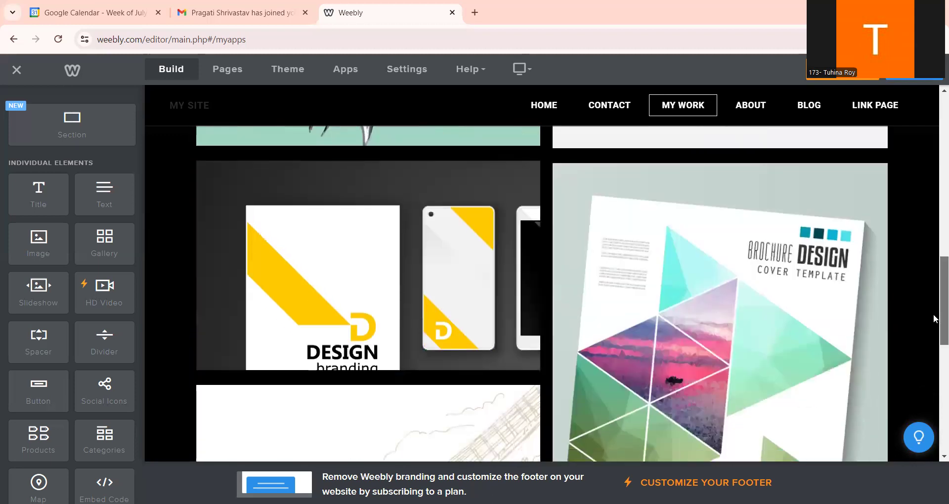
pyautogui.scroll(12, 933, 290)
pyautogui.scroll(15, 932, 286)
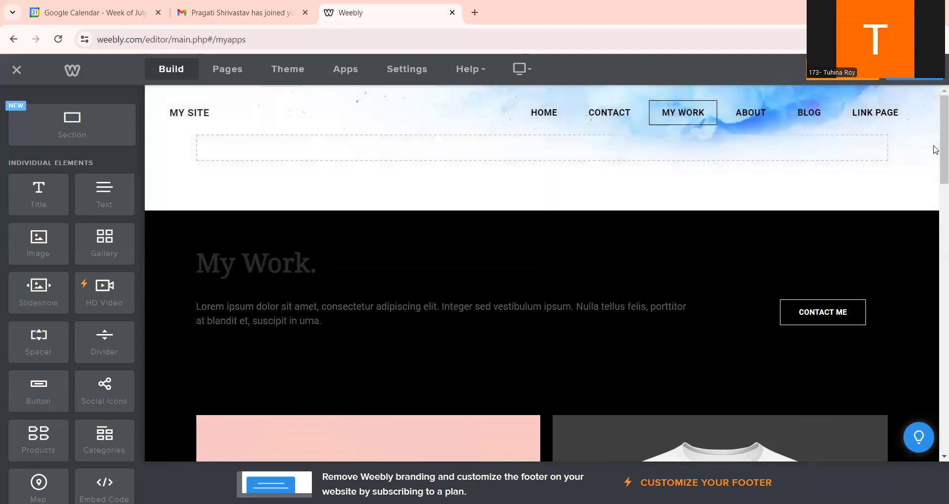
pyautogui.scroll(-5, 935, 150)
pyautogui.scroll(-3, 933, 270)
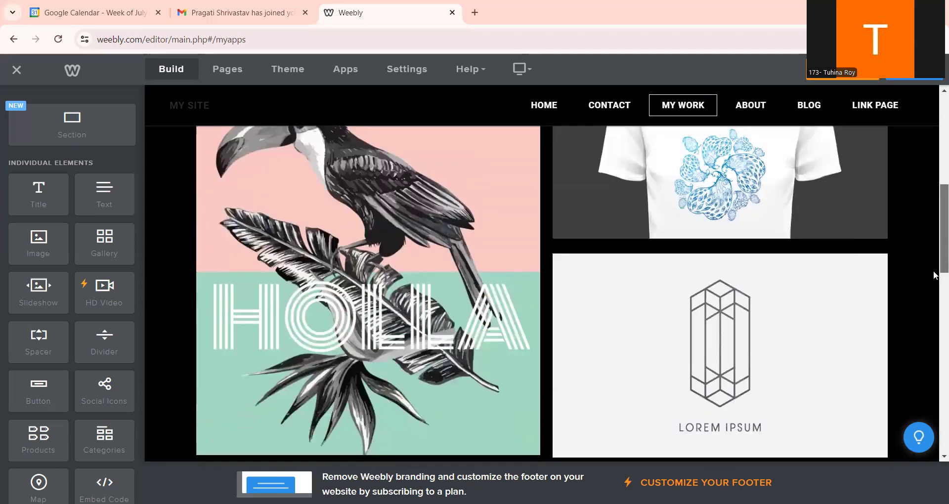
pyautogui.scroll(-4, 933, 275)
pyautogui.scroll(-2, 933, 286)
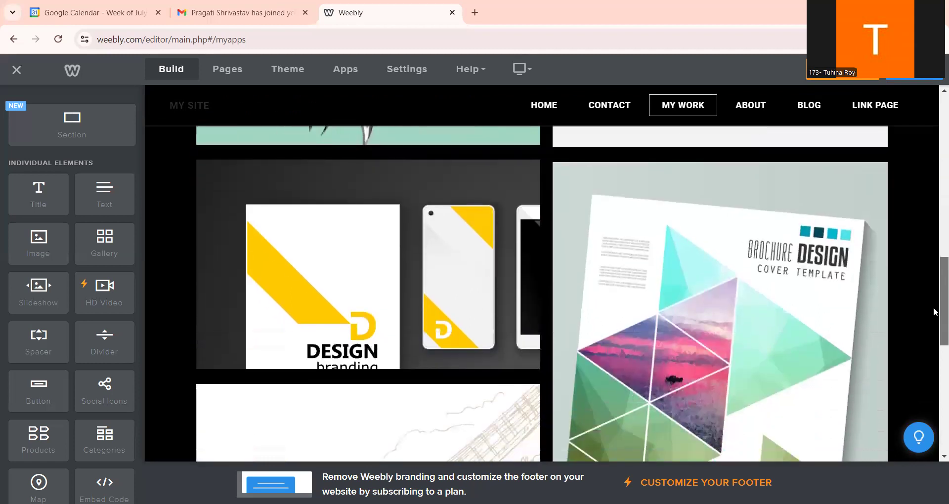
pyautogui.scroll(-5, 934, 312)
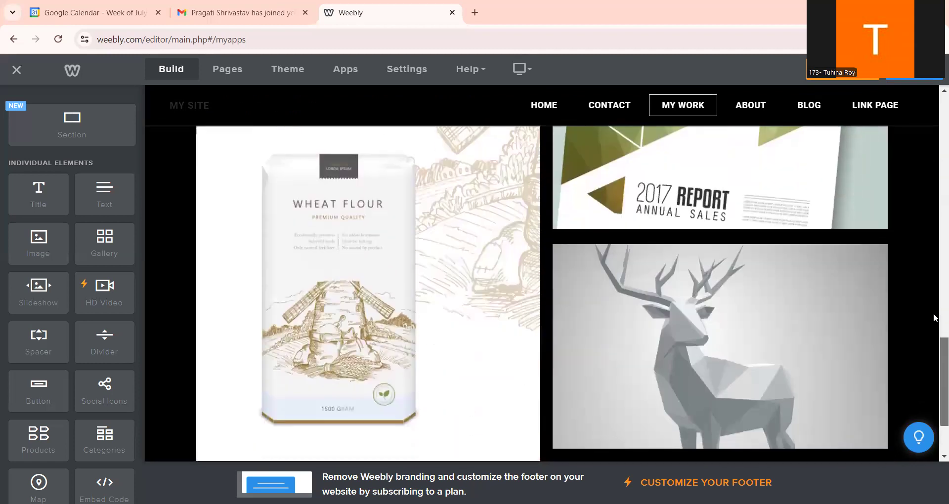
pyautogui.scroll(20, 933, 313)
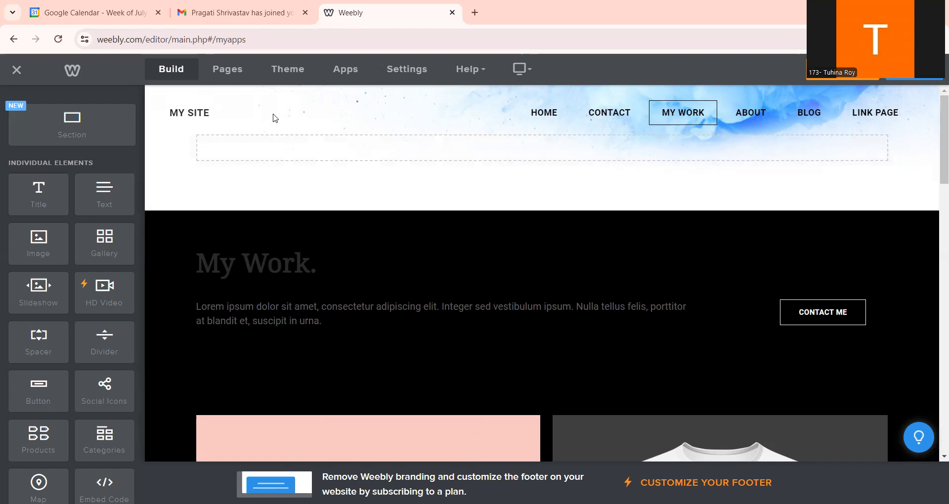
# Open the Contact page for editing
pyautogui.click(608, 115)
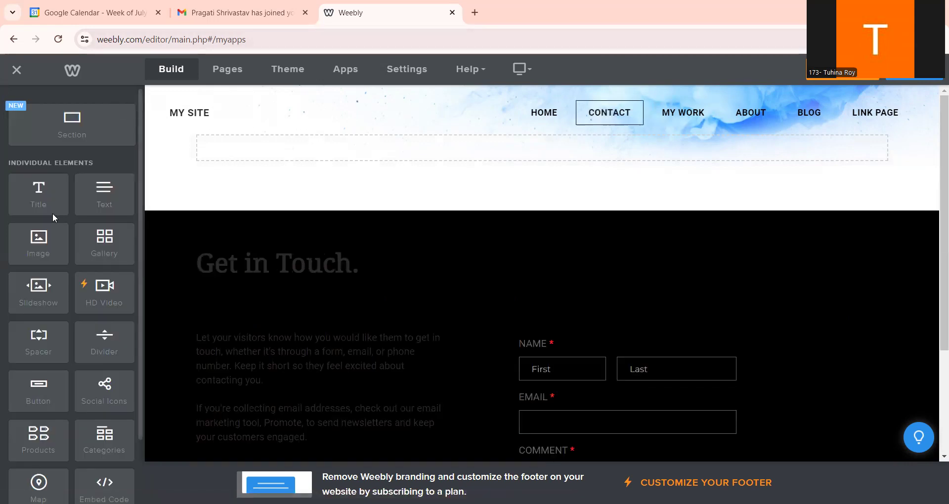
pyautogui.moveTo(79, 128); pyautogui.dragTo(286, 189)
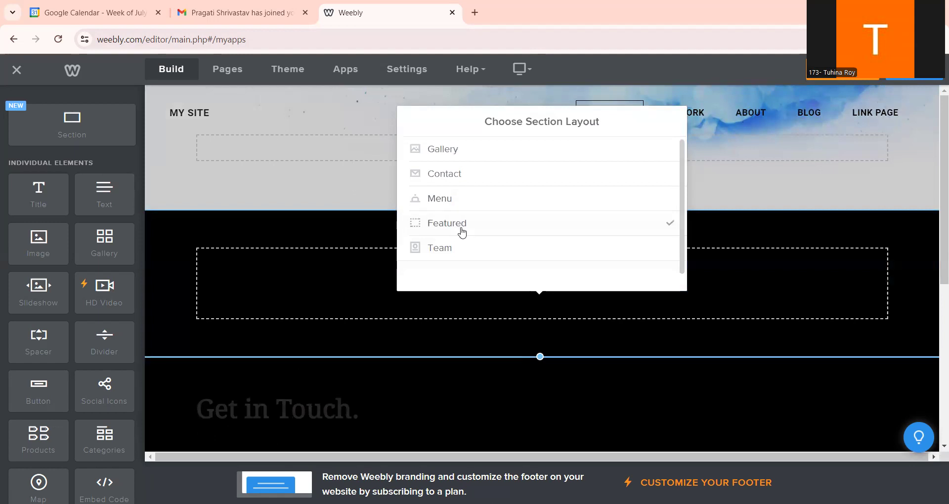
pyautogui.click(415, 309)
pyautogui.moveTo(433, 298)
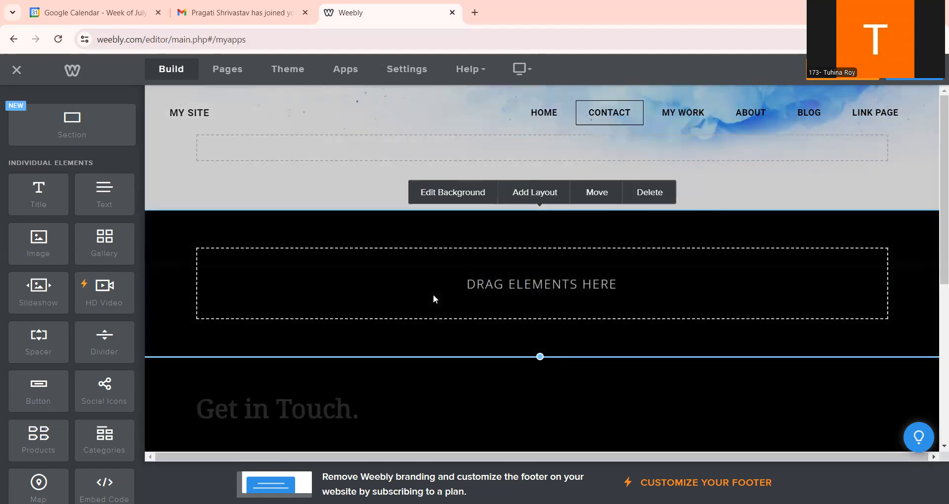
pyautogui.click(647, 191)
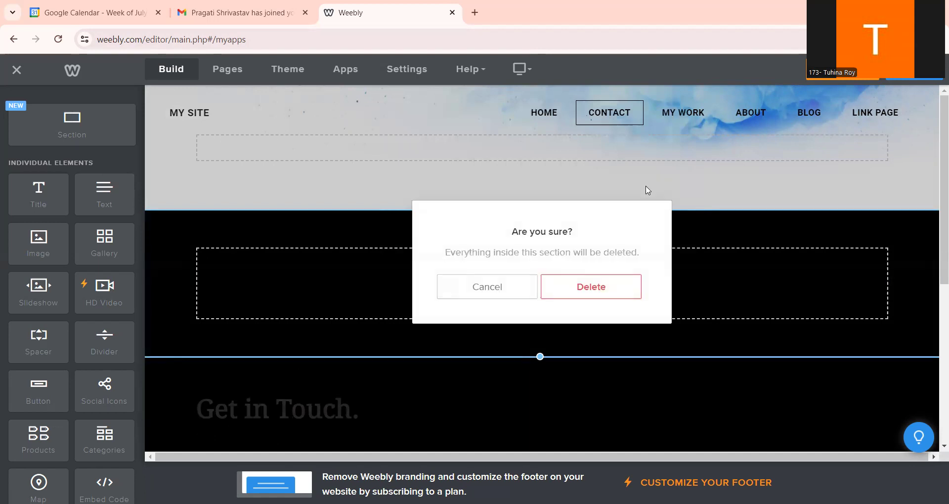
pyautogui.click(612, 290)
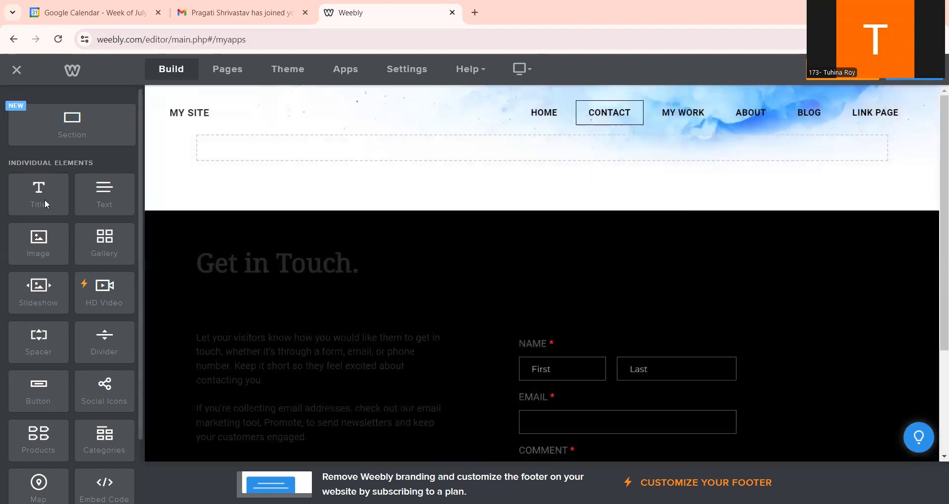
# Add a title element in the Contact page's header and set its text to "Experience"
pyautogui.moveTo(43, 197); pyautogui.dragTo(221, 229)
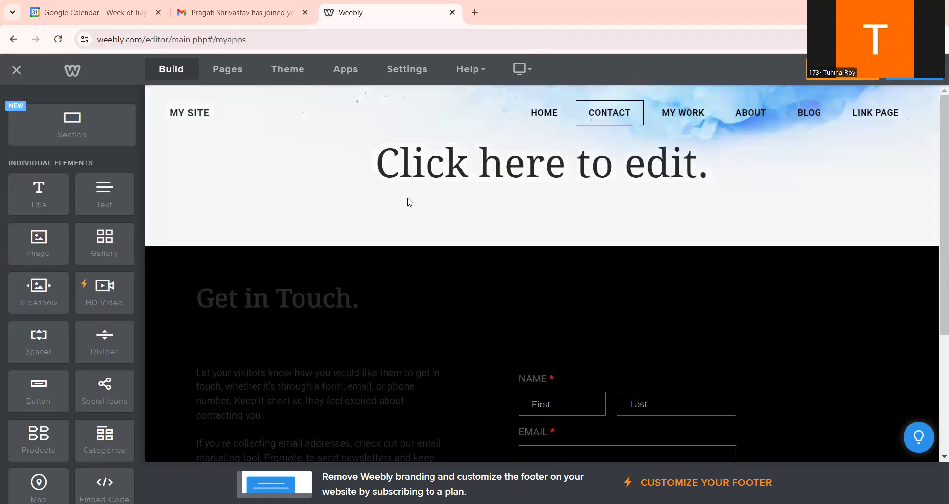
pyautogui.click(408, 155)
pyautogui.write('Exp')
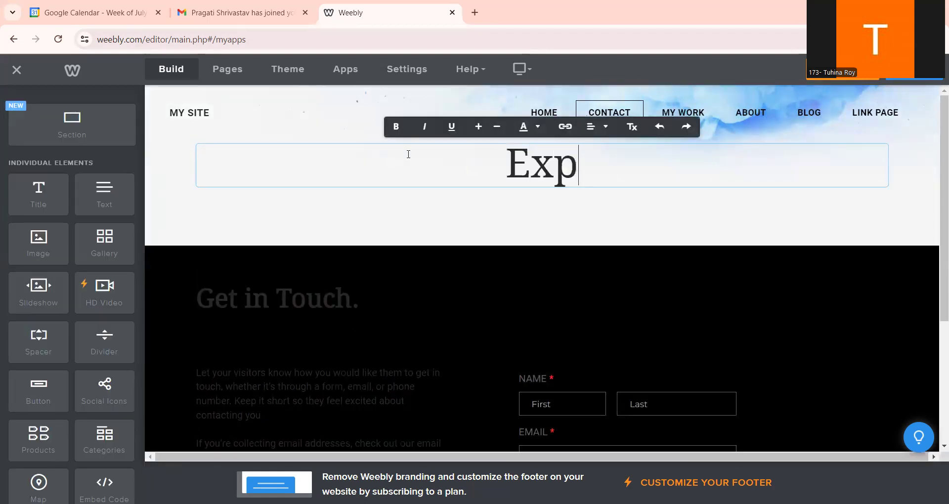
pyautogui.write('erience')
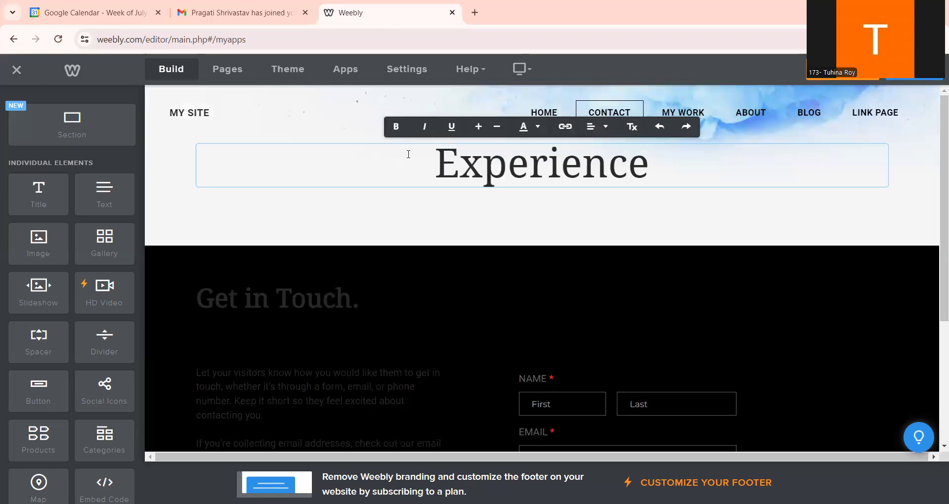
pyautogui.click(418, 271)
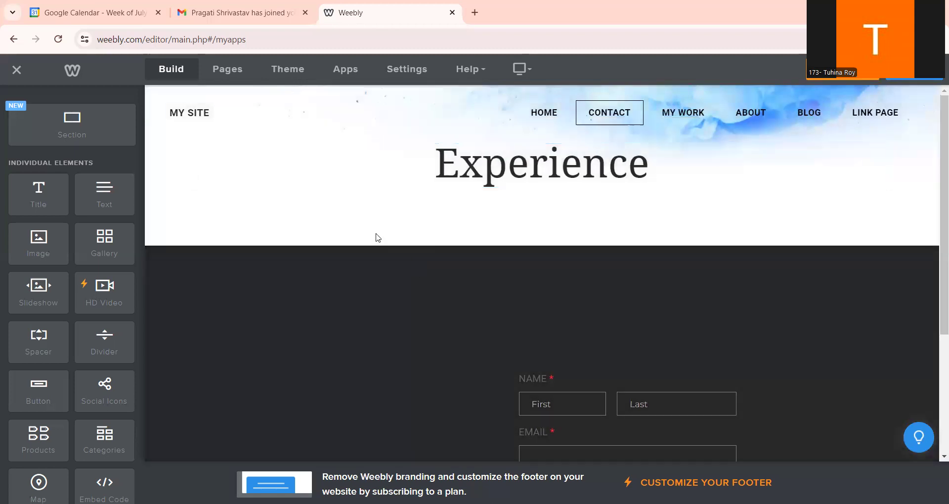
pyautogui.click(389, 292)
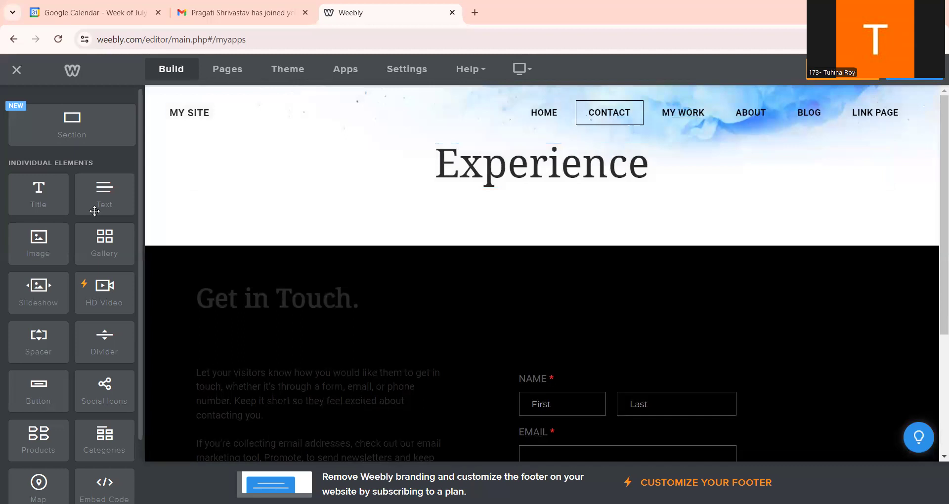
# Add a text element above the "Get in Touch." heading and open it for editing
pyautogui.moveTo(95, 204); pyautogui.dragTo(221, 274)
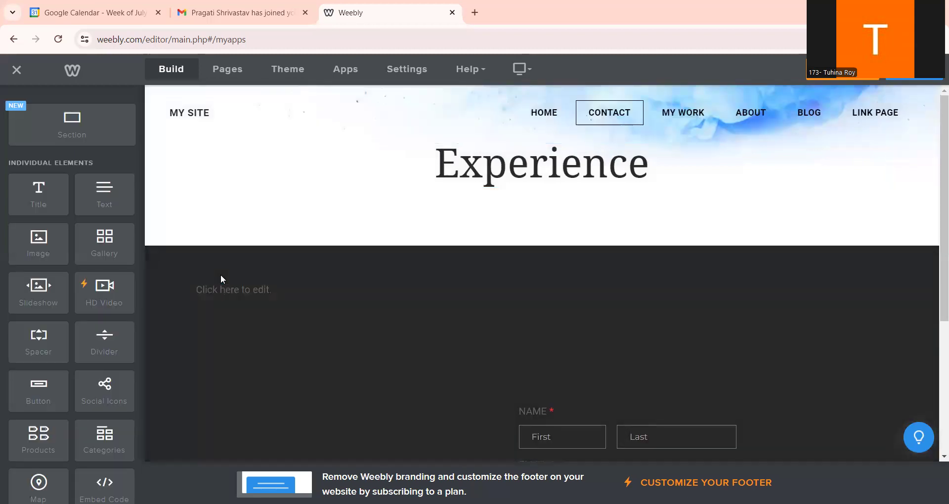
pyautogui.scroll(-1, 934, 242)
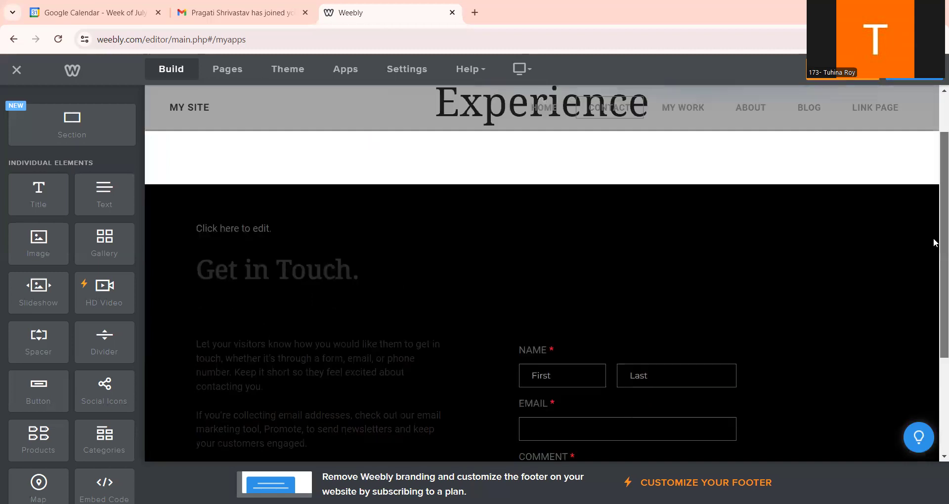
pyautogui.scroll(1, 934, 232)
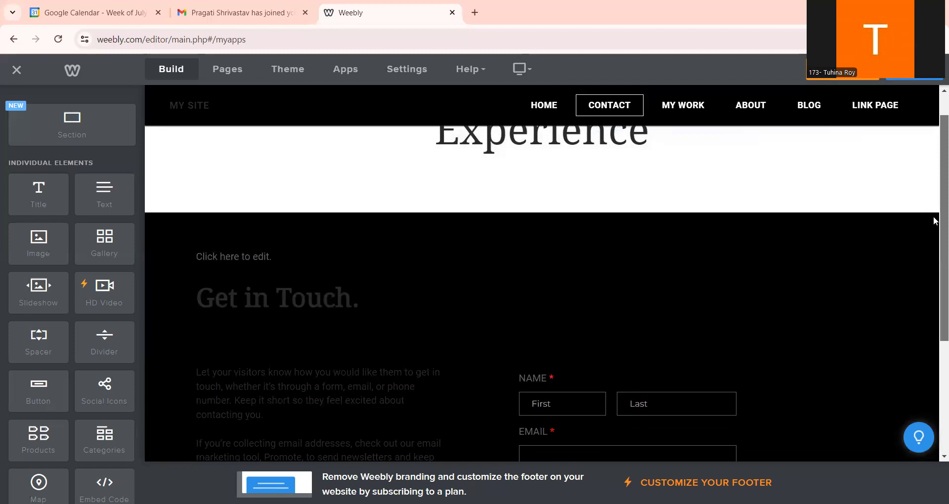
pyautogui.click(252, 254)
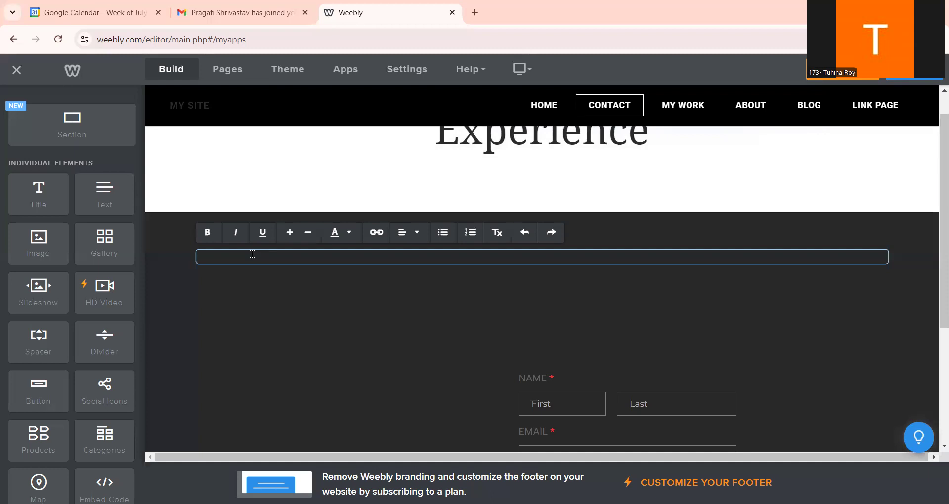
# Enter "Internship- Role, Organisation, Duration and Place" as the first line of the text element above "Get in Touch."
pyautogui.write('Inter')
pyautogui.hotkey('ctrl', 'a')
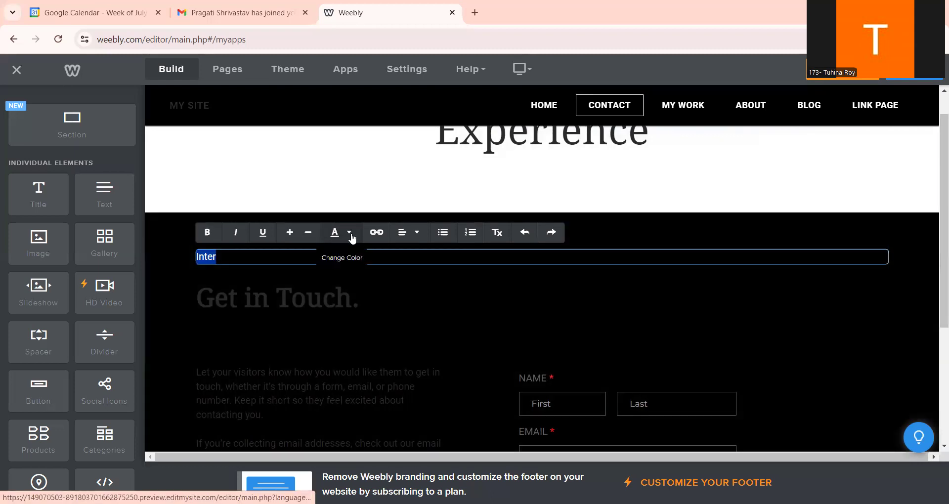
pyautogui.click(352, 238)
pyautogui.click(281, 268)
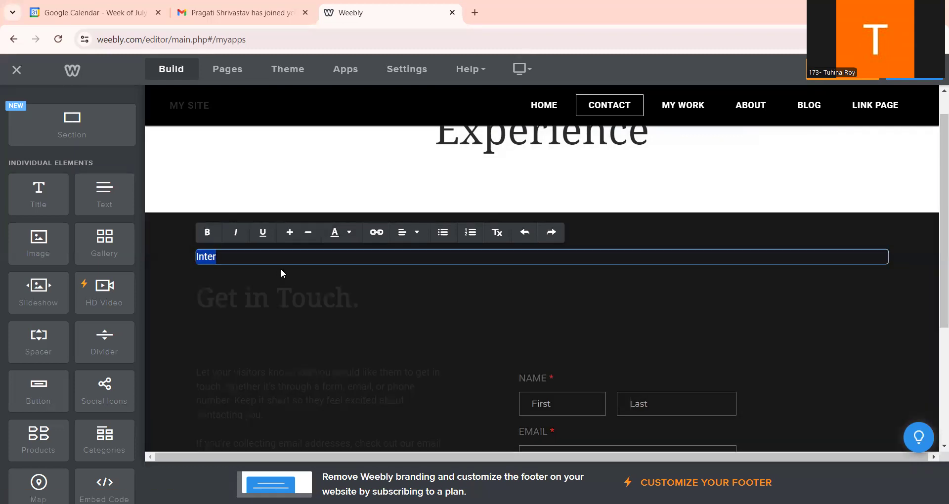
pyautogui.click(271, 259)
pyautogui.write('n')
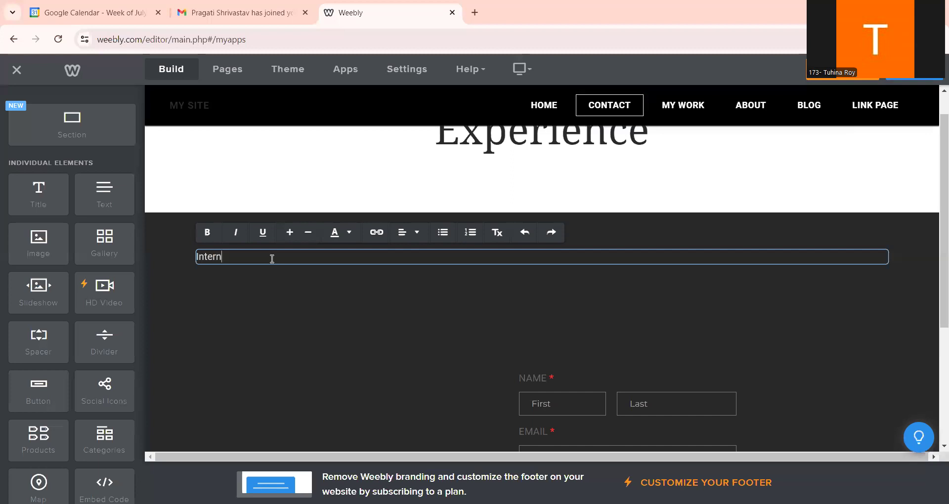
pyautogui.write('ship- Durat')
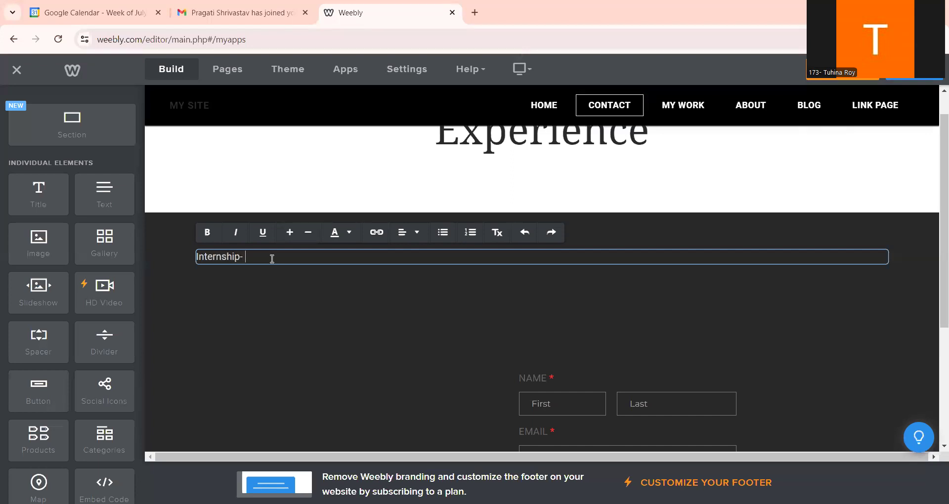
pyautogui.write('ion')
pyautogui.press('BackSpace')
pyautogui.press('BackSpace')
pyautogui.press('BackSpace')
pyautogui.press('BackSpace')
pyautogui.press('BackSpace')
pyautogui.press('BackSpace')
pyautogui.press('BackSpace')
pyautogui.press('BackSpace')
pyautogui.write('Role)')
pyautogui.press('BackSpace')
pyautogui.write(', organisation, Duration and Place')
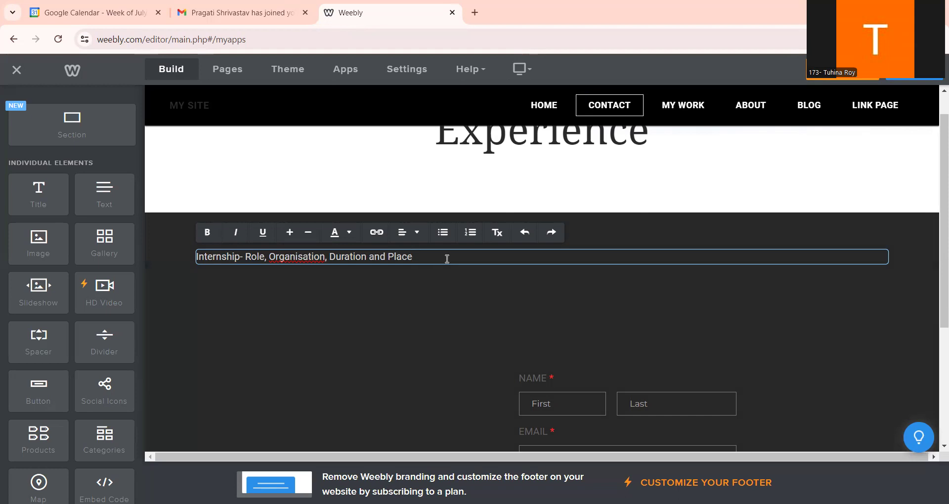
# Add the line "- Description very important, certificates and recommendations" directly below the internship line, leaving blank lines after it
pyautogui.press('Return')
pyautogui.press('Return')
pyautogui.press('Return')
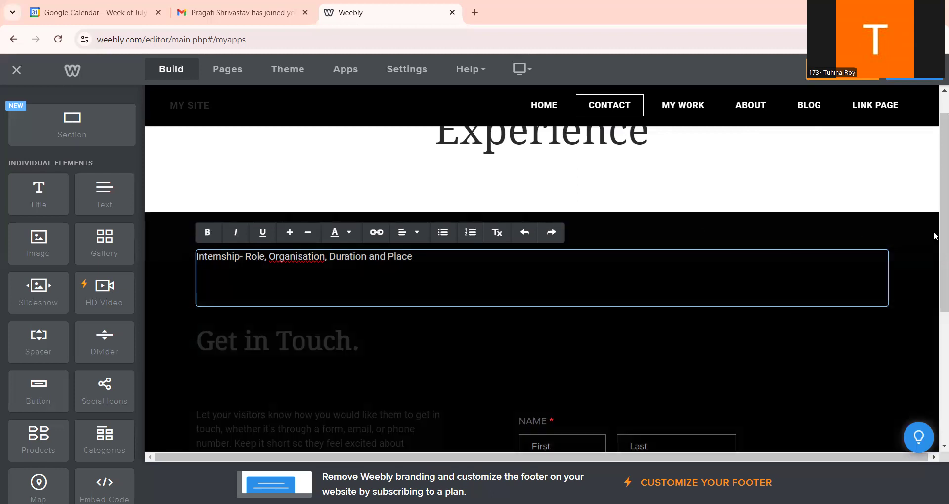
pyautogui.scroll(-1, 933, 230)
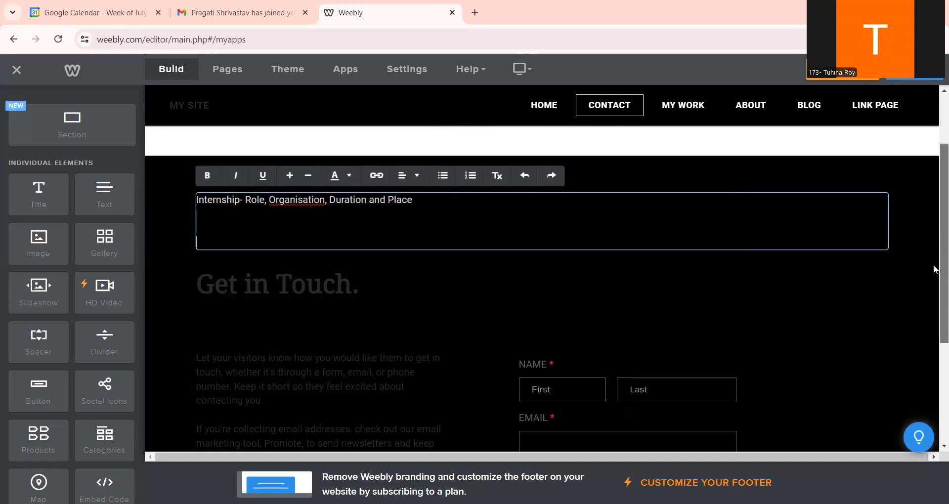
pyautogui.scroll(-1, 933, 265)
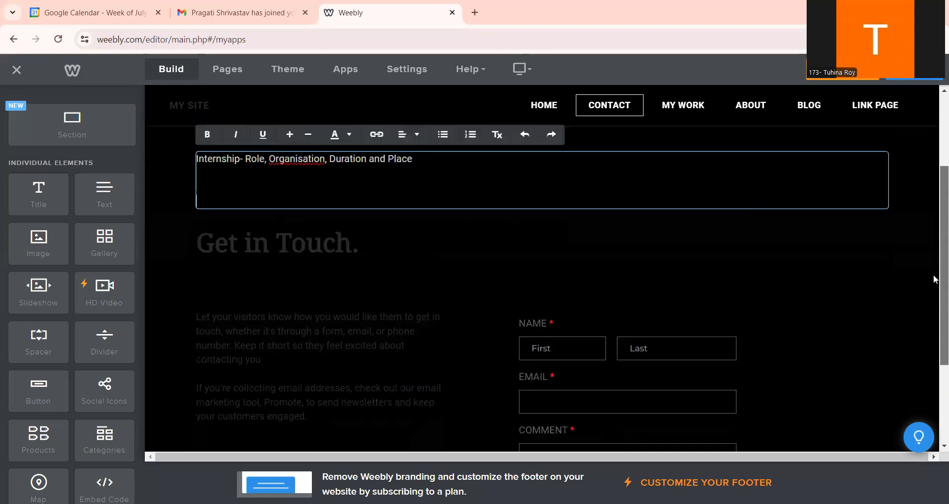
pyautogui.scroll(1, 932, 274)
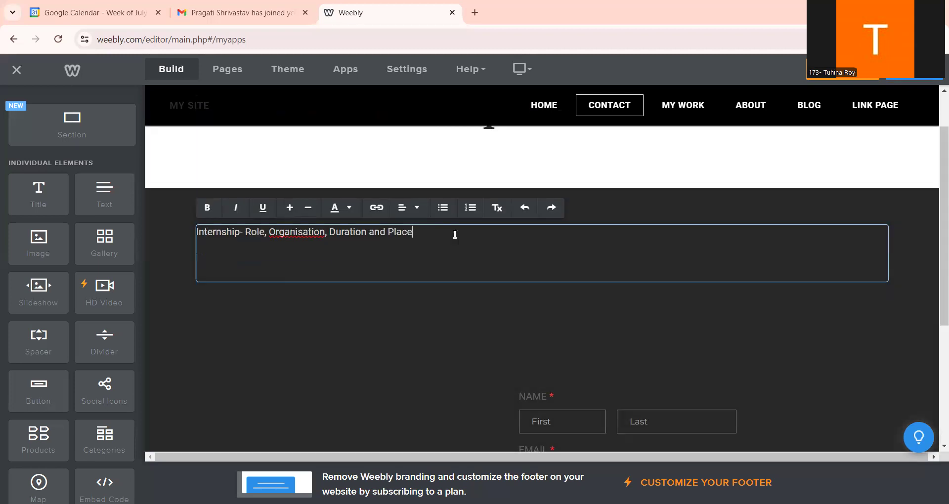
pyautogui.press('Return')
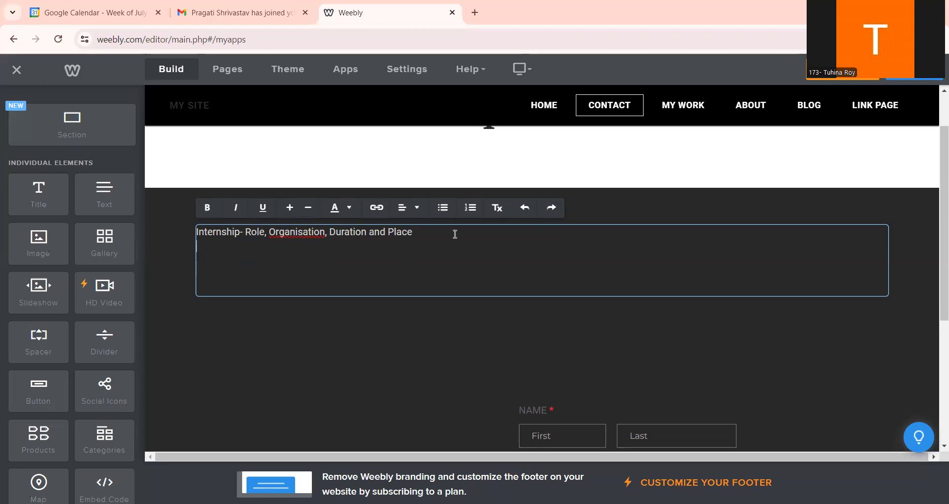
pyautogui.write('- Description very important')
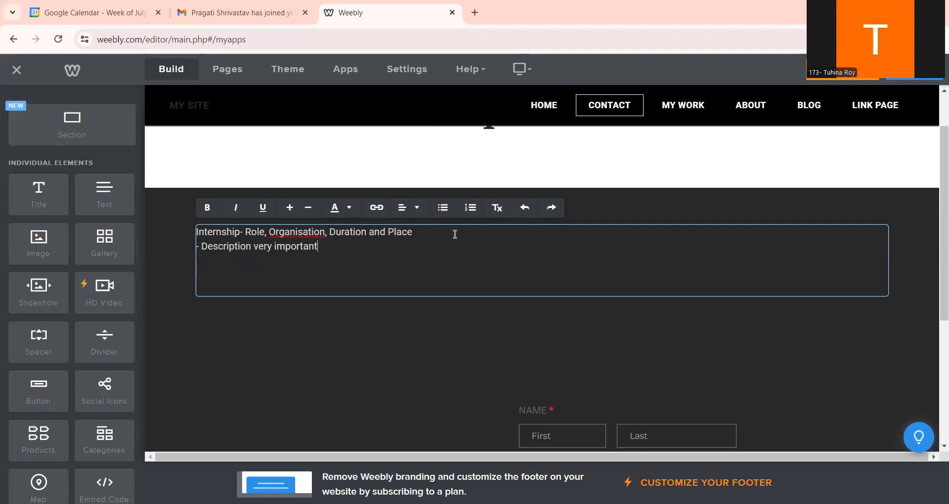
pyautogui.write(', certificates and rec')
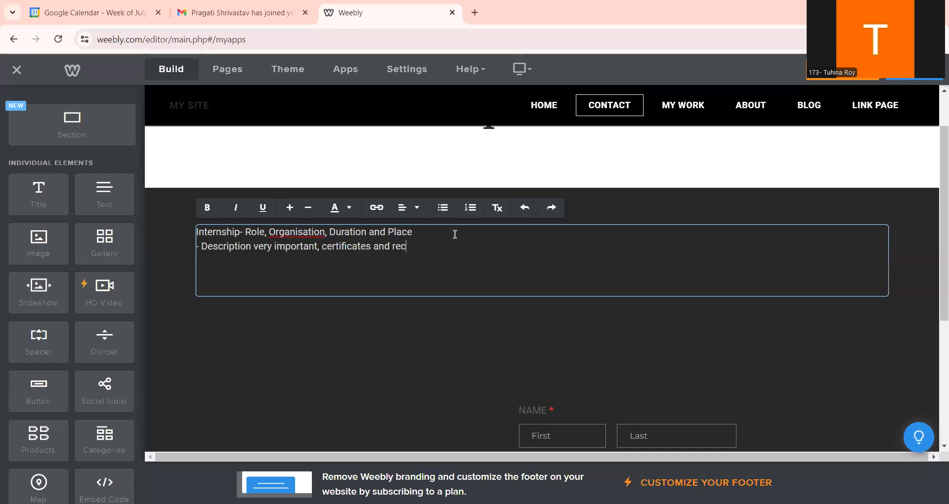
pyautogui.write('ommendations')
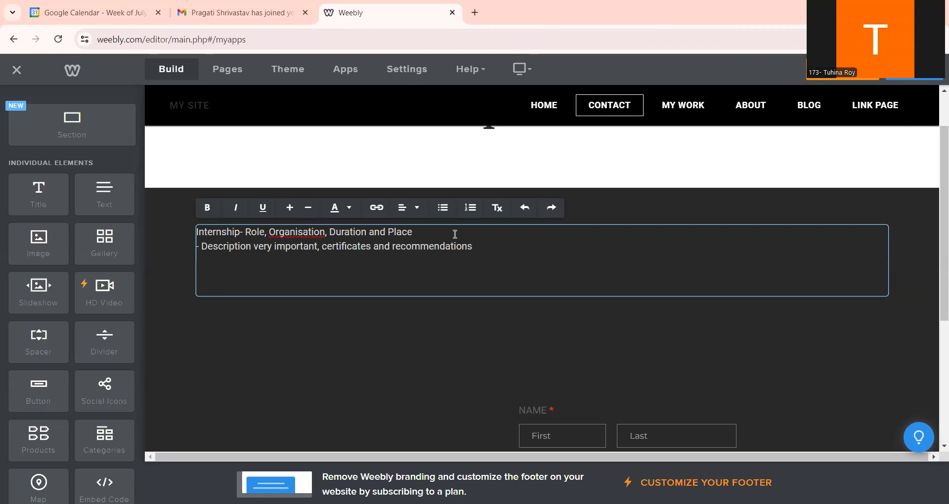
# After a blank line, add "Community work" with "Org, Role, and description" on the line below it
pyautogui.press('Return')
pyautogui.press('Return')
pyautogui.write('Communit')
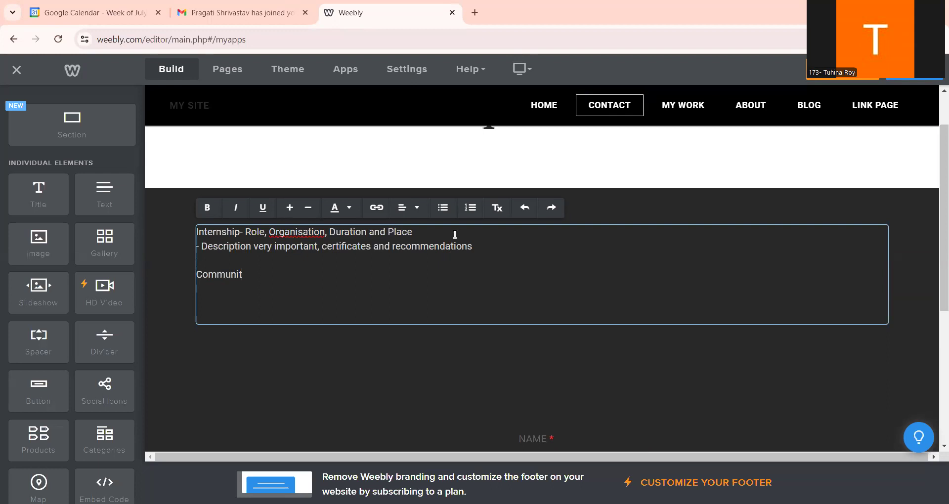
pyautogui.write('y work')
pyautogui.press('Return')
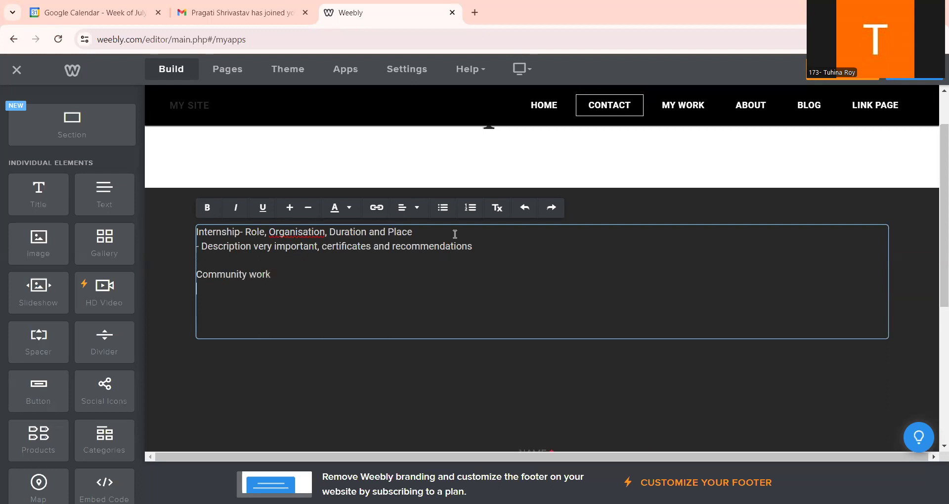
pyautogui.write('Org, Role, and description')
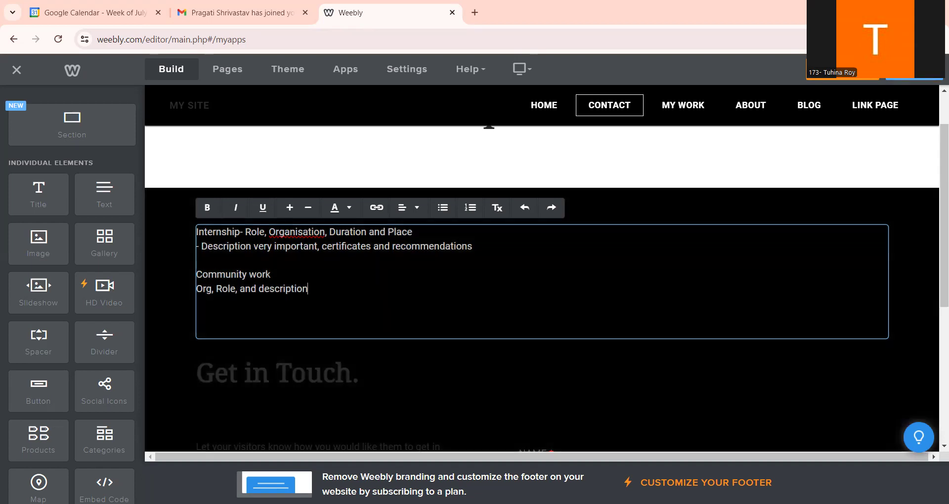
# Publish the website and dismiss the publishing confirmation
pyautogui.click(914, 70)
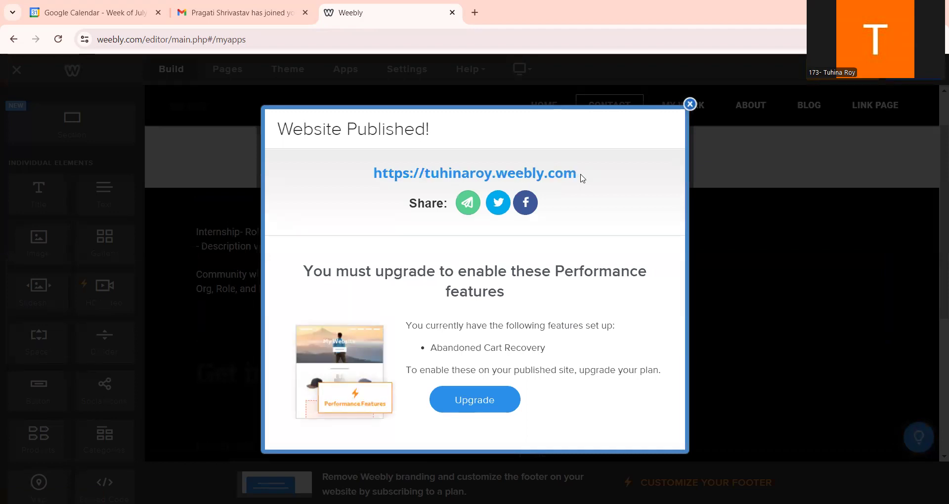
pyautogui.click(690, 104)
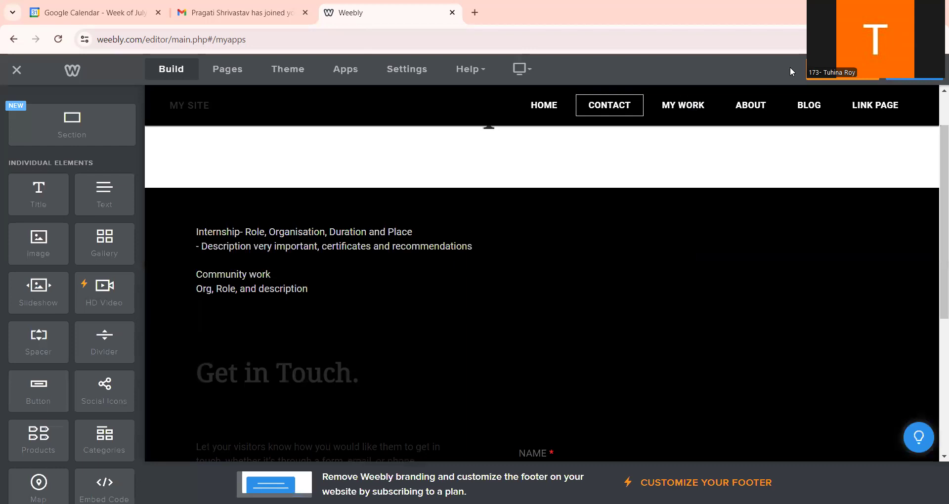